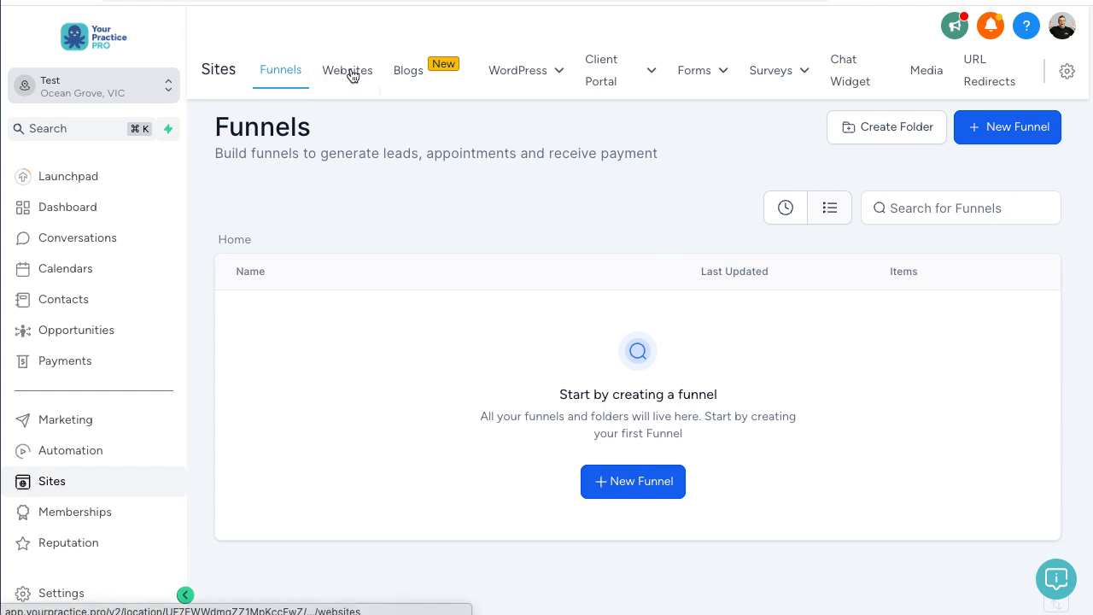
Step: From the Websites list, start a new website set to build From templates
left_click(349, 74)
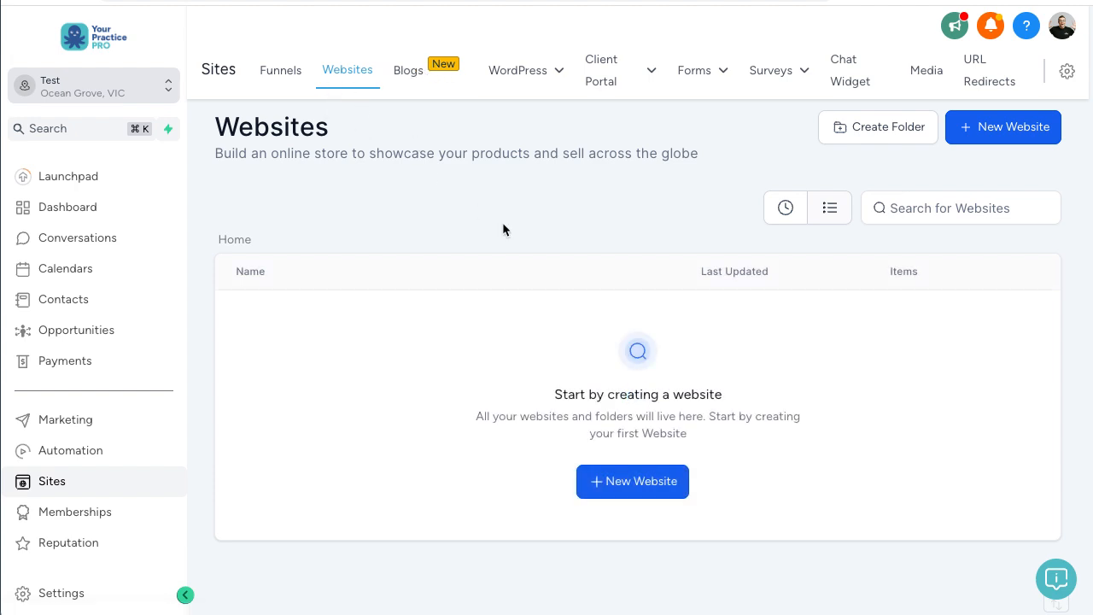
left_click(622, 488)
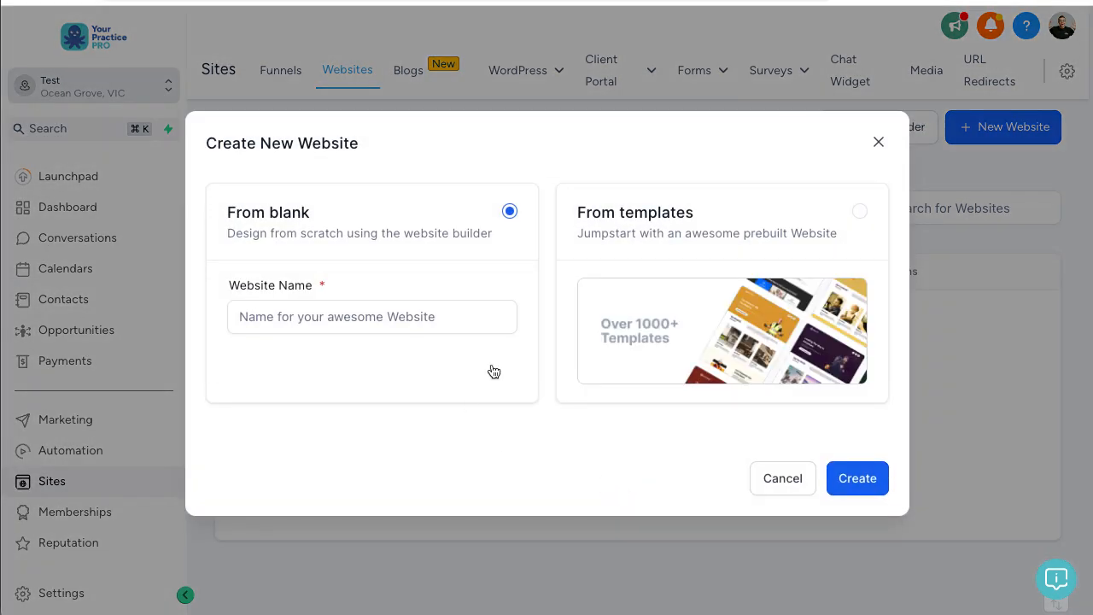
left_click(512, 305)
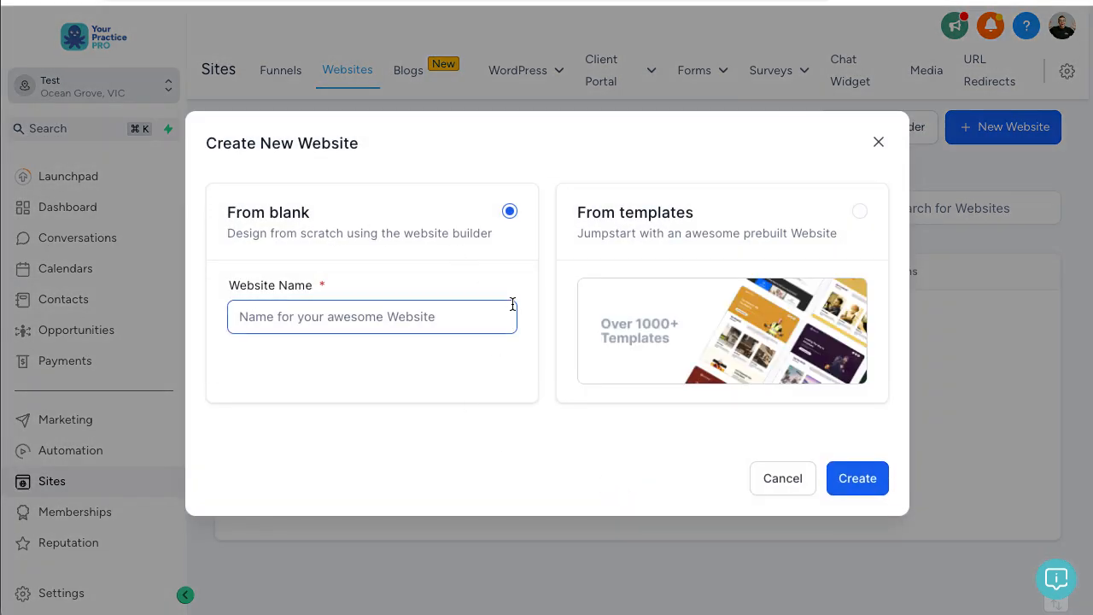
left_click(859, 211)
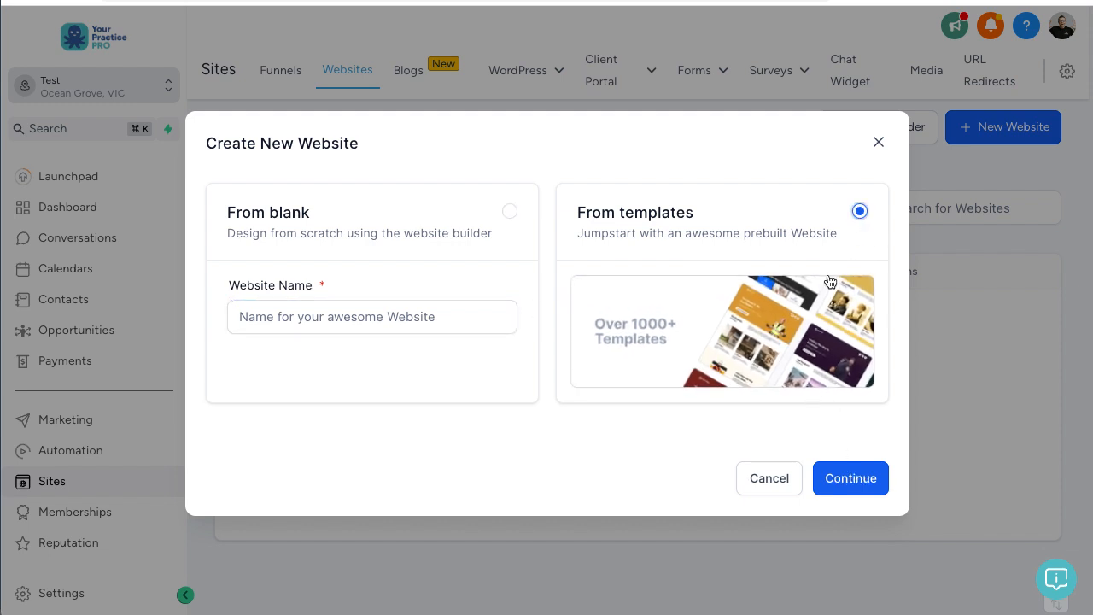
left_click(827, 478)
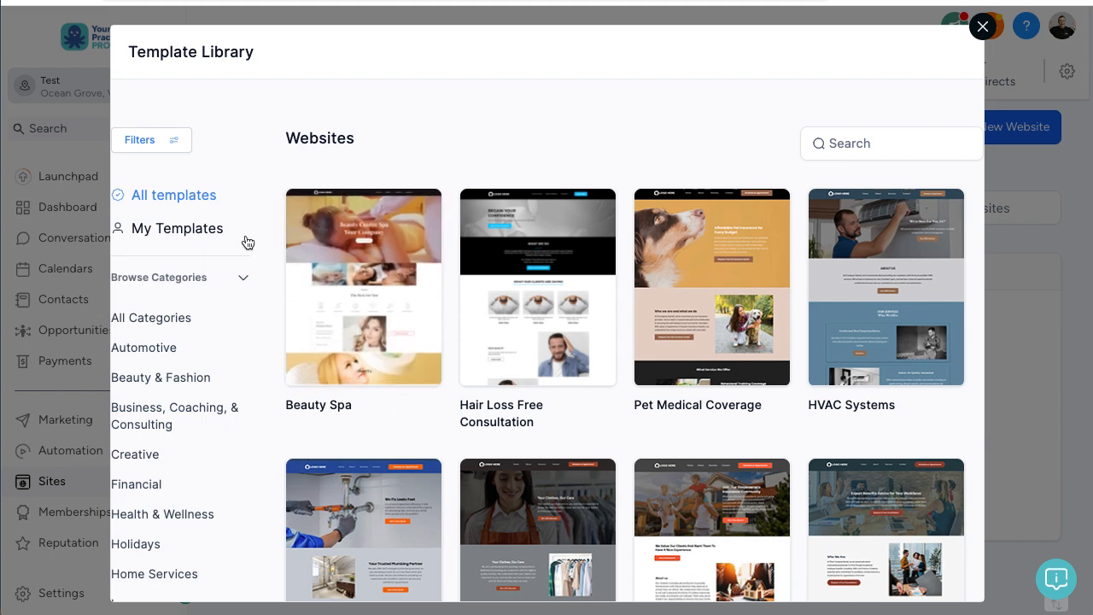
Step: Filter the Template Library to Health & Wellness and preview the Weight Loss Coaching template
scroll(166, 401, "down", 2)
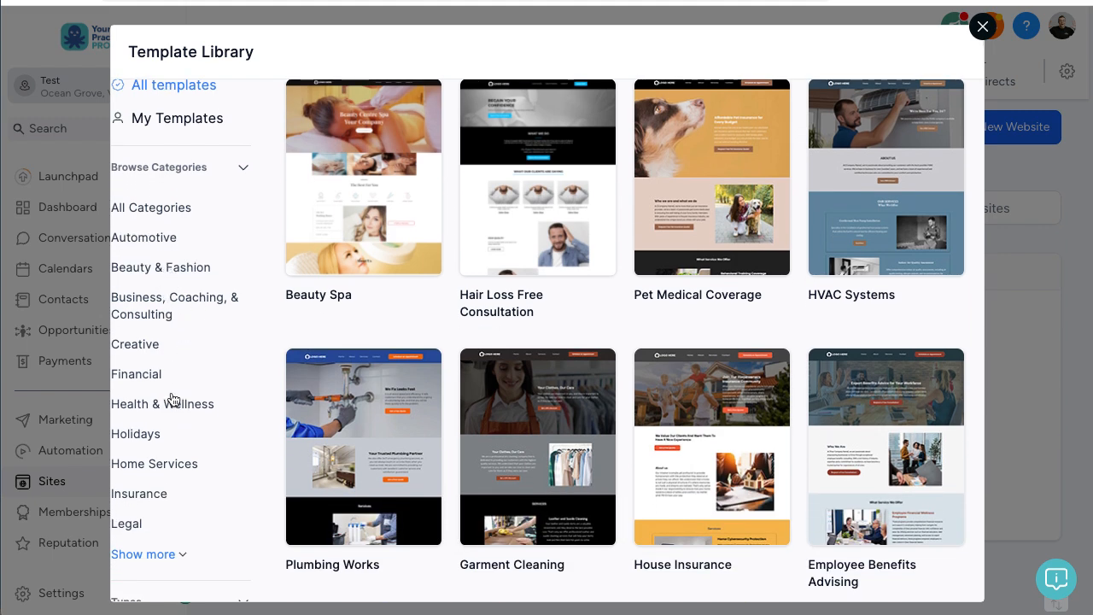
left_click(165, 410)
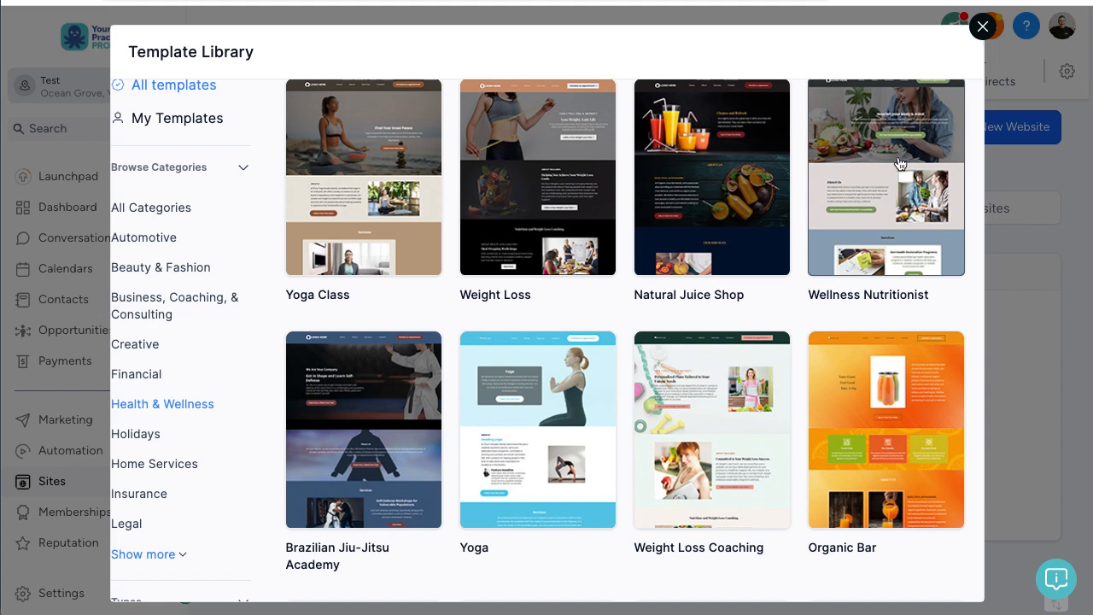
scroll(906, 213, "down", 1)
scroll(906, 214, "up", 2)
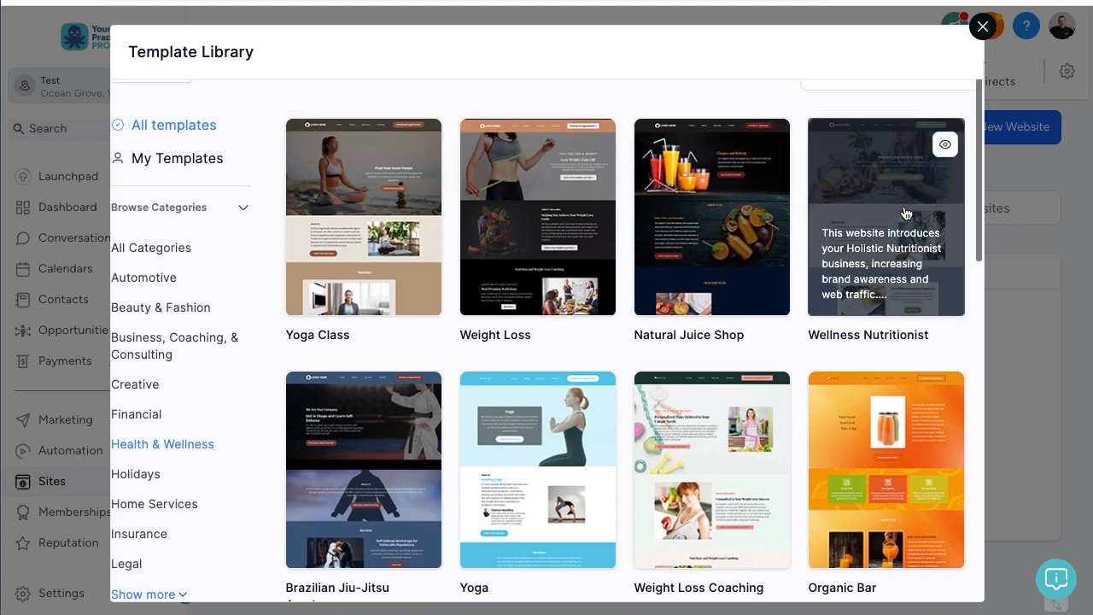
scroll(882, 313, "down", 2)
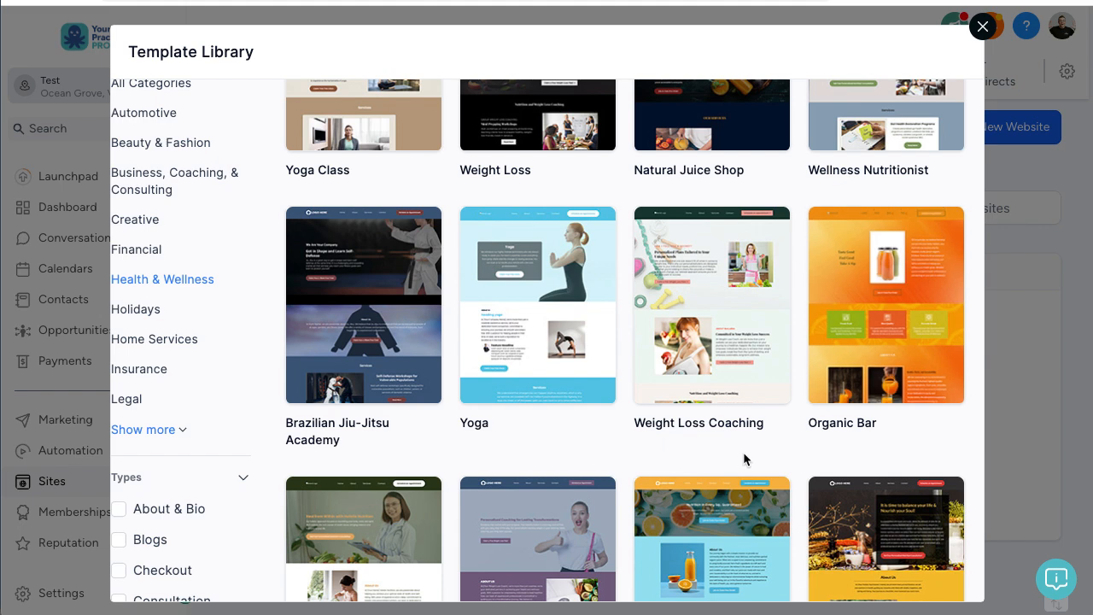
mouse_move(692, 433)
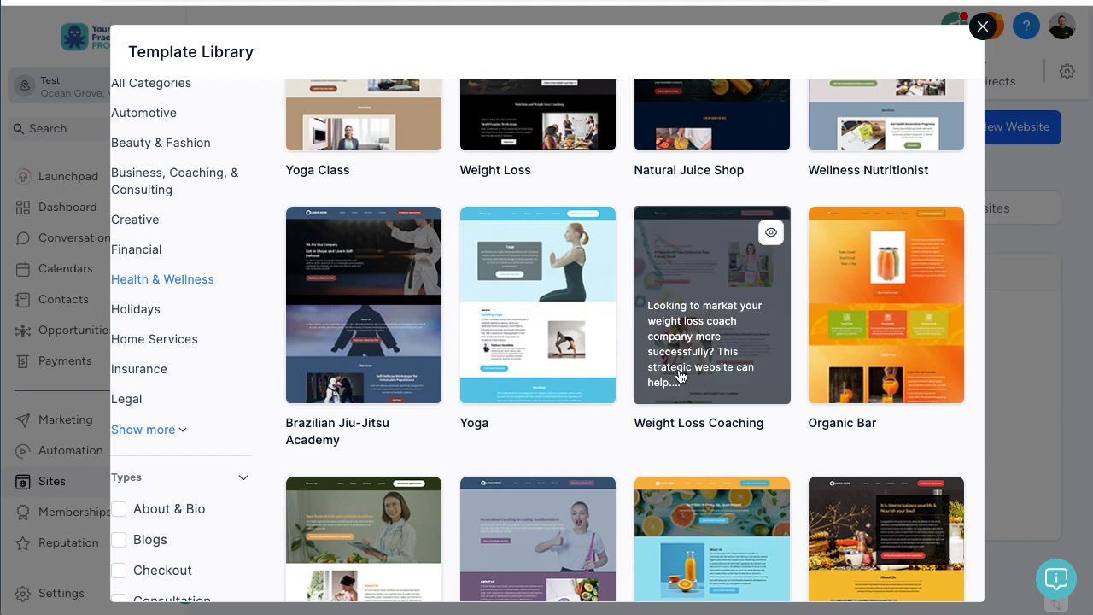
left_click(772, 234)
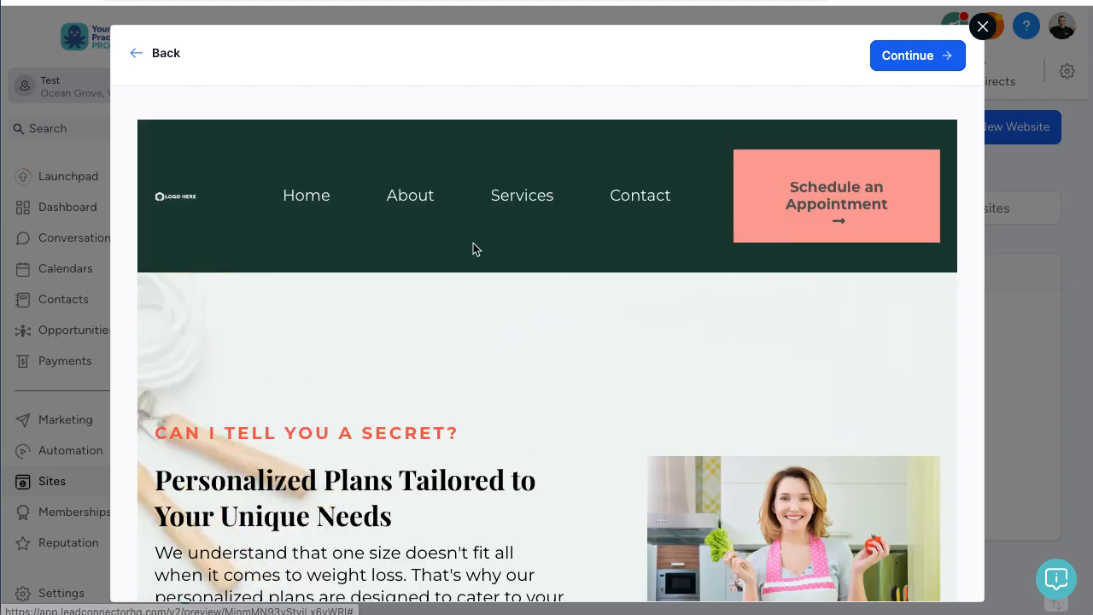
Step: Scroll through the Weight Loss Coaching preview and dismiss its free weight loss plan popup
scroll(538, 238, "down", 2)
scroll(536, 232, "down", 7)
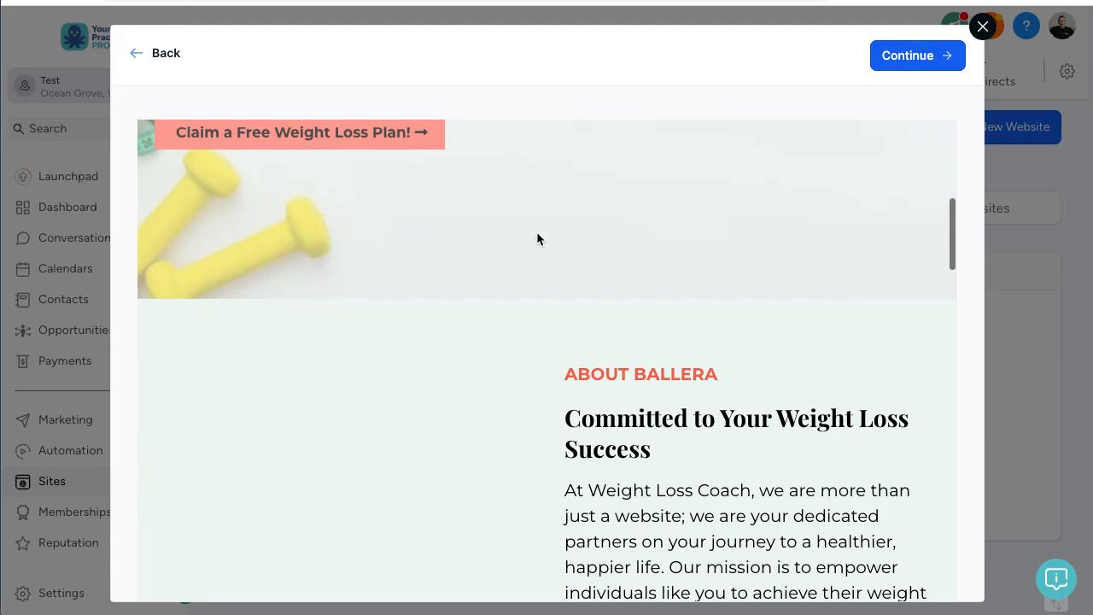
scroll(536, 232, "up", 9)
scroll(537, 232, "down", 4)
scroll(537, 235, "down", 8)
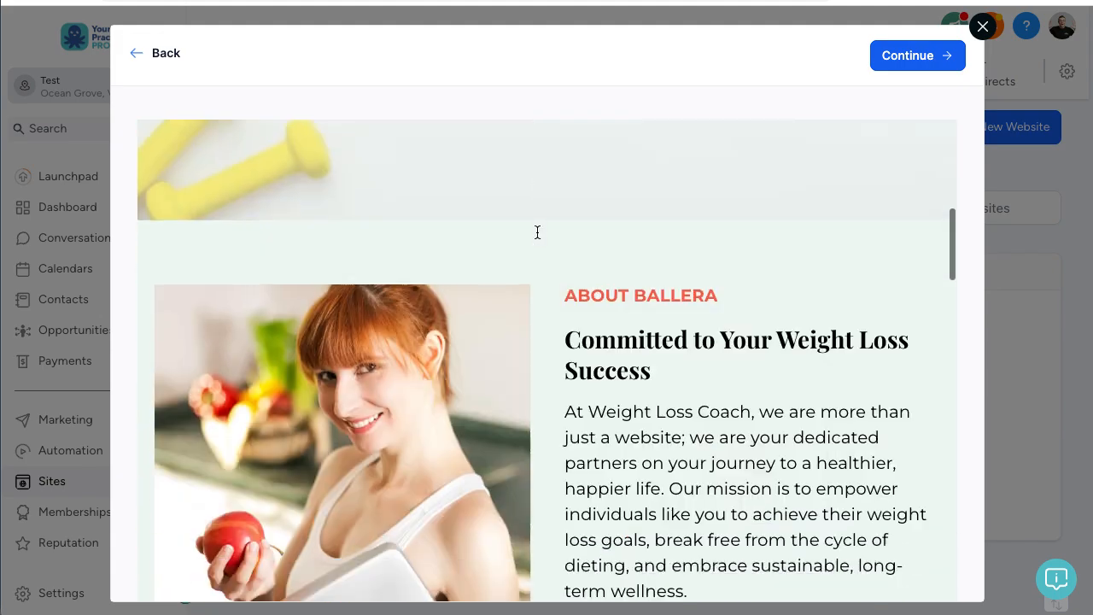
scroll(537, 232, "up", 2)
scroll(537, 235, "down", 7)
scroll(537, 237, "down", 10)
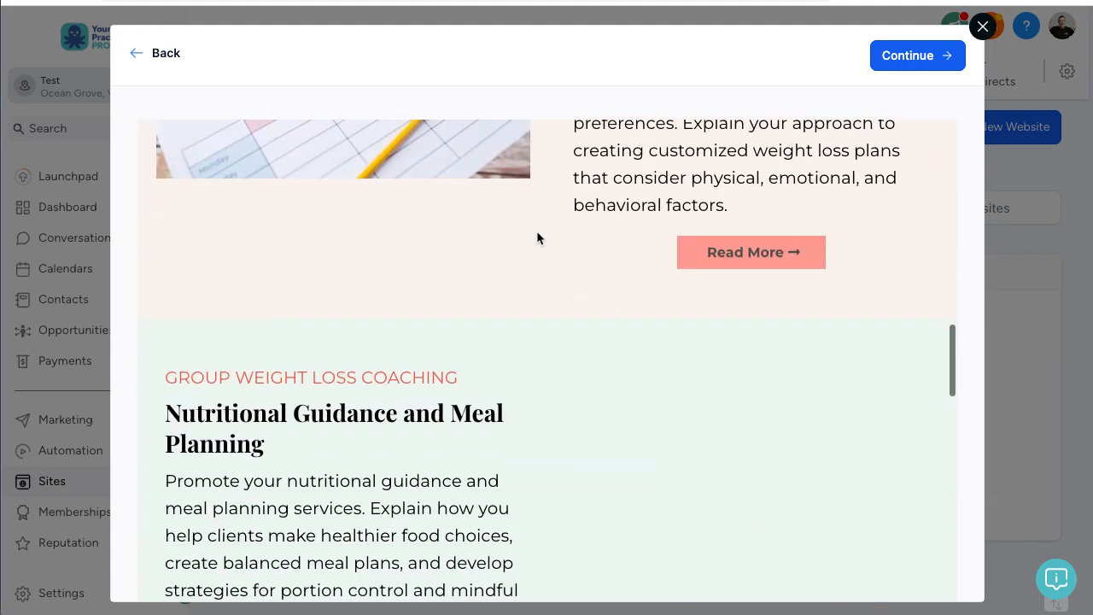
scroll(537, 237, "up", 12)
scroll(536, 238, "up", 10)
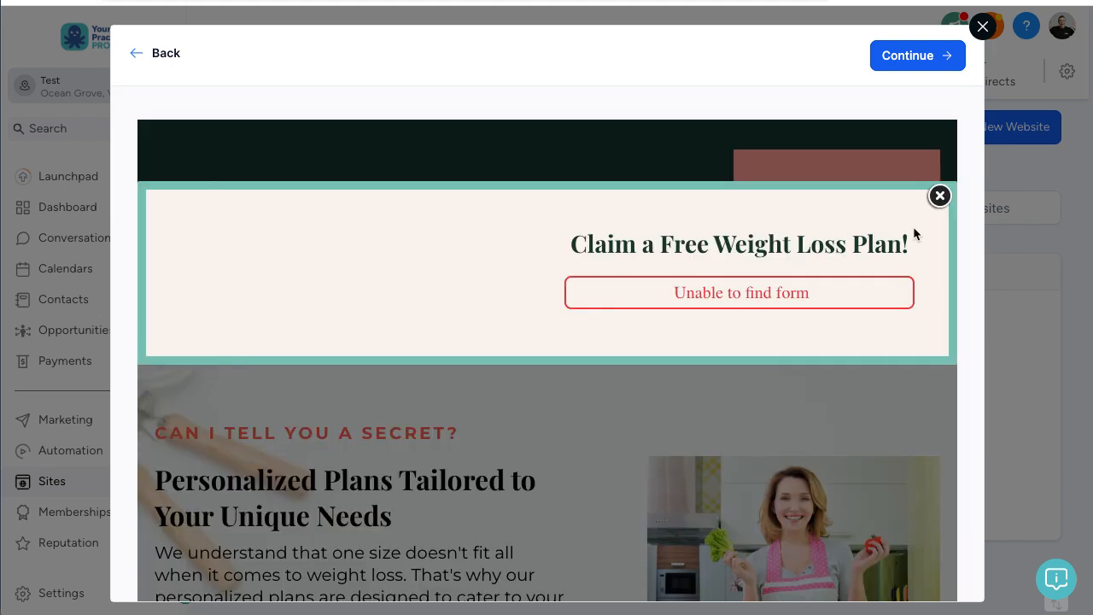
left_click(939, 197)
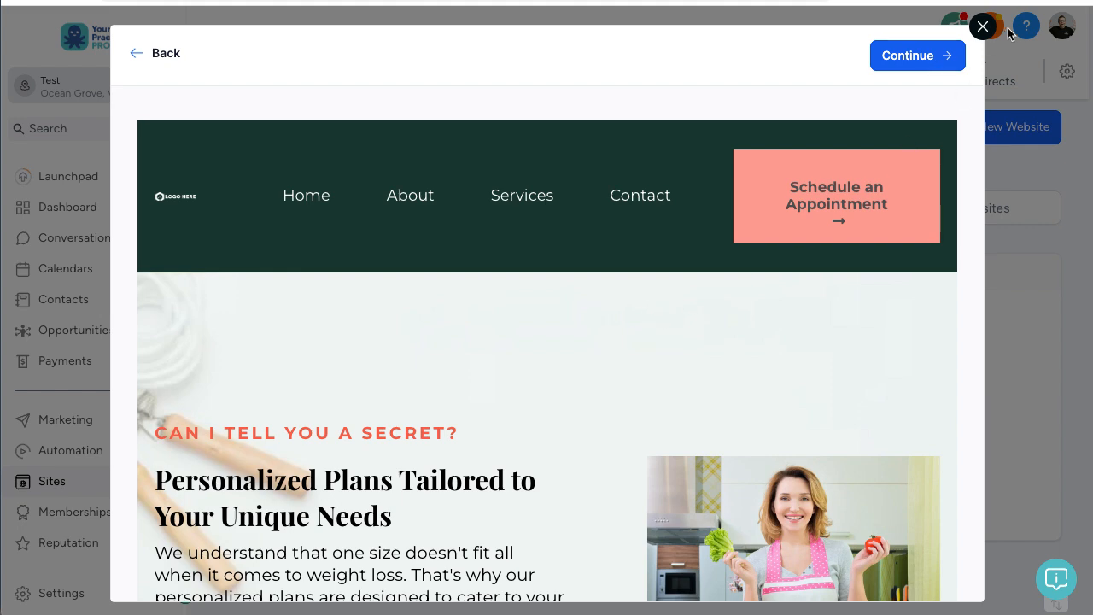
Step: Review the preview once more and continue with the Weight Loss Coaching template
scroll(798, 264, "down", 3)
scroll(797, 270, "up", 4)
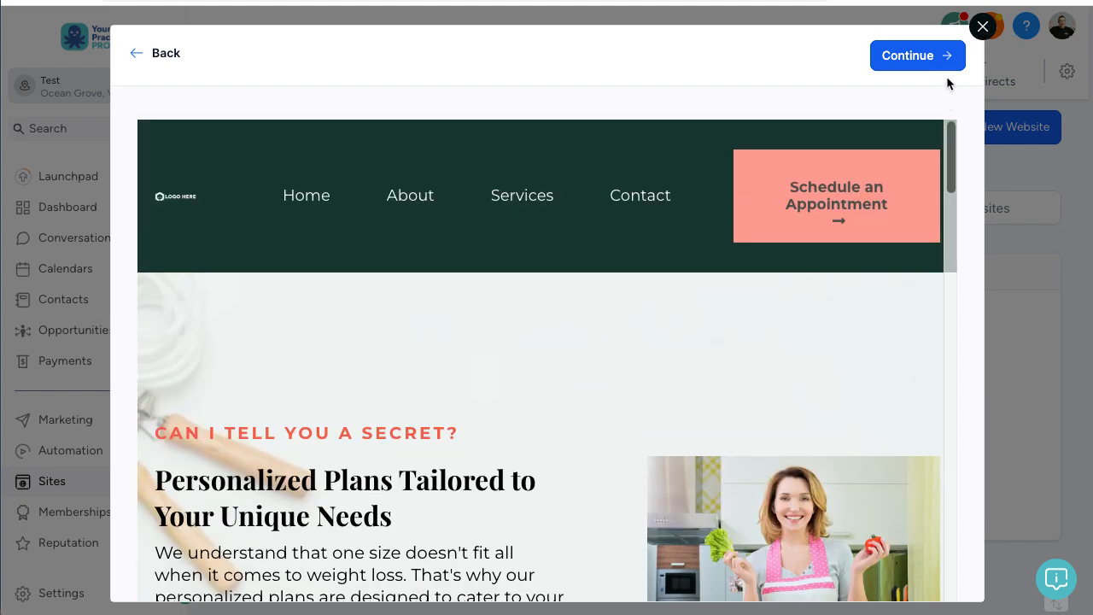
left_click(930, 59)
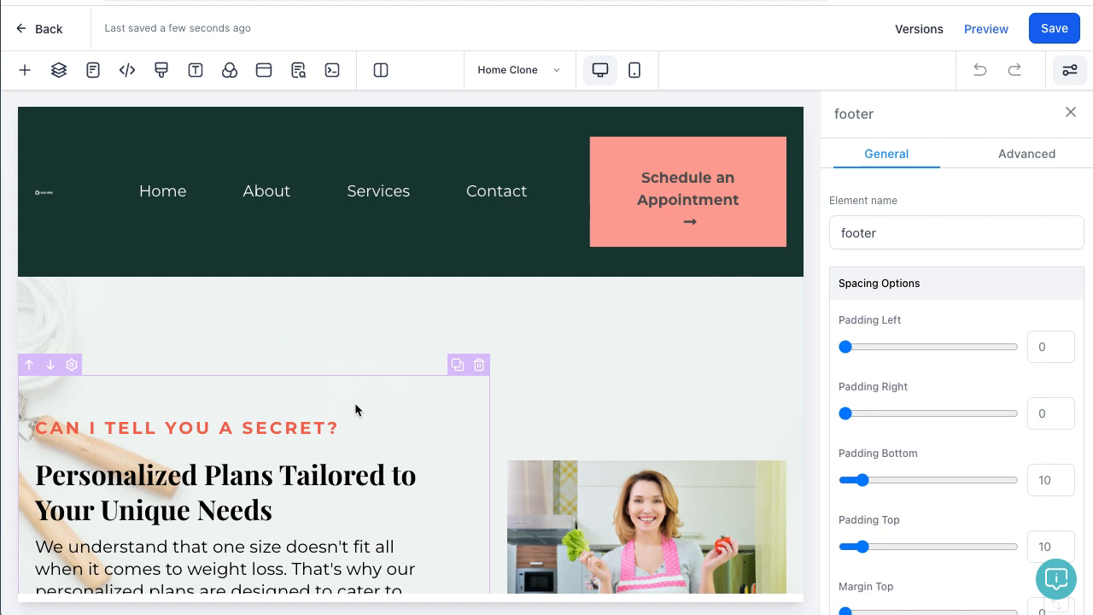
Step: Wait for the template import, then scroll the Home Clone page to its Personalized Plans section
scroll(355, 402, "down", 3)
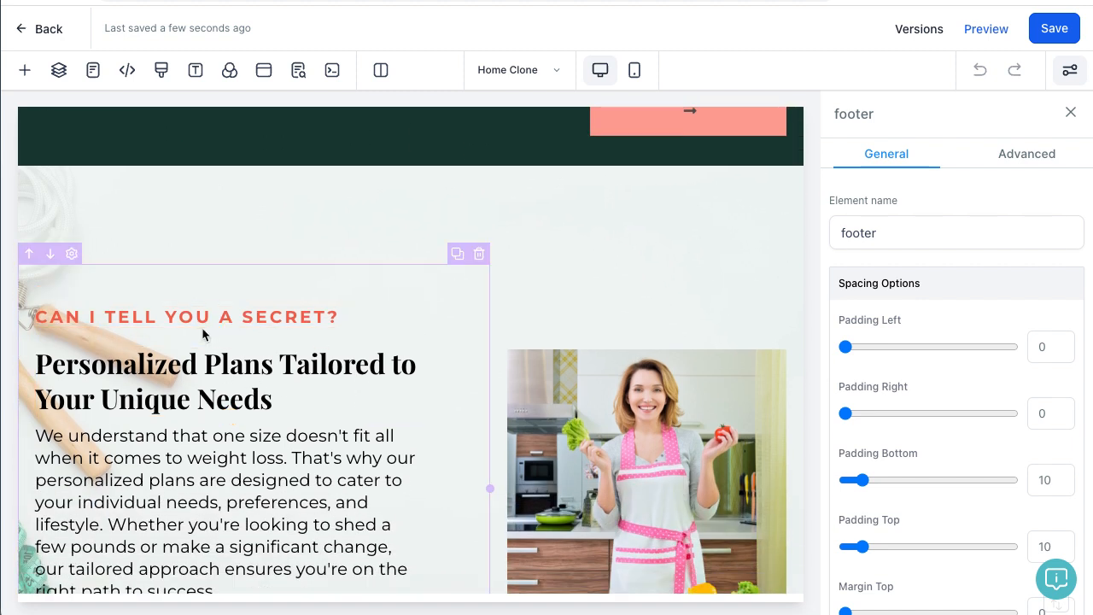
Step: Change the hero headline to read 'Personalized this is new text'
left_click(108, 368)
left_click_drag(268, 395, 207, 371)
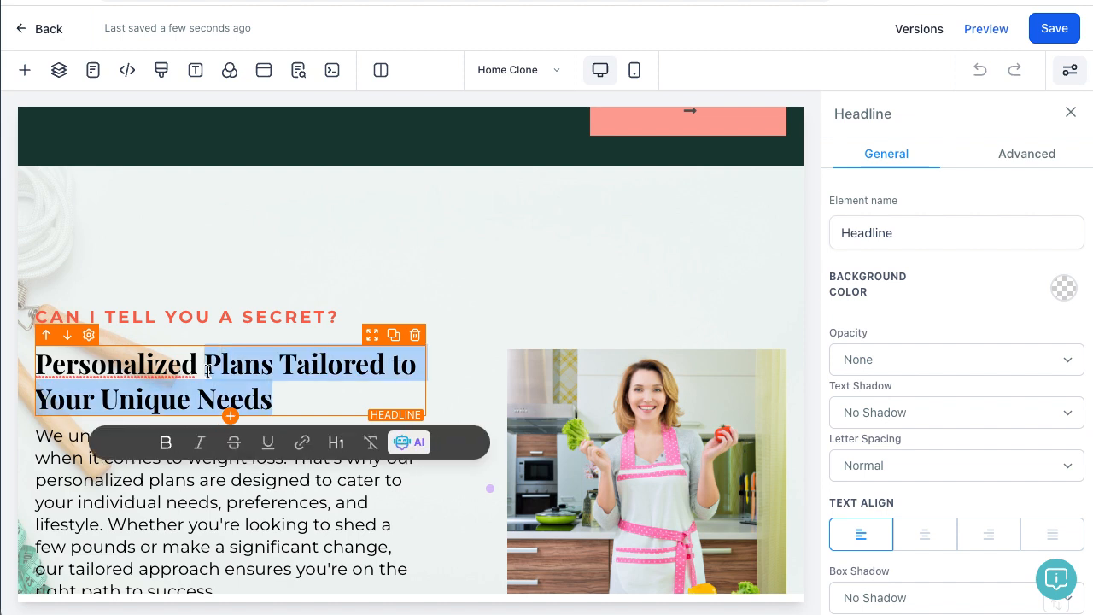
type("this is t")
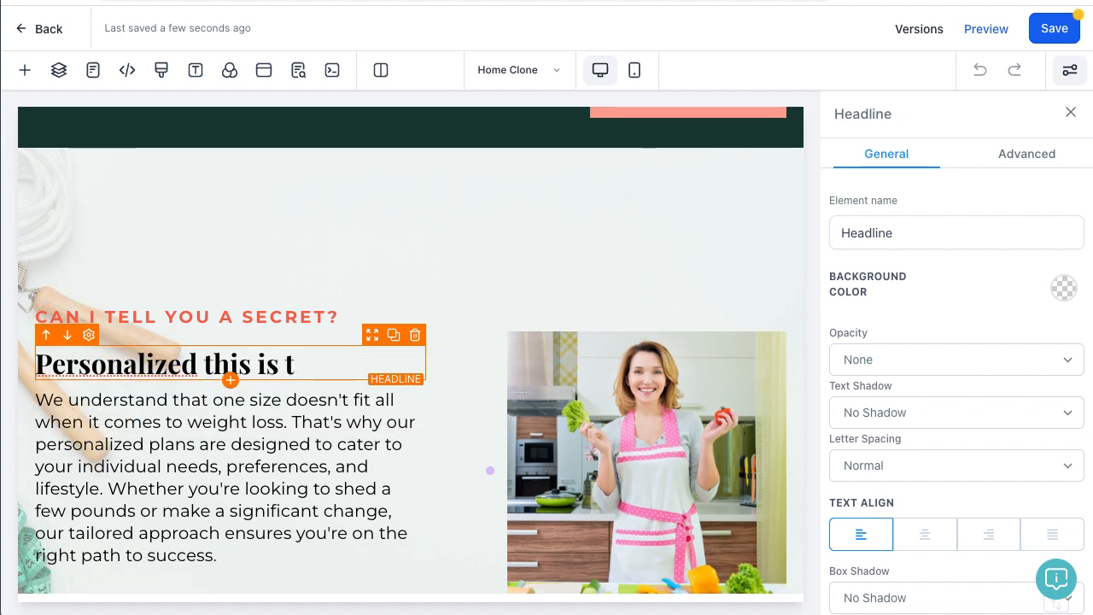
key("BackSpace")
type("new tesxt")
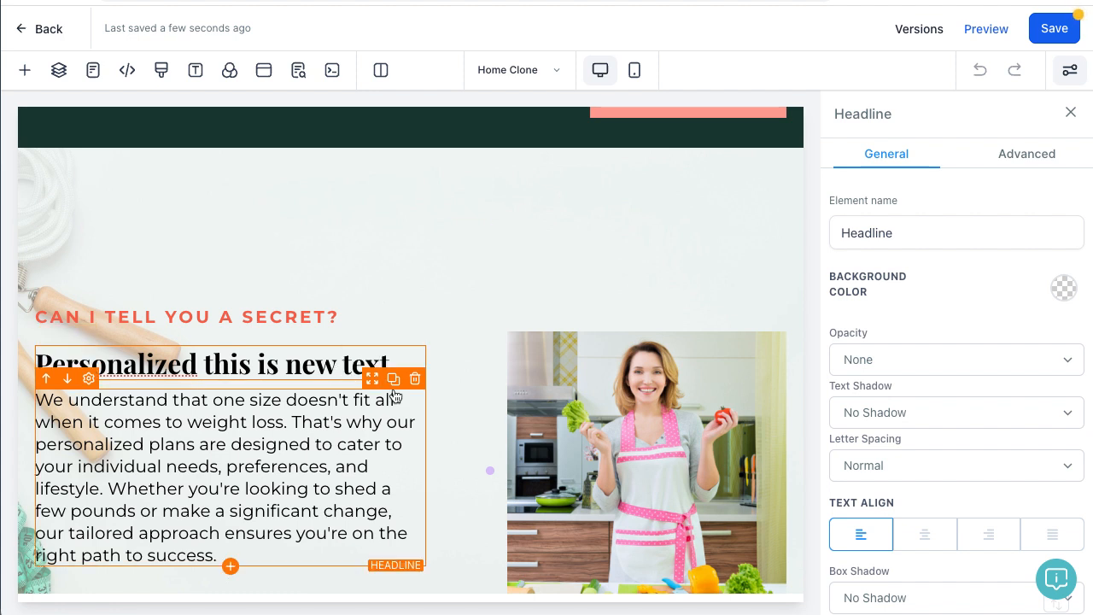
double_click(352, 362)
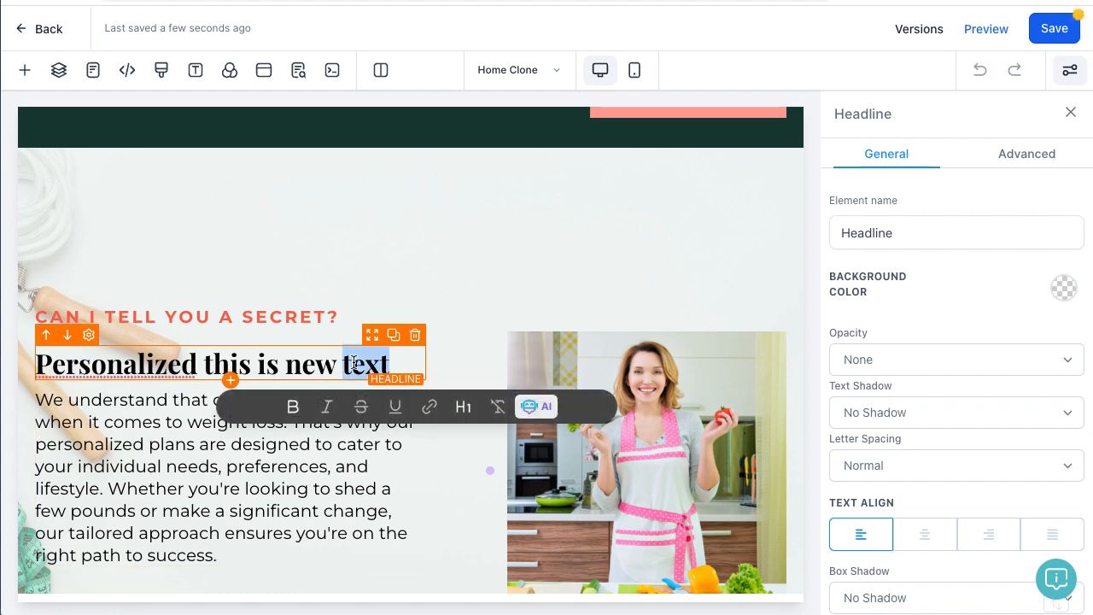
left_click(430, 408)
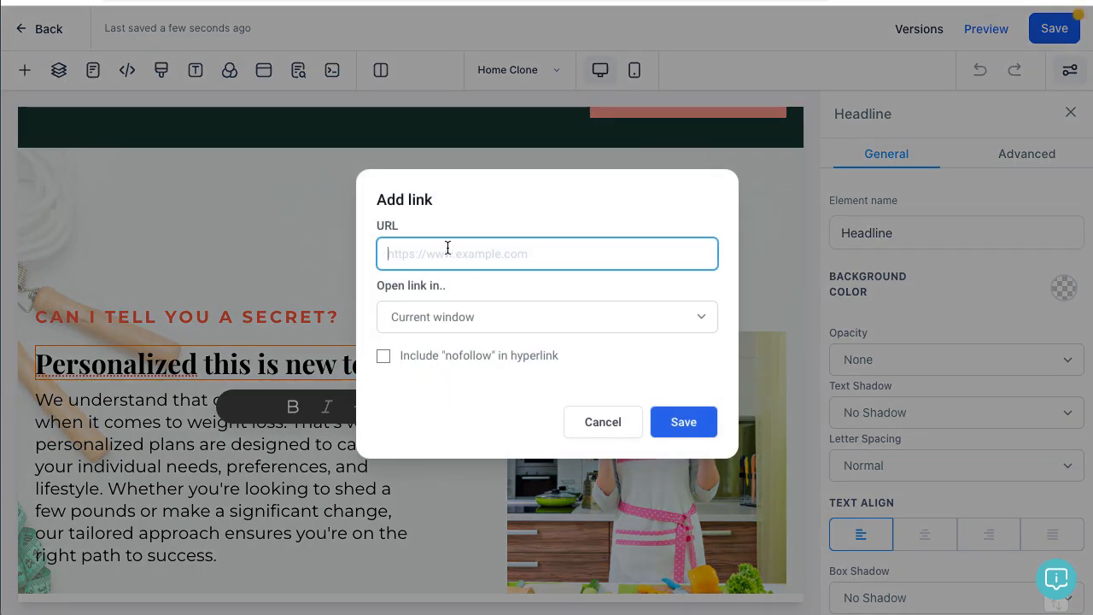
type("https://google.com")
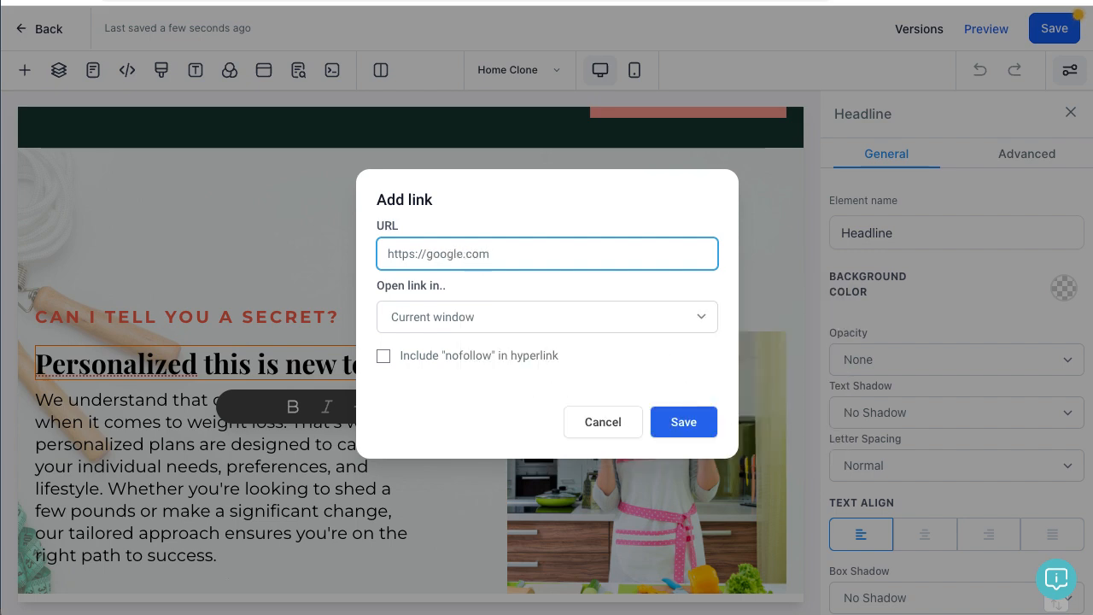
left_click(674, 422)
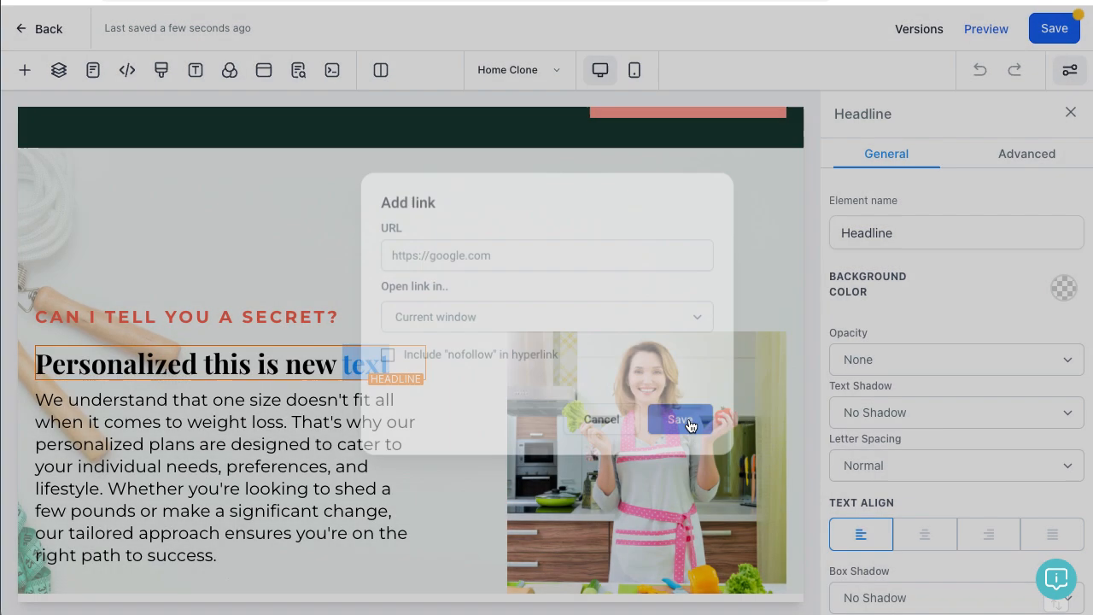
left_click(316, 359)
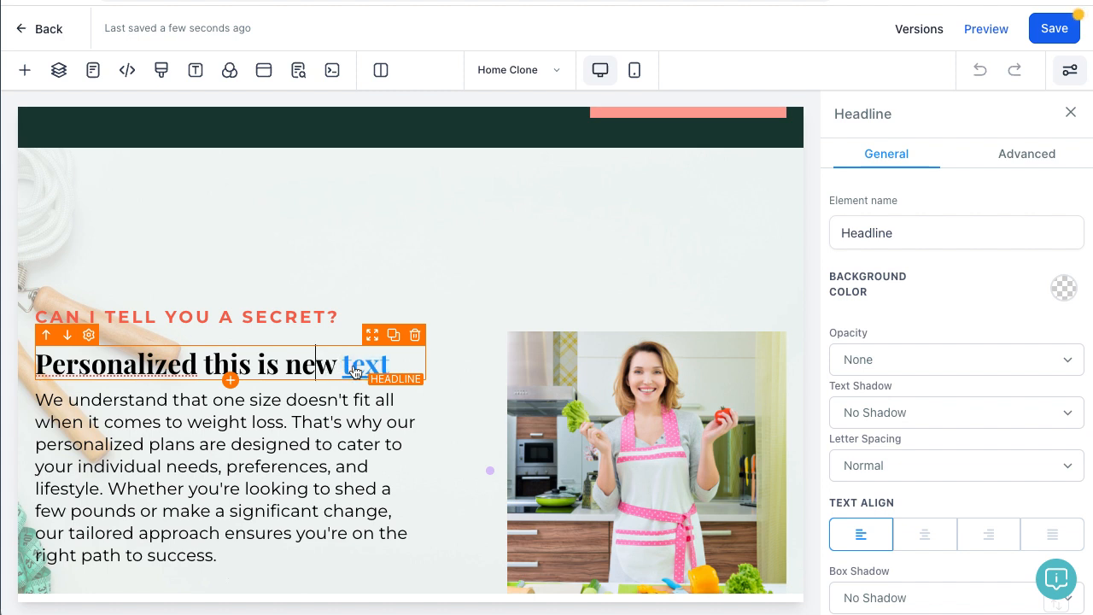
left_click_drag(195, 365, 7, 373)
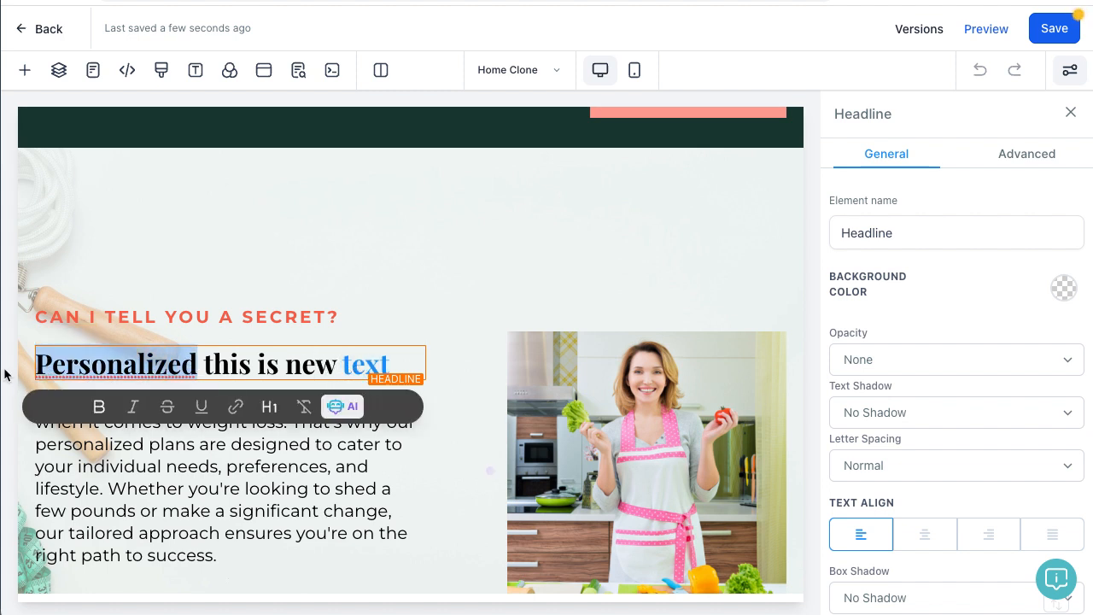
left_click(379, 448)
left_click_drag(256, 554, 34, 398)
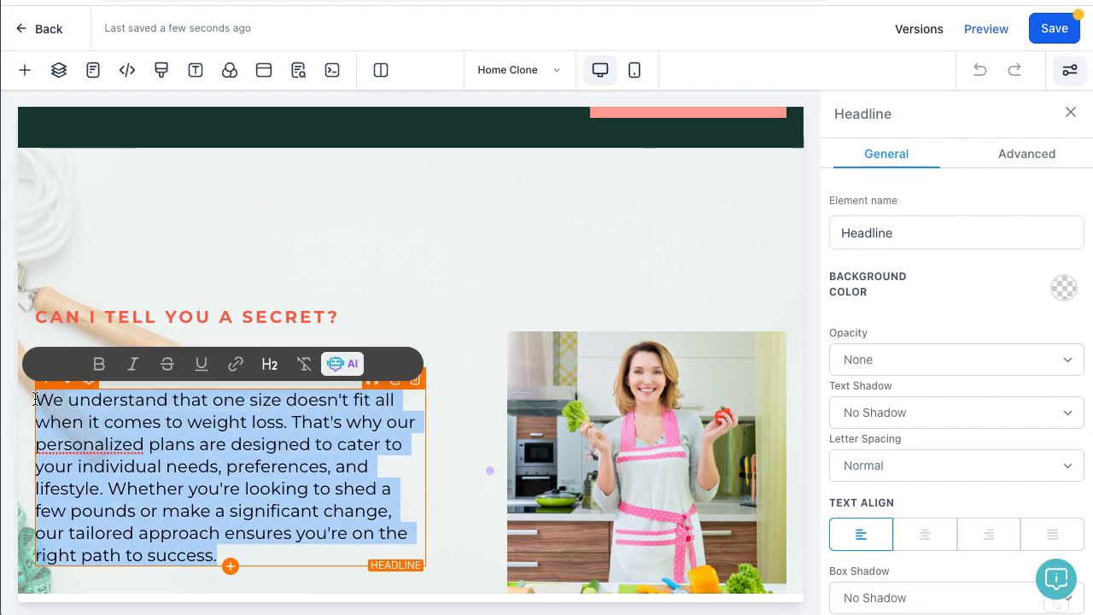
left_click(340, 366)
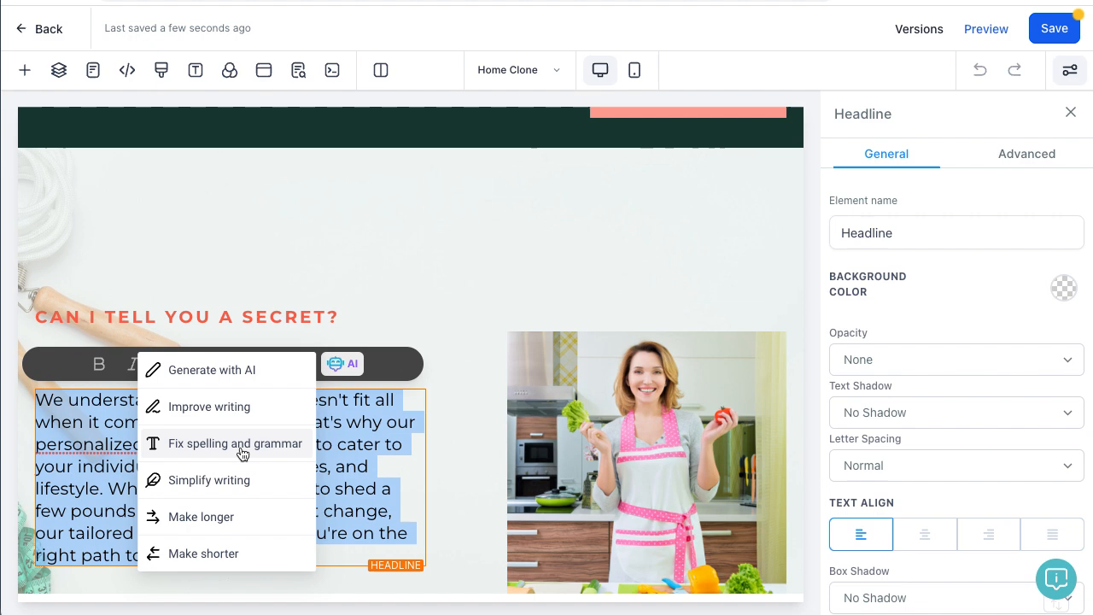
left_click(404, 462)
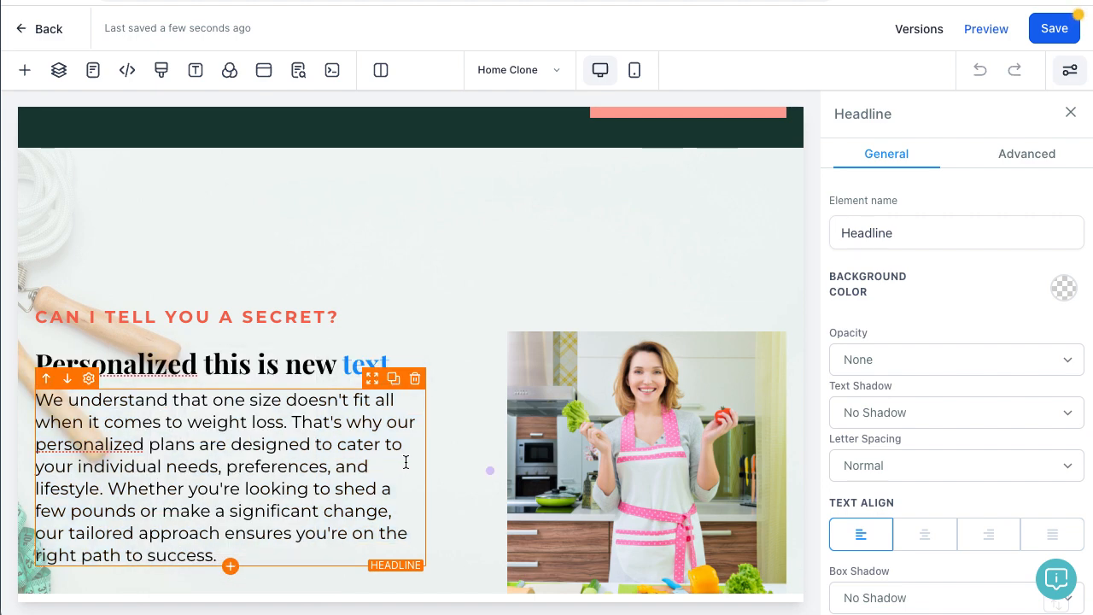
scroll(401, 462, "down", 1)
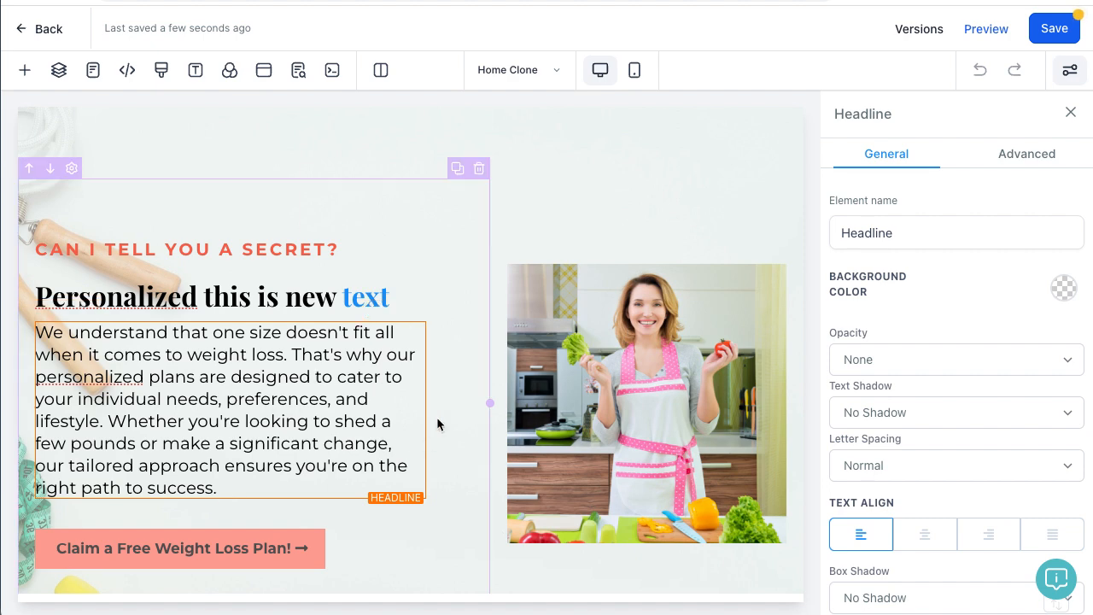
scroll(537, 393, "up", 2)
scroll(668, 417, "down", 2)
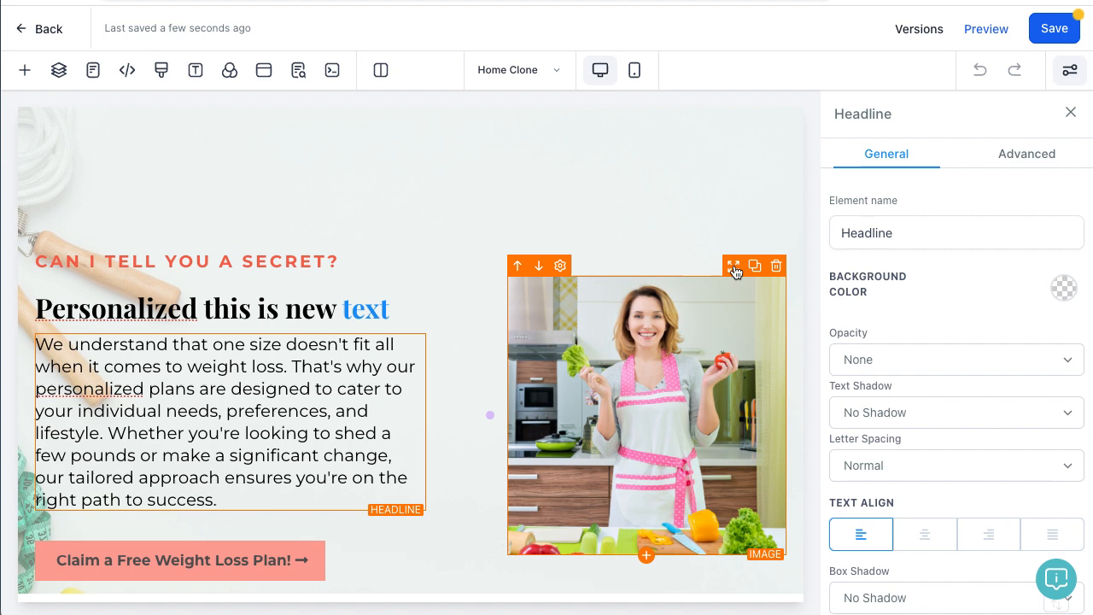
left_click_drag(733, 267, 344, 388)
Step: Narrow the hero's left photo column and move the paragraph into the right column
scroll(345, 401, "down", 1)
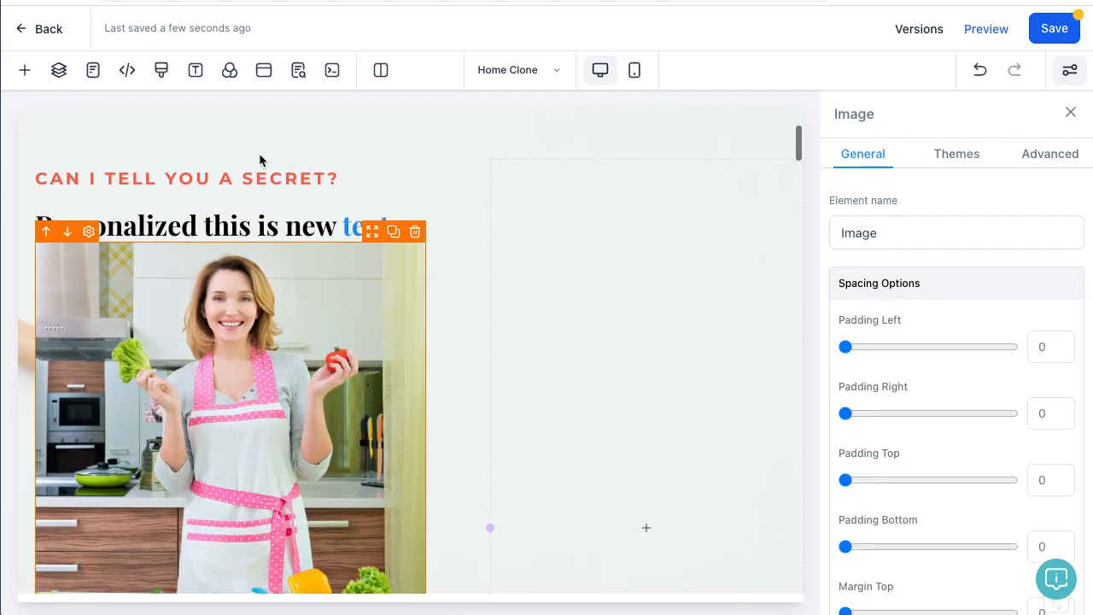
scroll(458, 227, "up", 1)
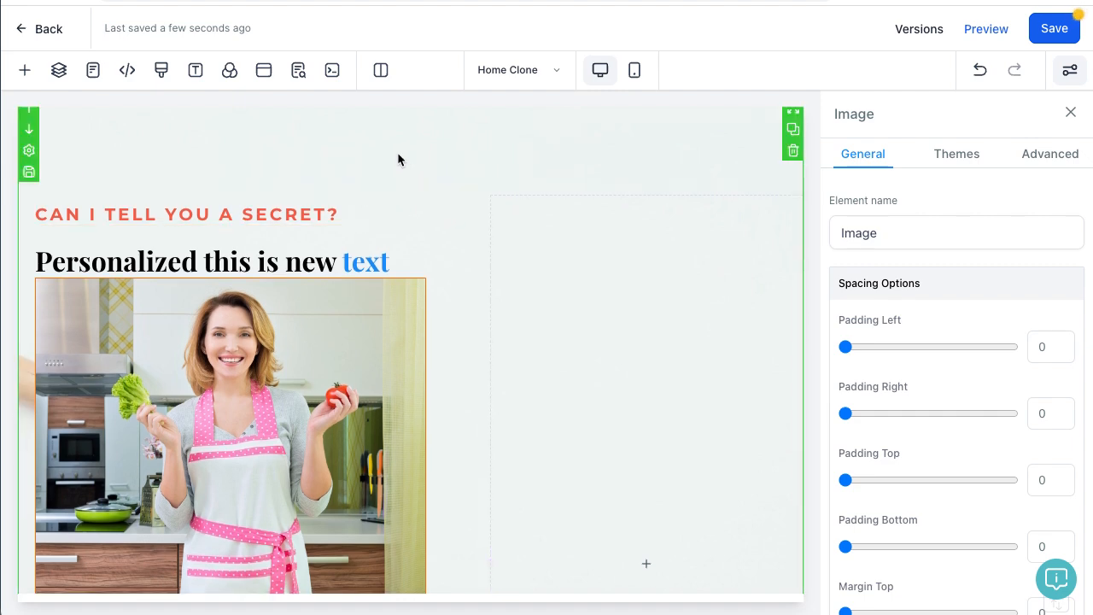
scroll(397, 154, "up", 2)
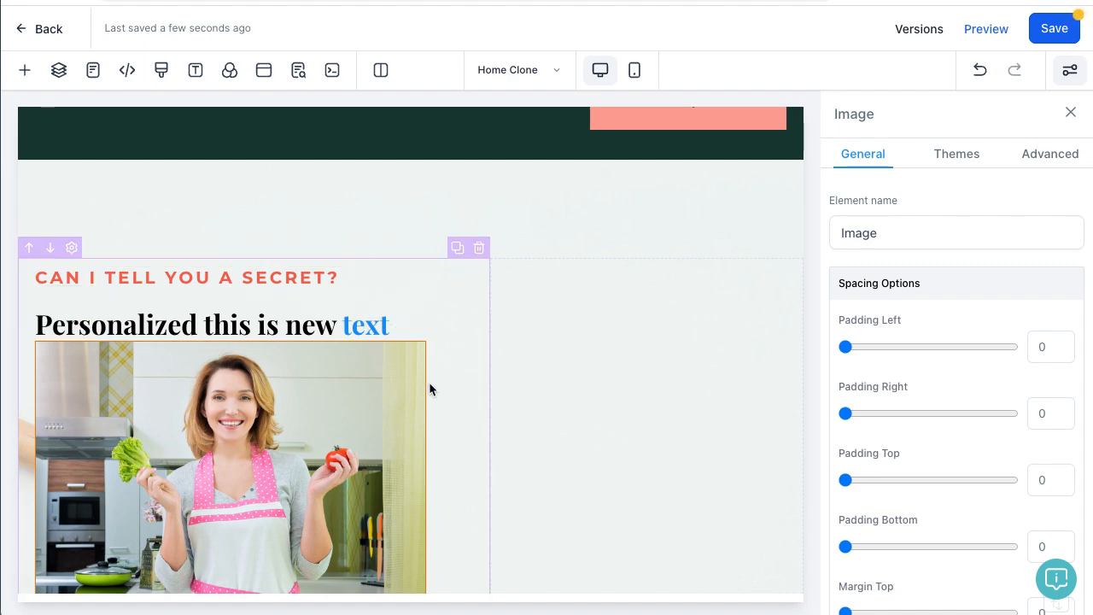
scroll(489, 367, "down", 3)
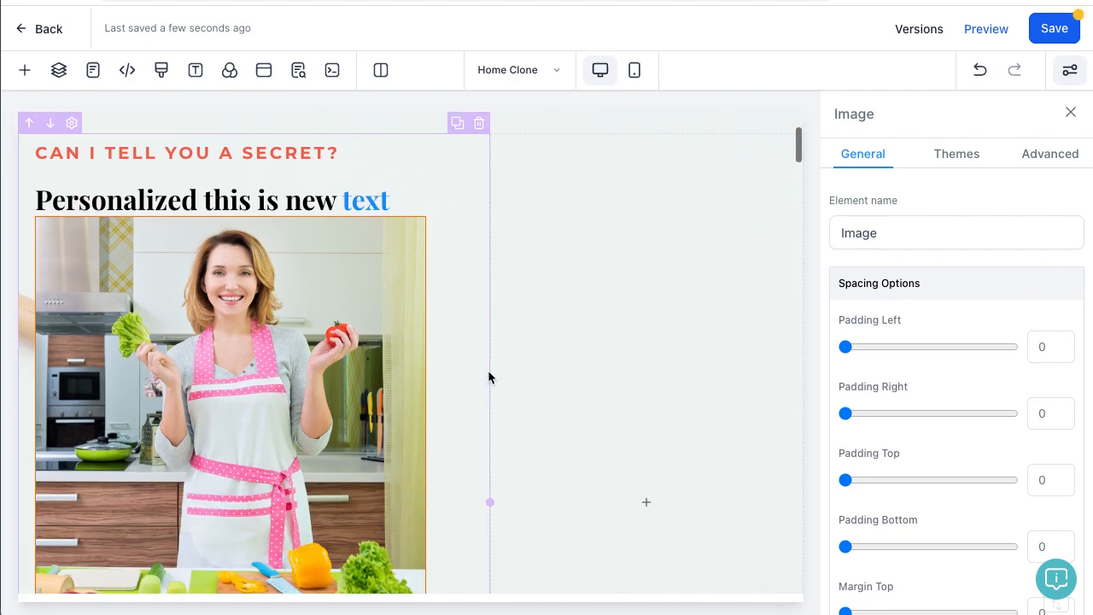
left_click_drag(494, 504, 298, 483)
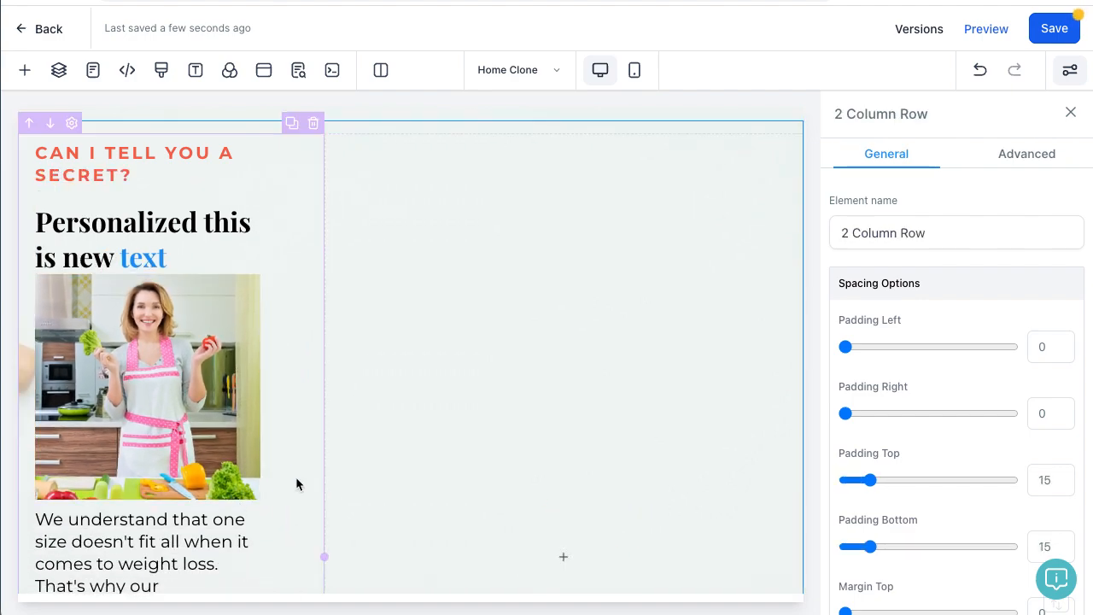
scroll(565, 382, "down", 5)
left_click_drag(208, 286, 567, 250)
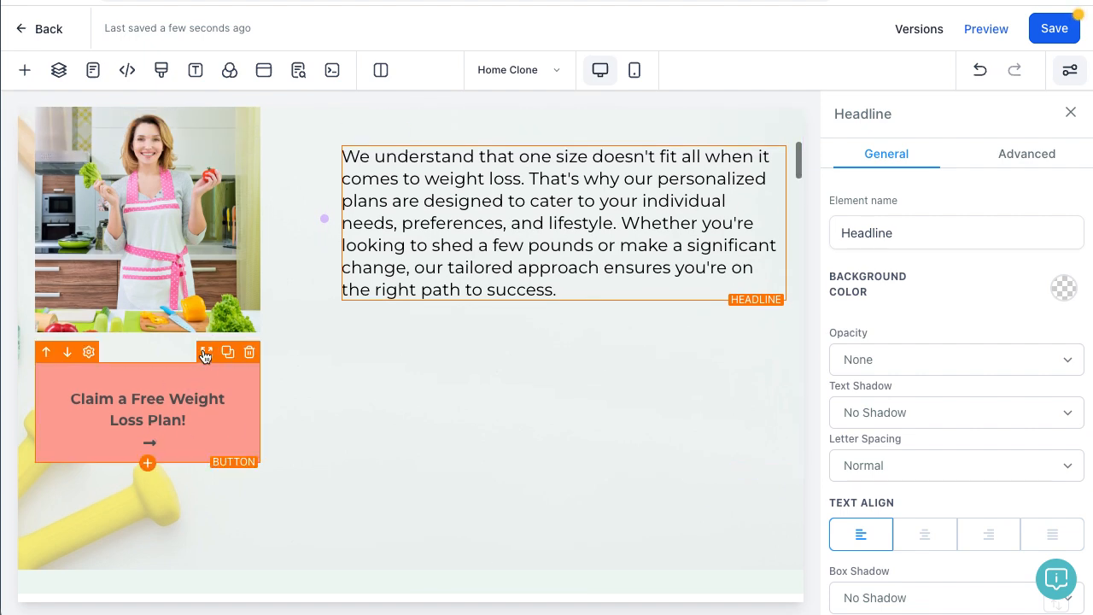
Step: Move the claim button under the paragraph in the right column and select the button
left_click(526, 358)
left_click_drag(202, 359, 520, 326)
scroll(610, 339, "up", 2)
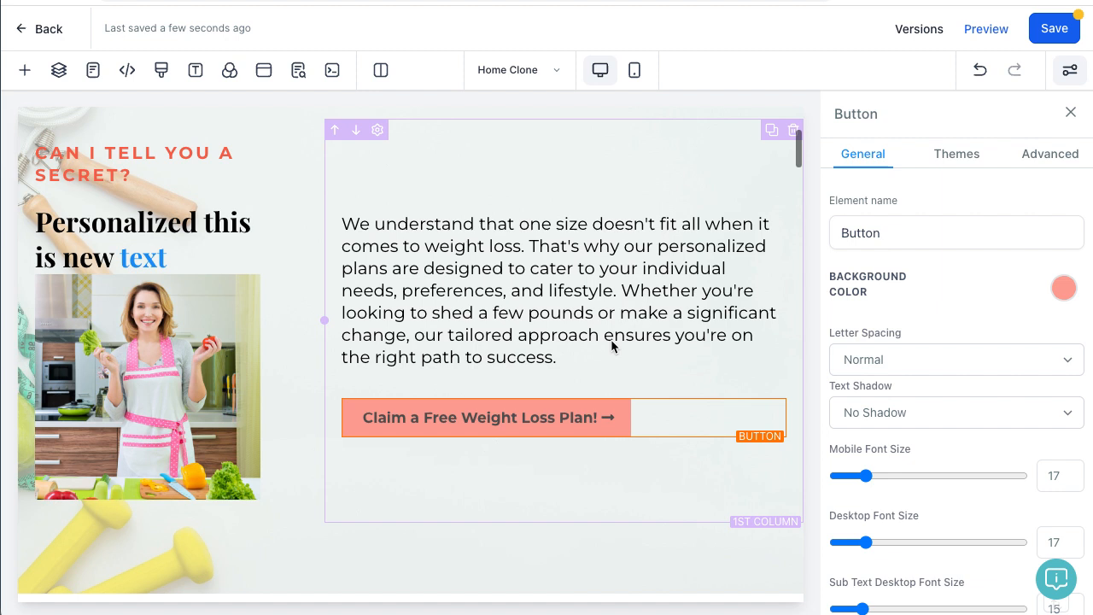
scroll(610, 340, "up", 1)
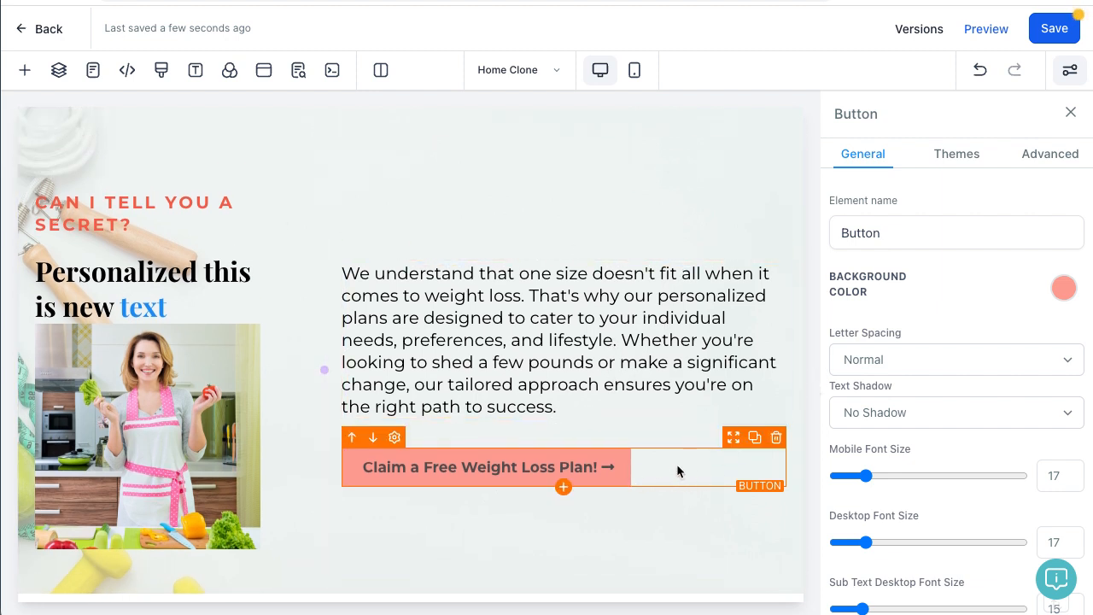
left_click(629, 316)
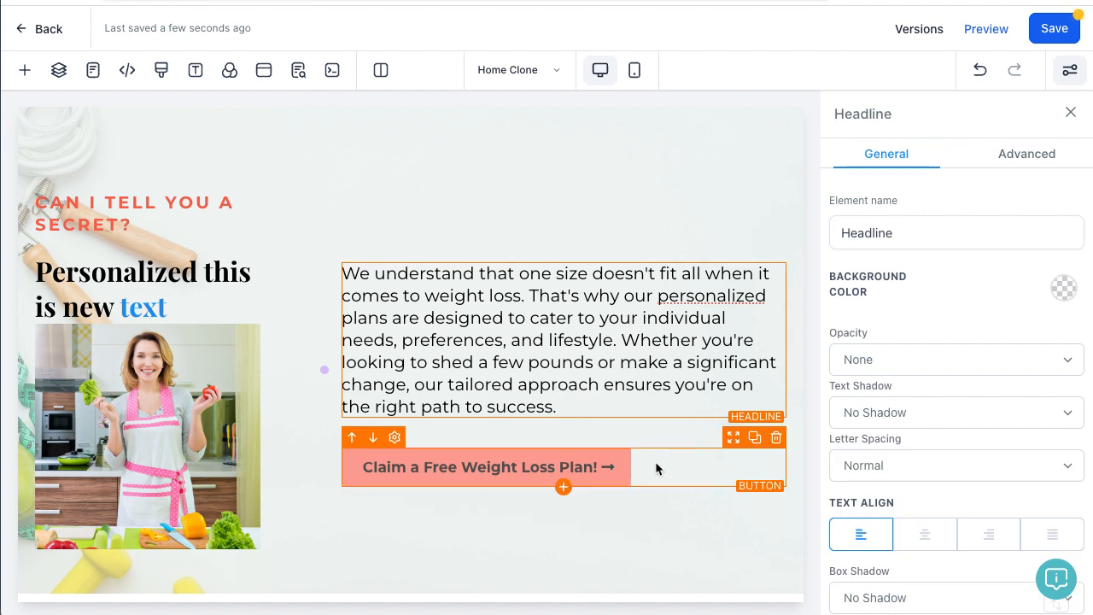
left_click(655, 461)
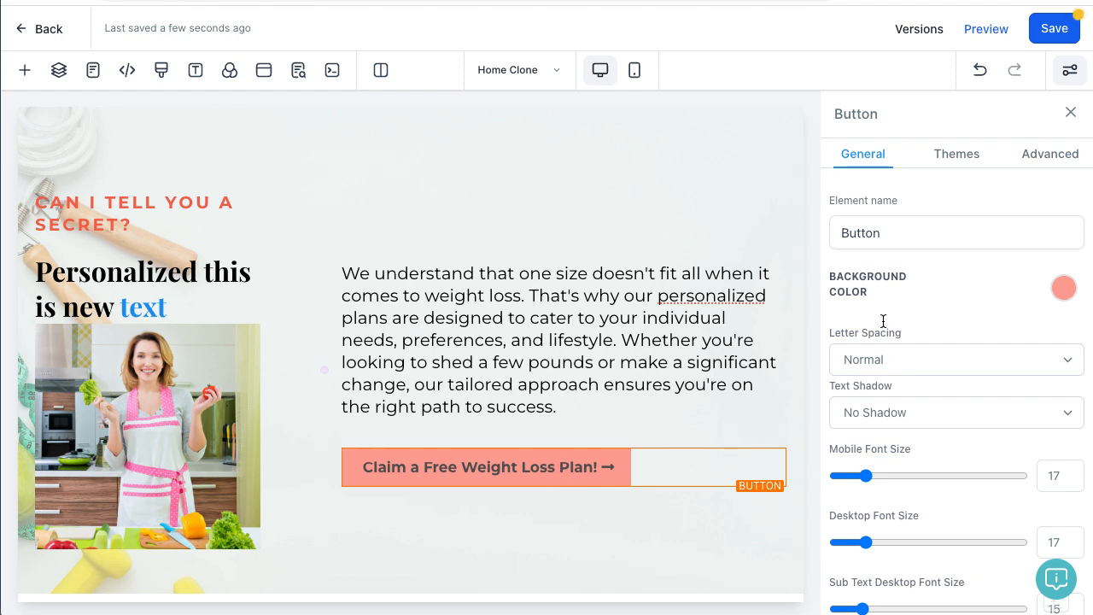
left_click(1064, 289)
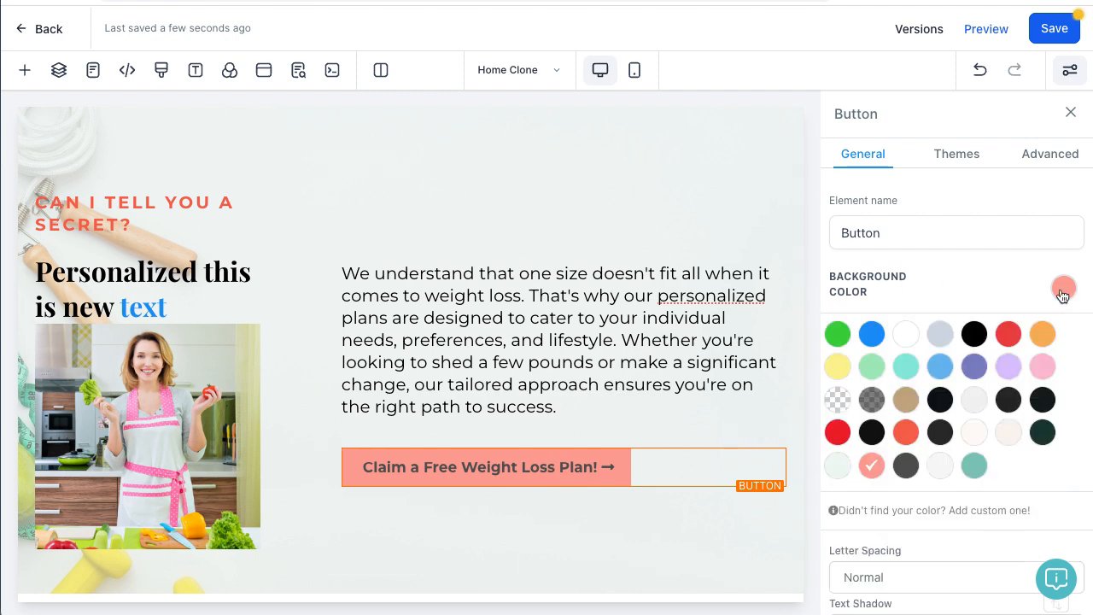
Step: Make the claim button's background green and raise its desktop font size to 24
left_click(843, 336)
left_click(947, 280)
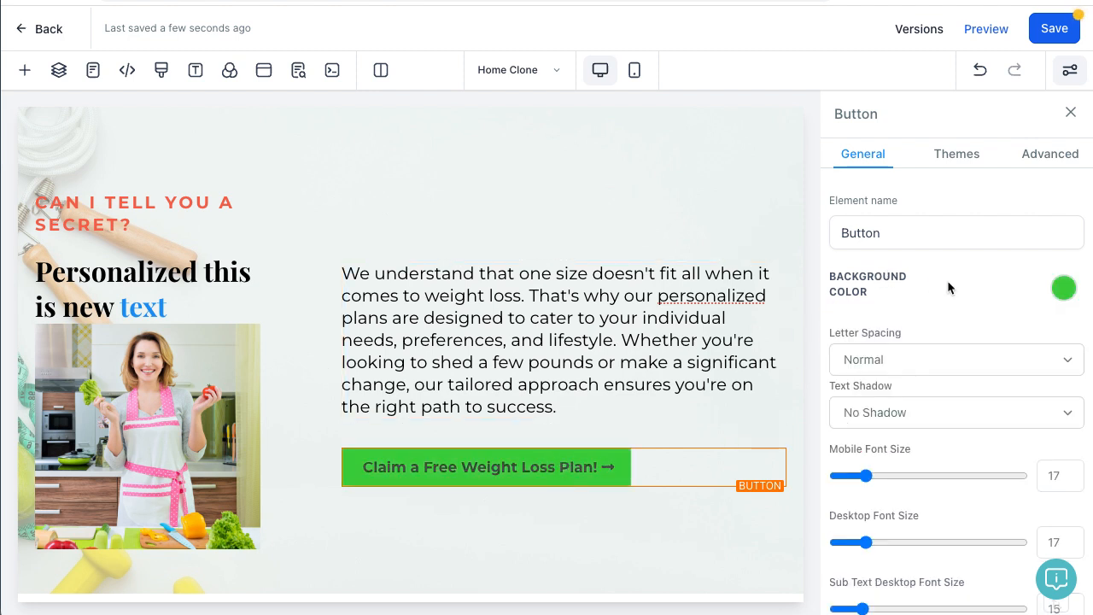
scroll(951, 282, "down", 3)
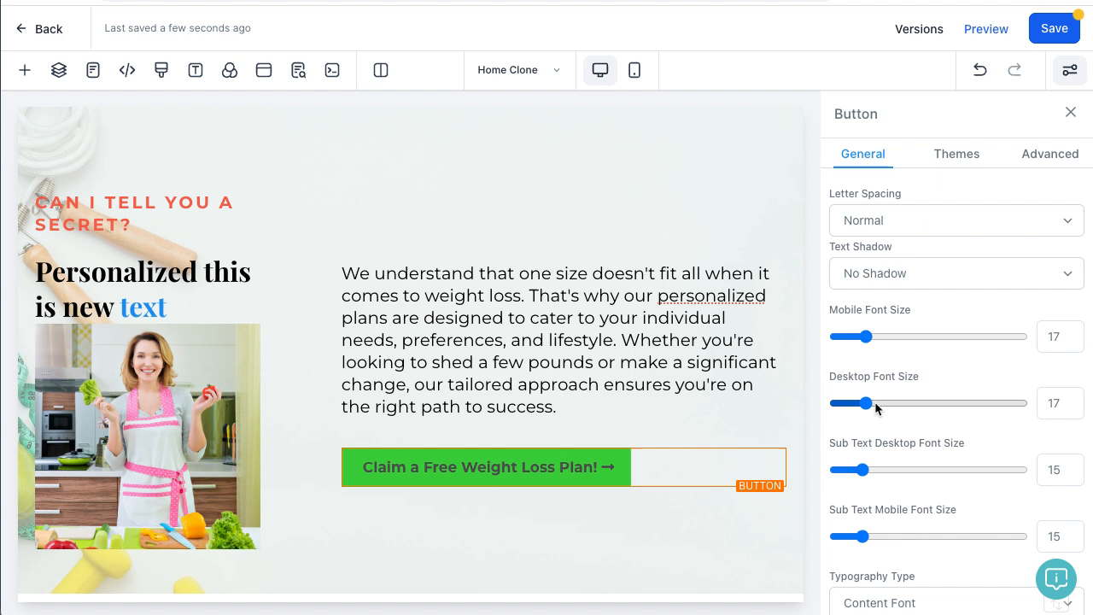
left_click_drag(866, 403, 895, 409)
Step: Set the claim button's bottom padding to 20
scroll(952, 436, "down", 5)
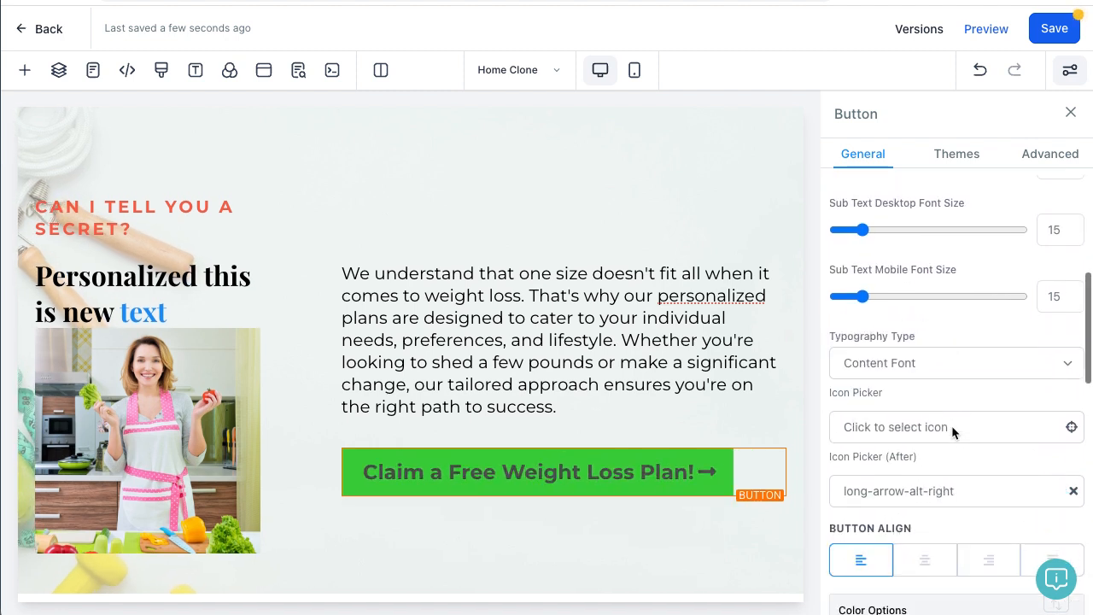
scroll(936, 391, "down", 3)
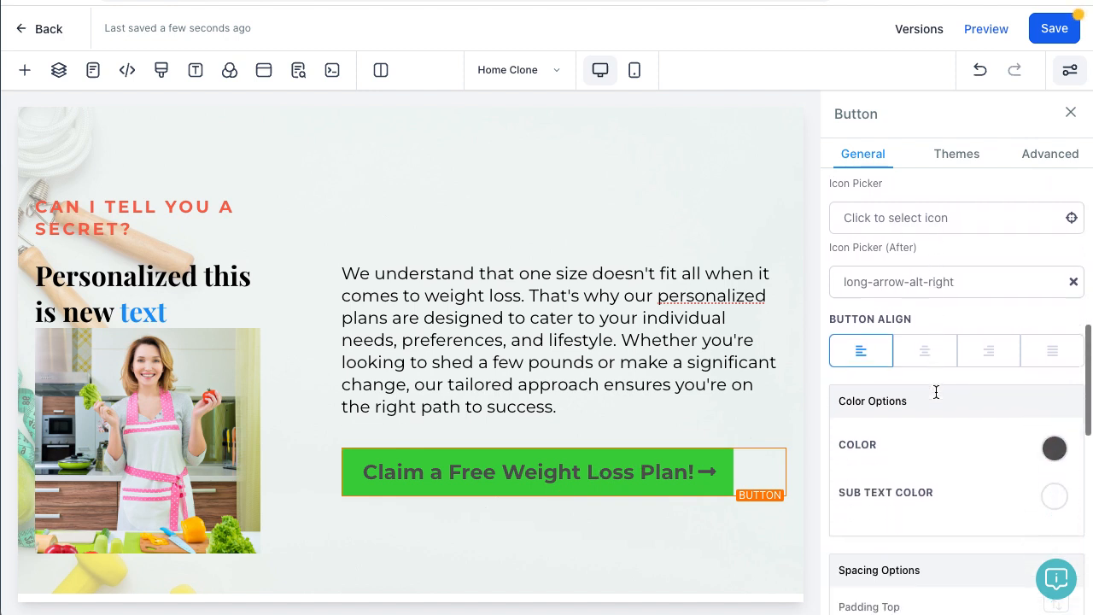
scroll(936, 391, "down", 5)
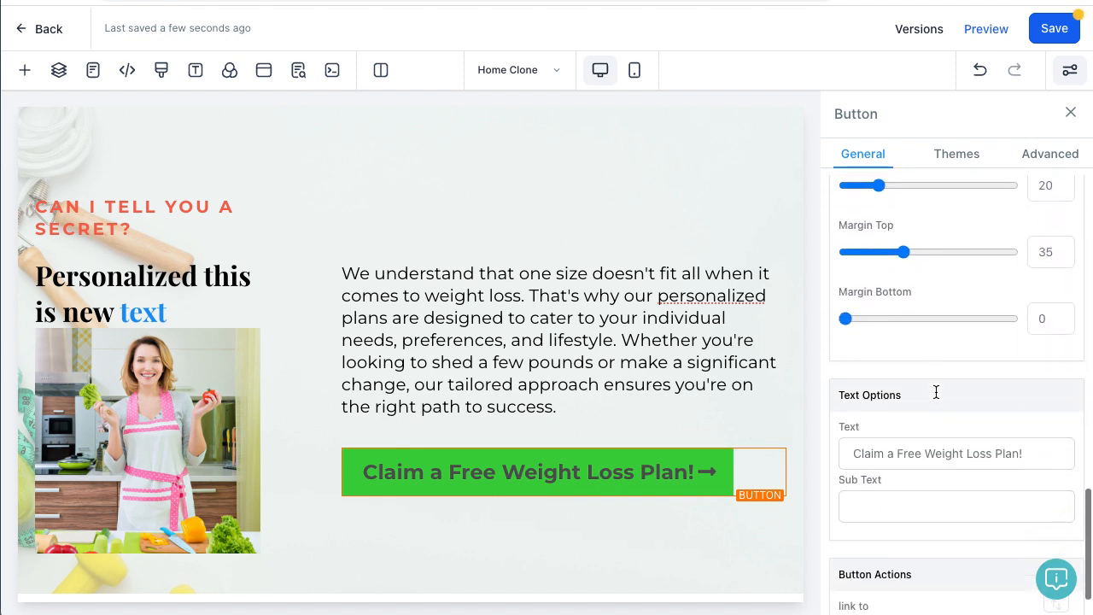
scroll(936, 391, "up", 1)
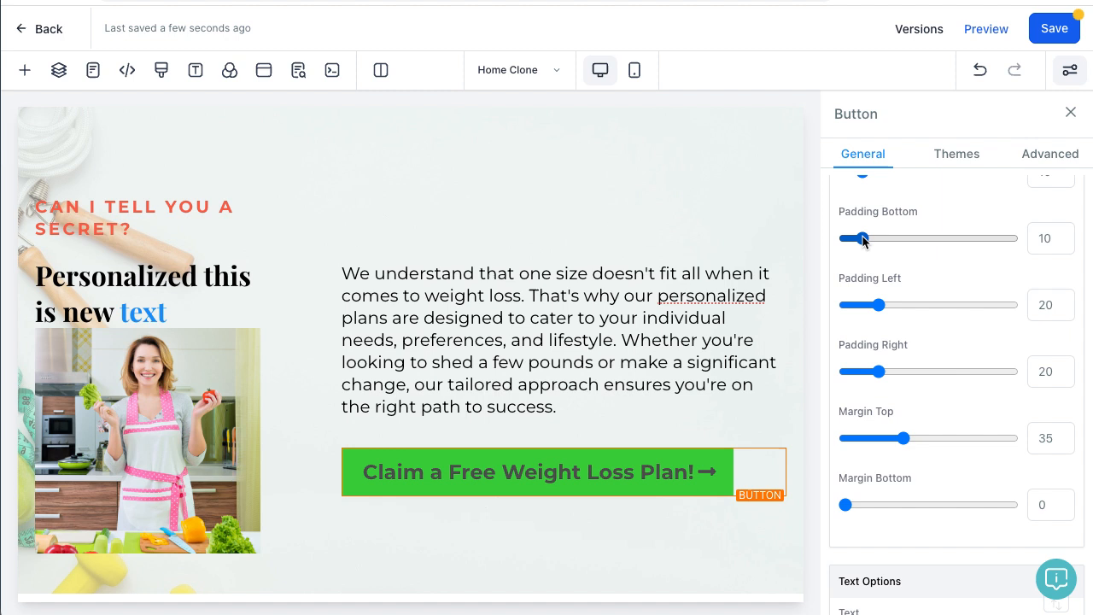
left_click_drag(865, 239, 901, 240)
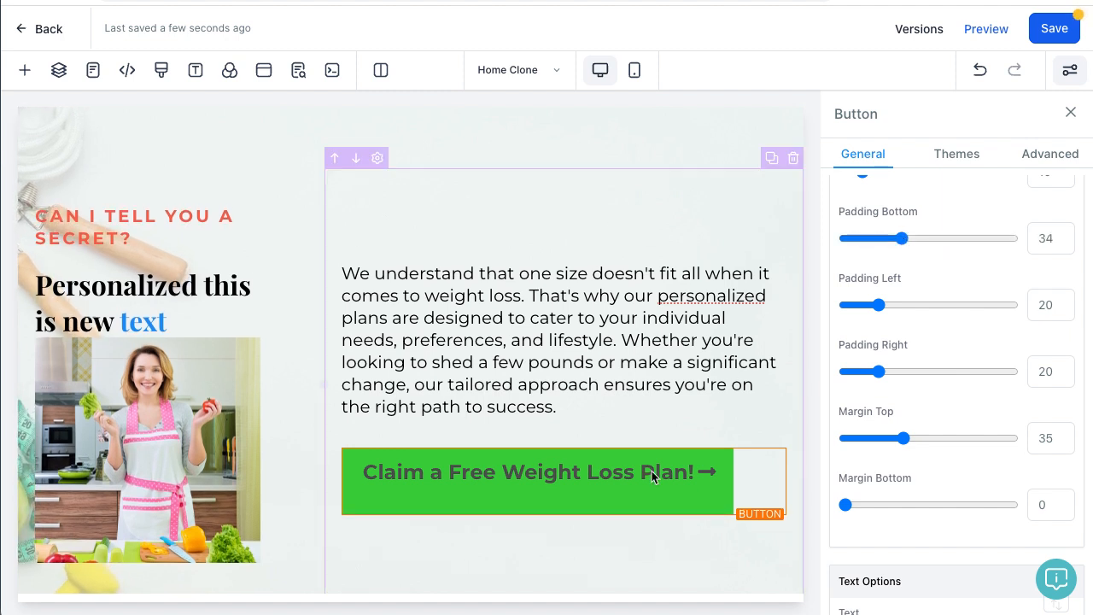
double_click(1043, 239)
type("20")
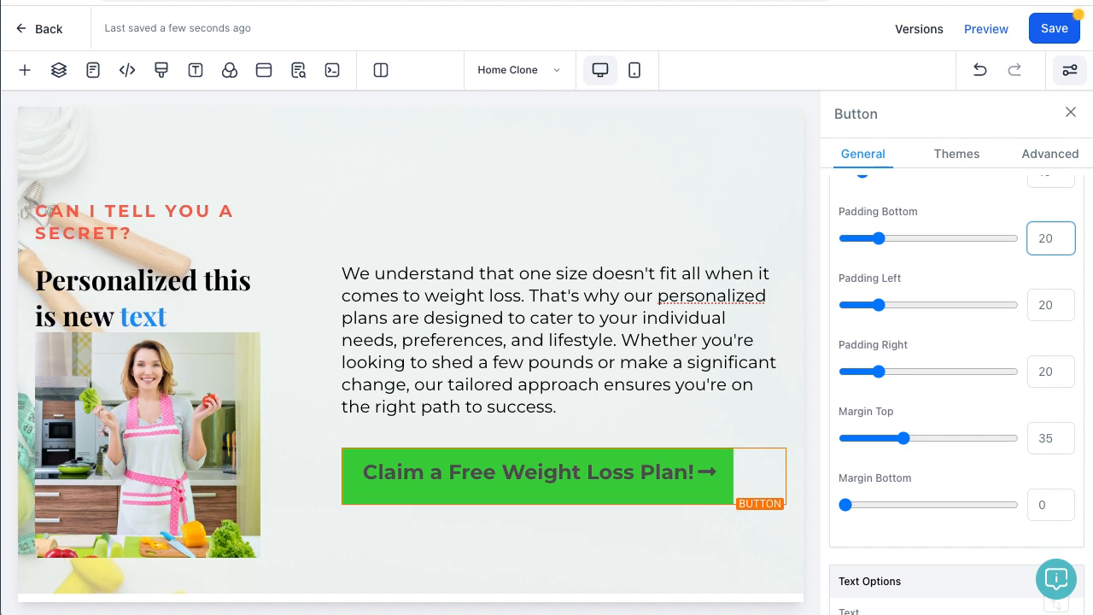
scroll(1021, 398, "down", 3)
scroll(1022, 399, "up", 2)
scroll(1021, 399, "up", 5)
scroll(1021, 399, "down", 6)
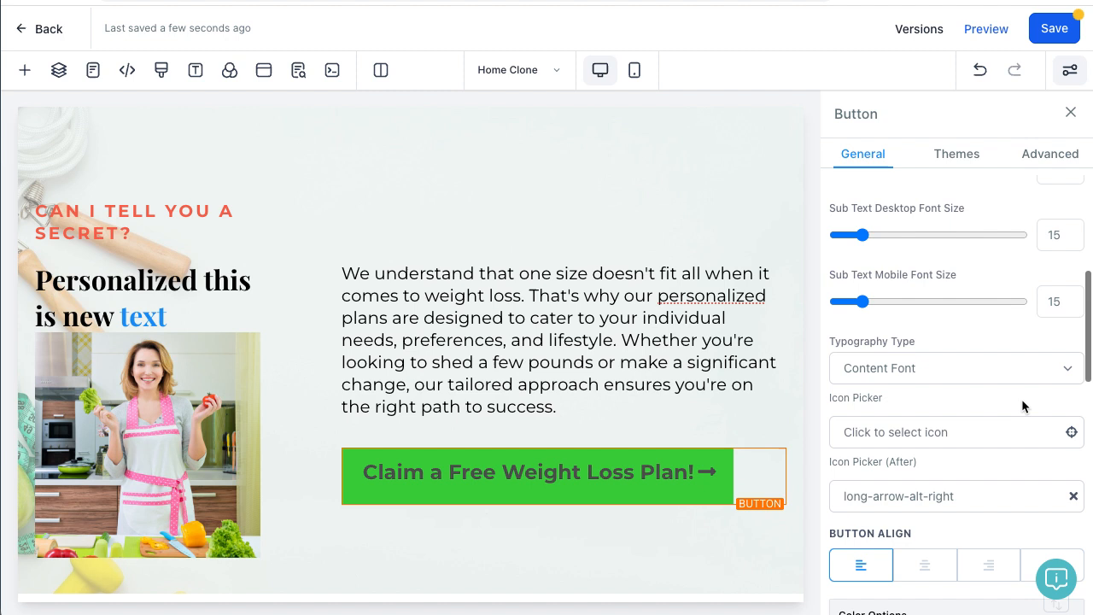
scroll(1022, 399, "down", 1)
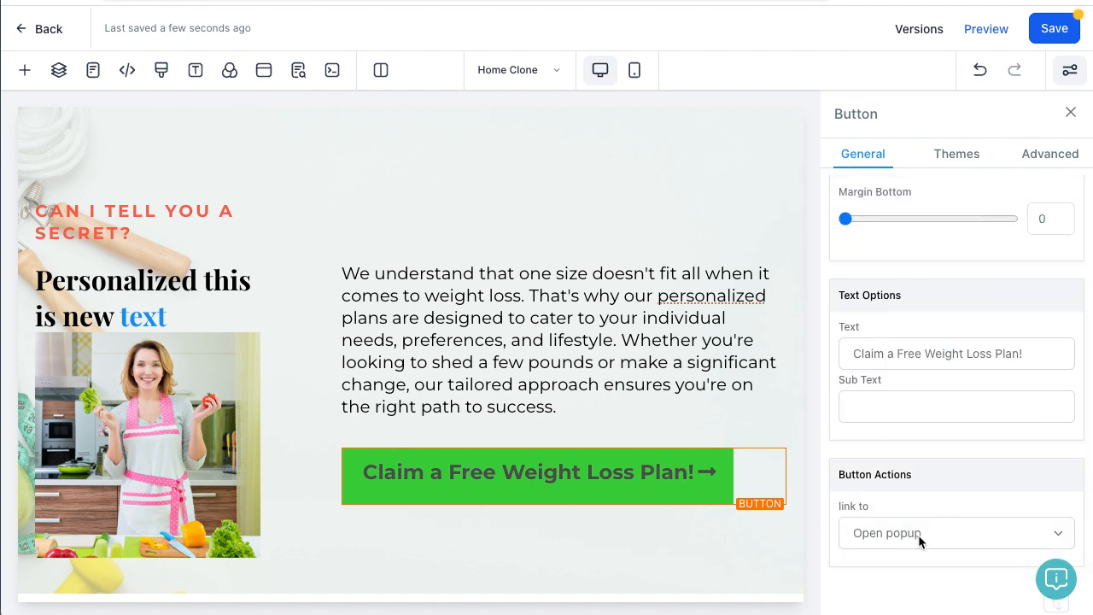
left_click(545, 271)
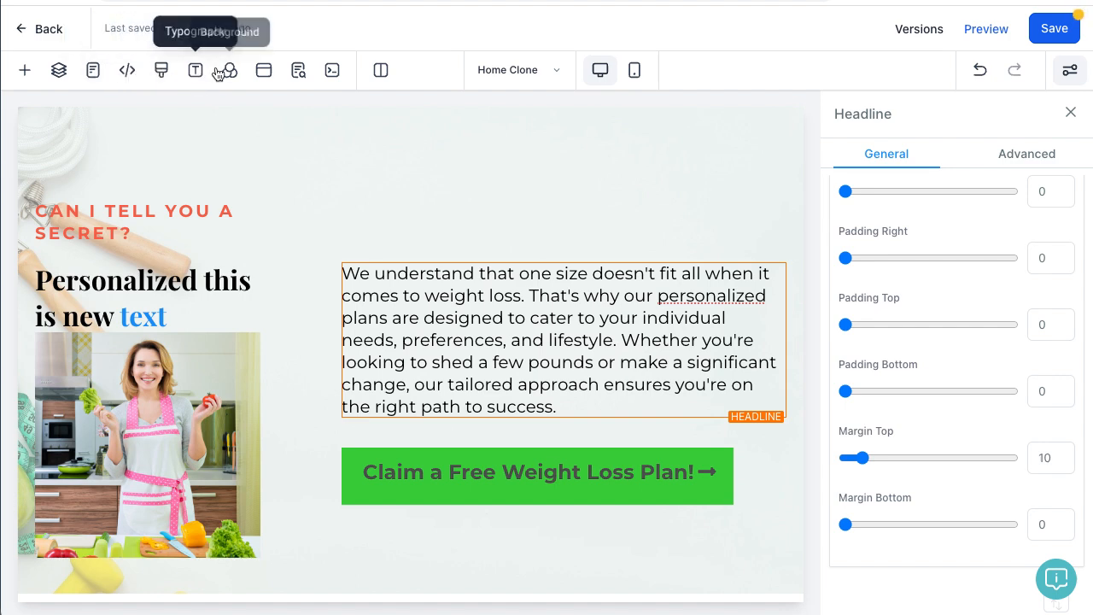
left_click(263, 72)
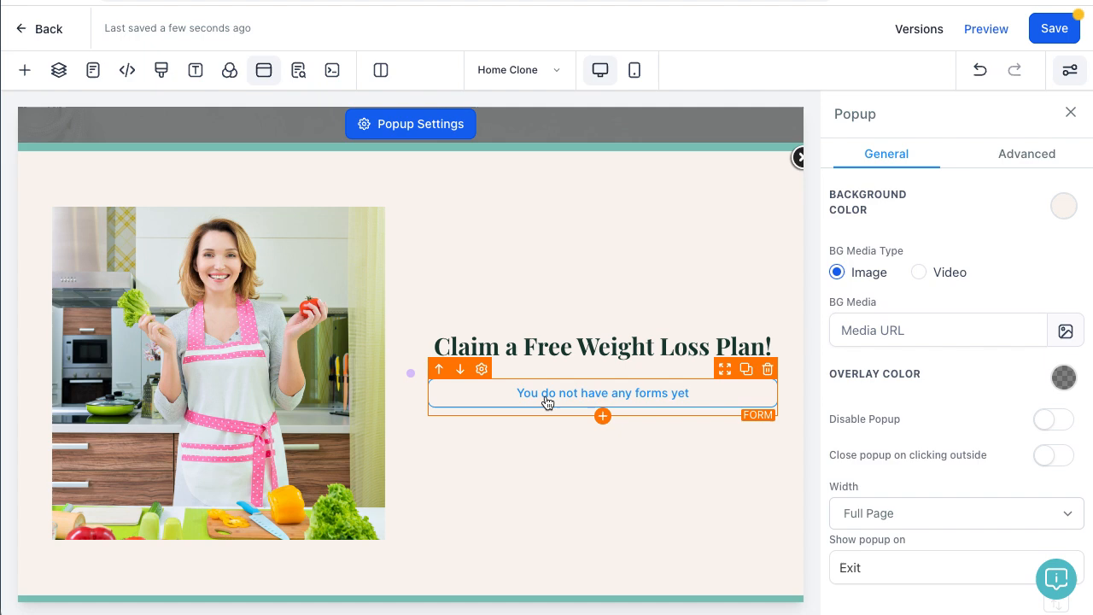
left_click(798, 159)
scroll(1024, 396, "down", 5)
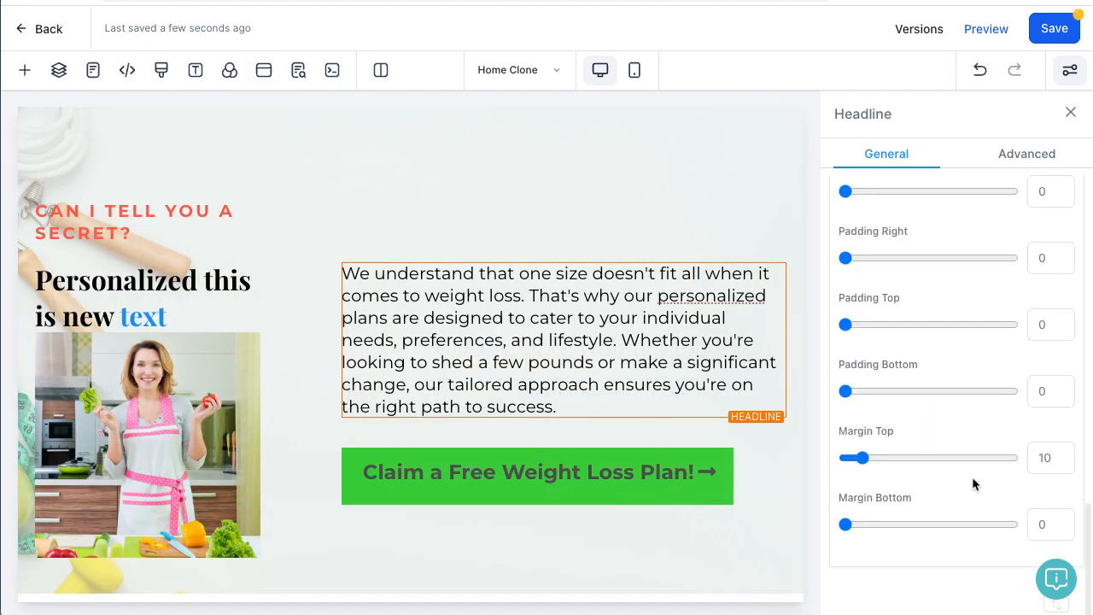
left_click(654, 490)
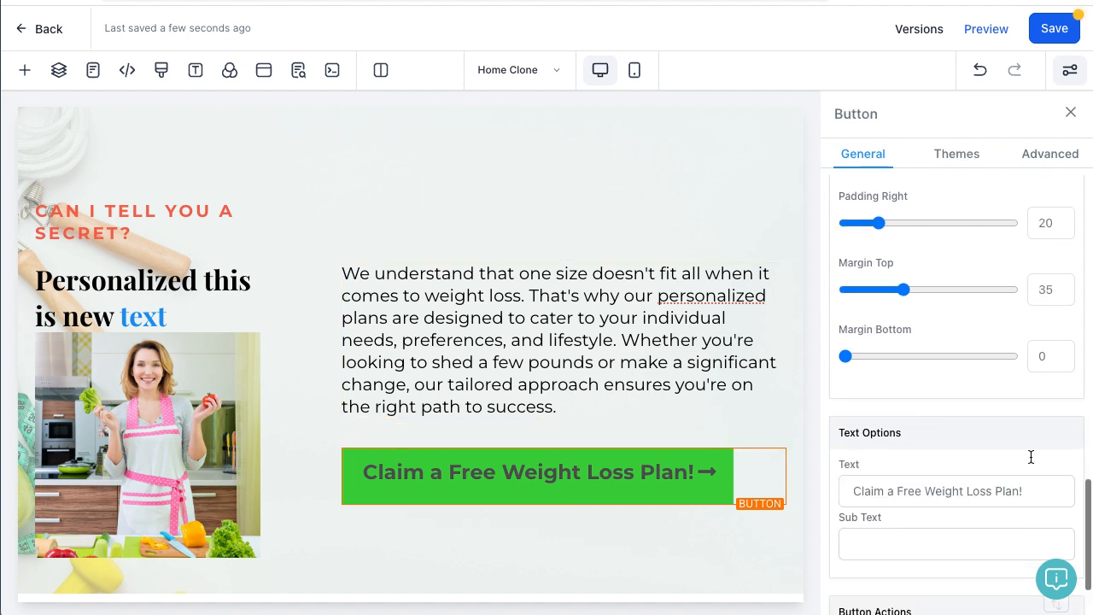
scroll(1031, 457, "down", 2)
left_click(1004, 540)
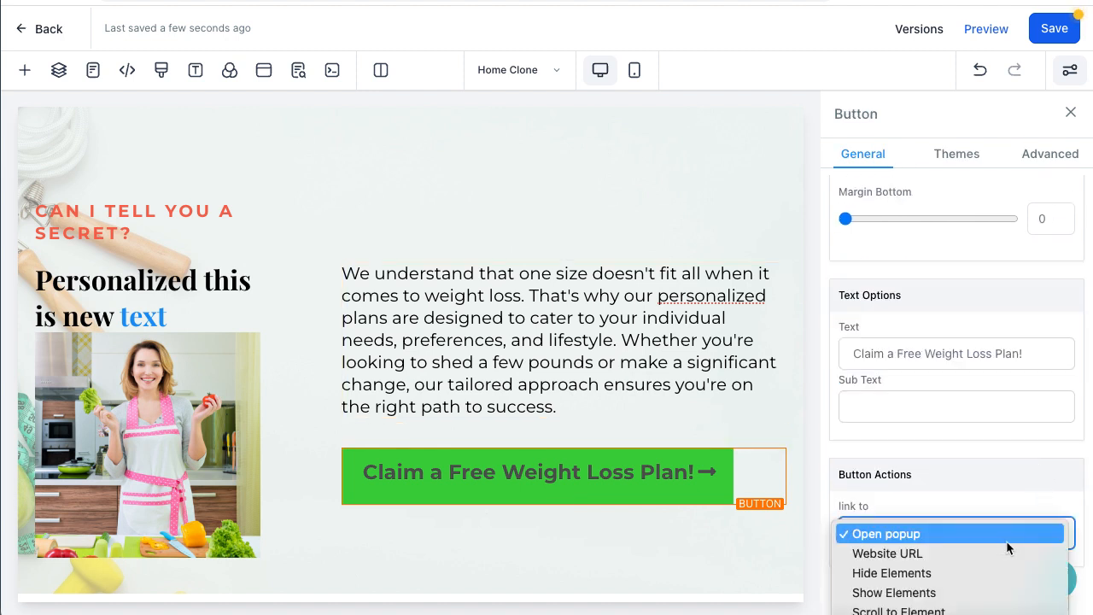
left_click(917, 555)
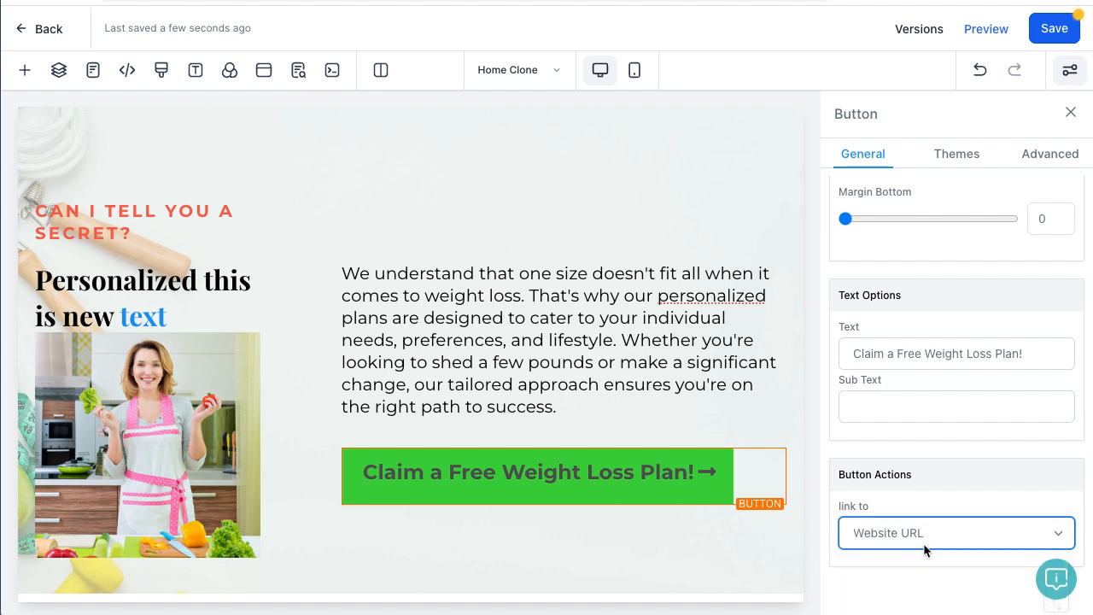
scroll(925, 547, "down", 2)
left_click(895, 494)
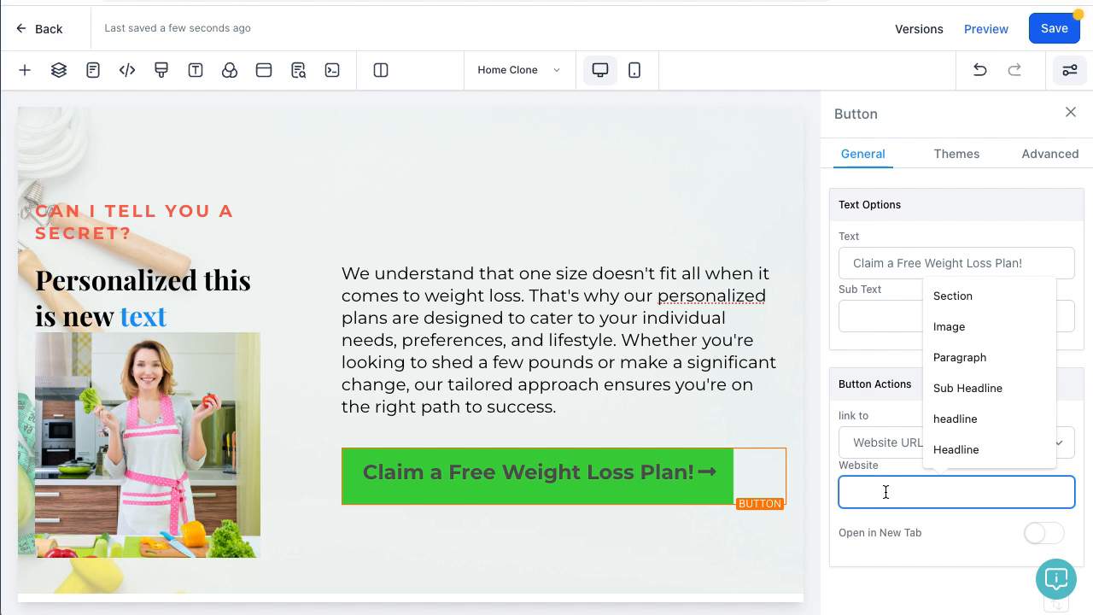
type("https://go.healthleaderco.com/89-acti")
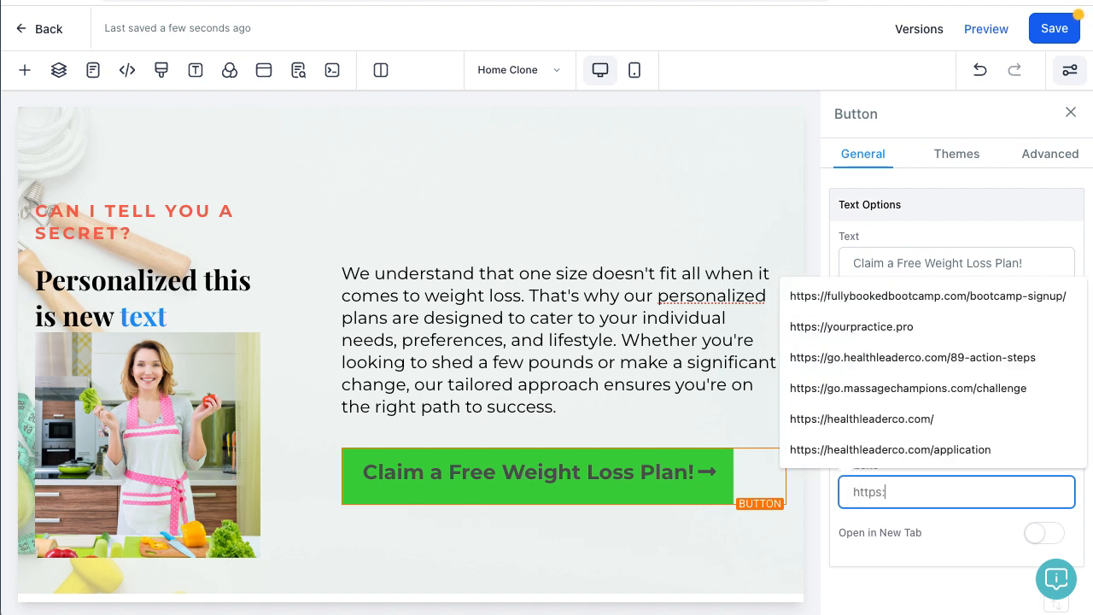
left_click(913, 327)
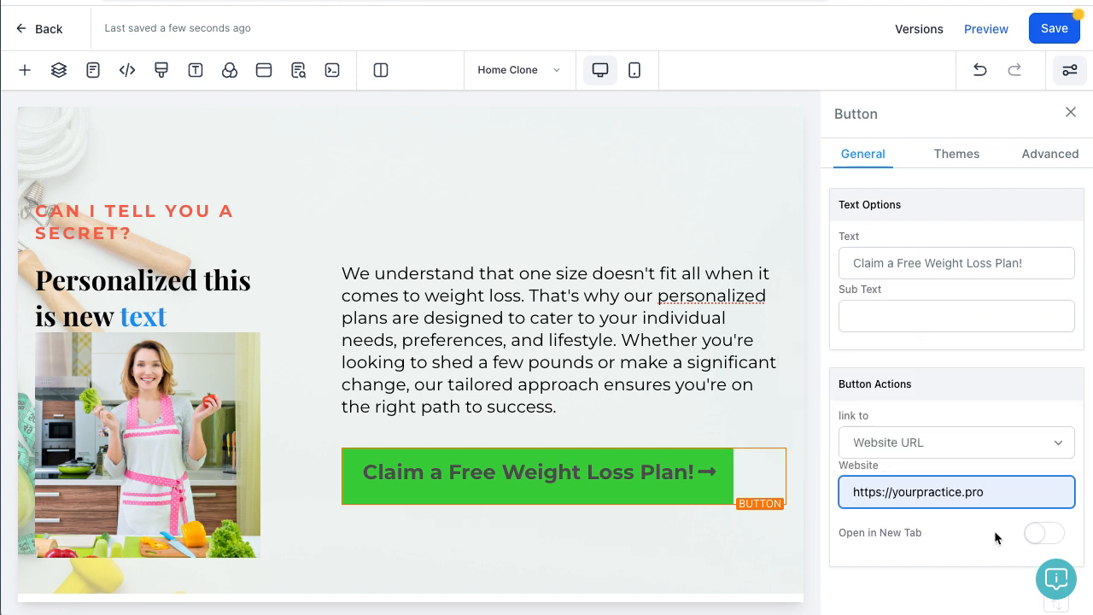
left_click(1051, 536)
left_click(1036, 533)
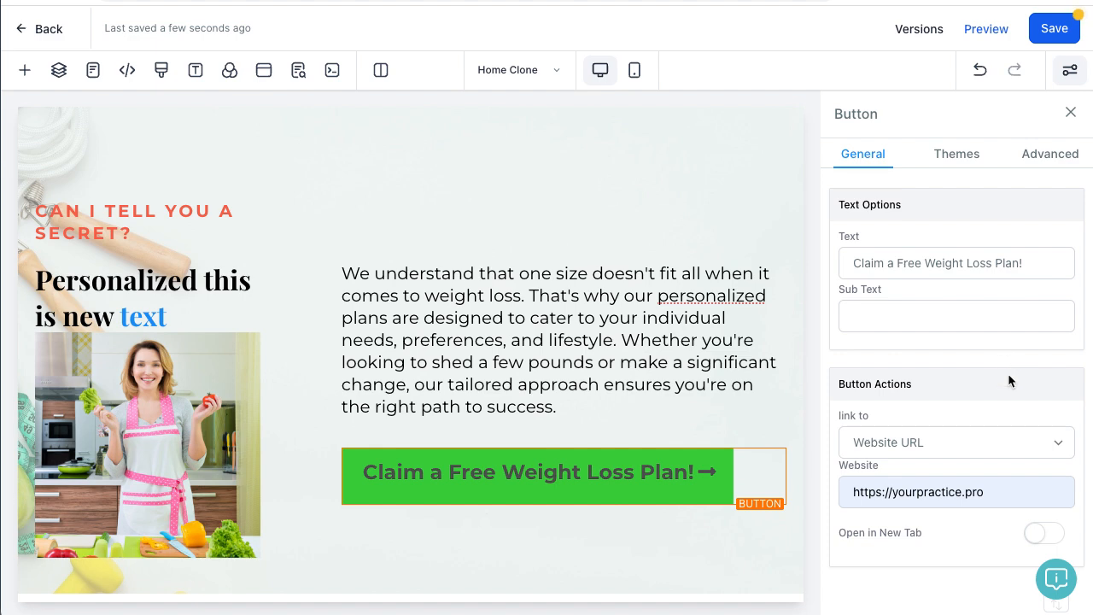
scroll(1007, 372, "up", 10)
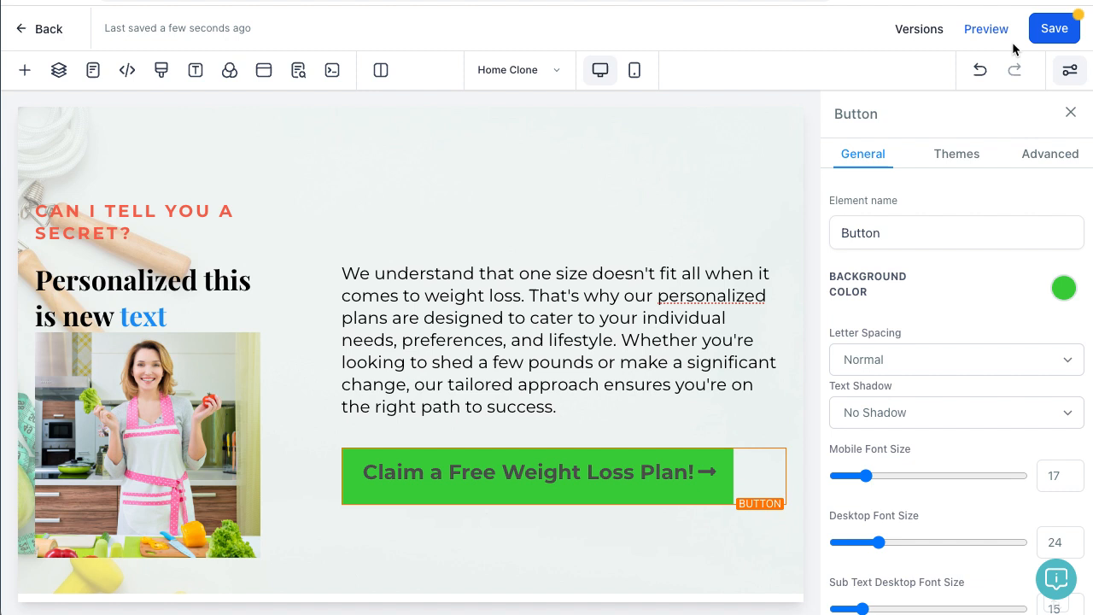
Step: Save the Home Clone page, accept the global-section warning, and close the SEO and Button panels
left_click(1073, 32)
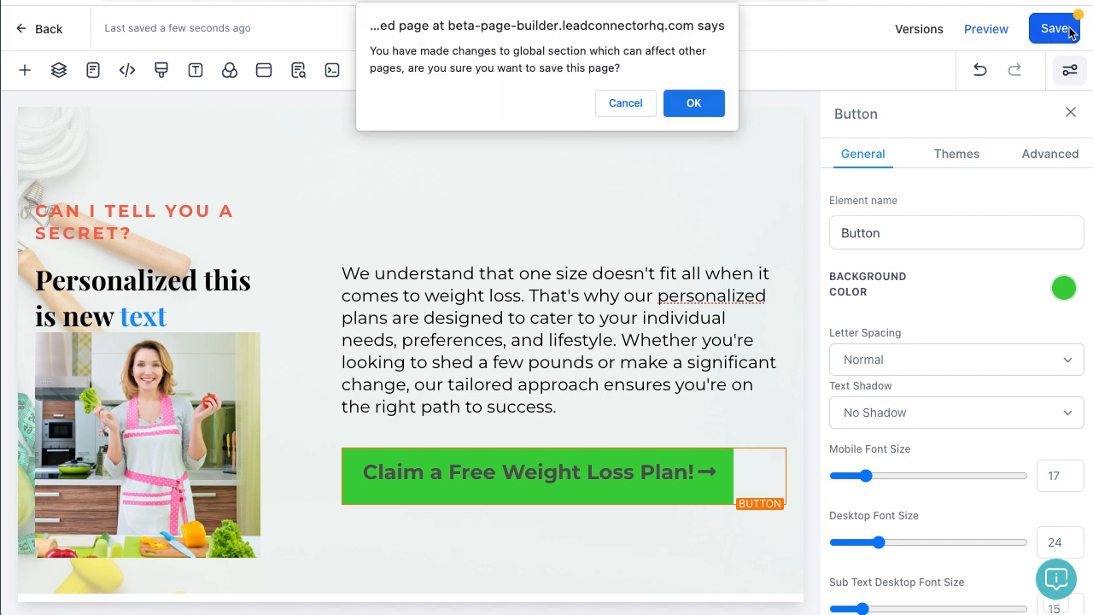
left_click(698, 104)
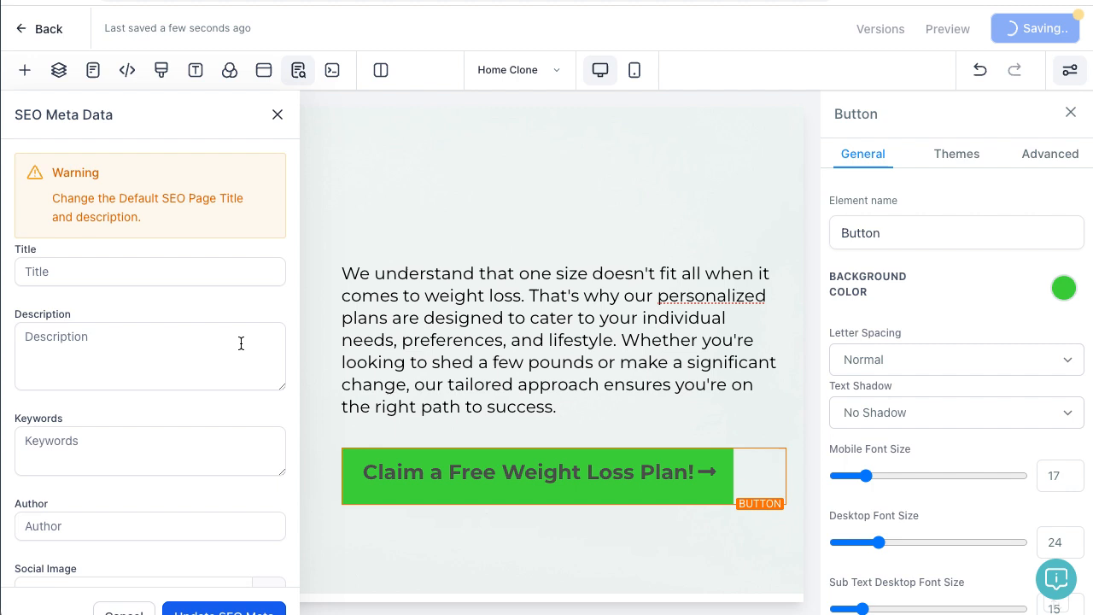
left_click(278, 115)
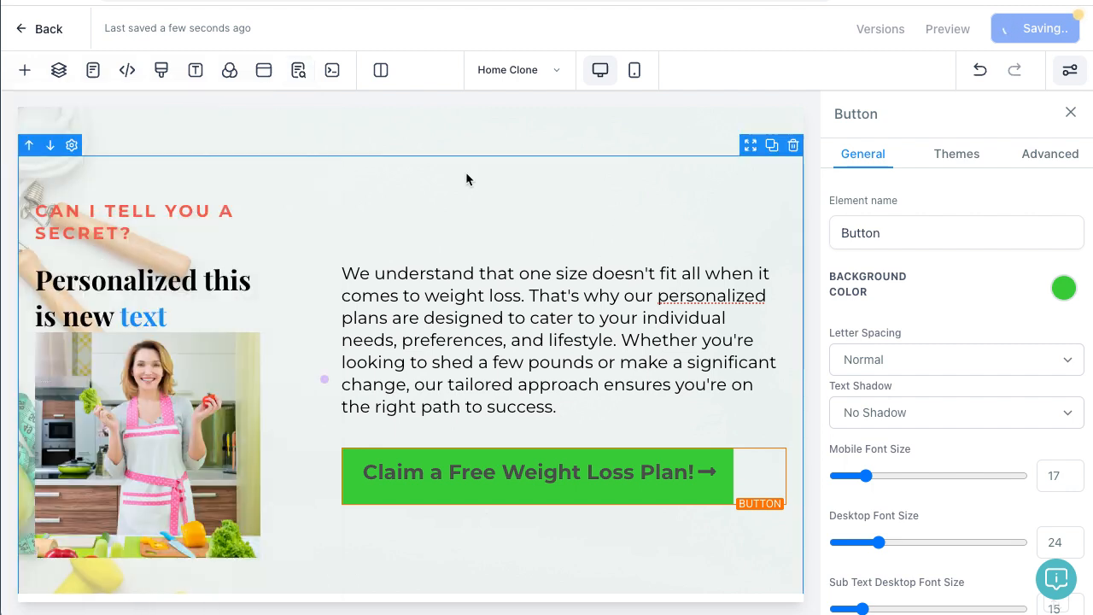
left_click(1071, 114)
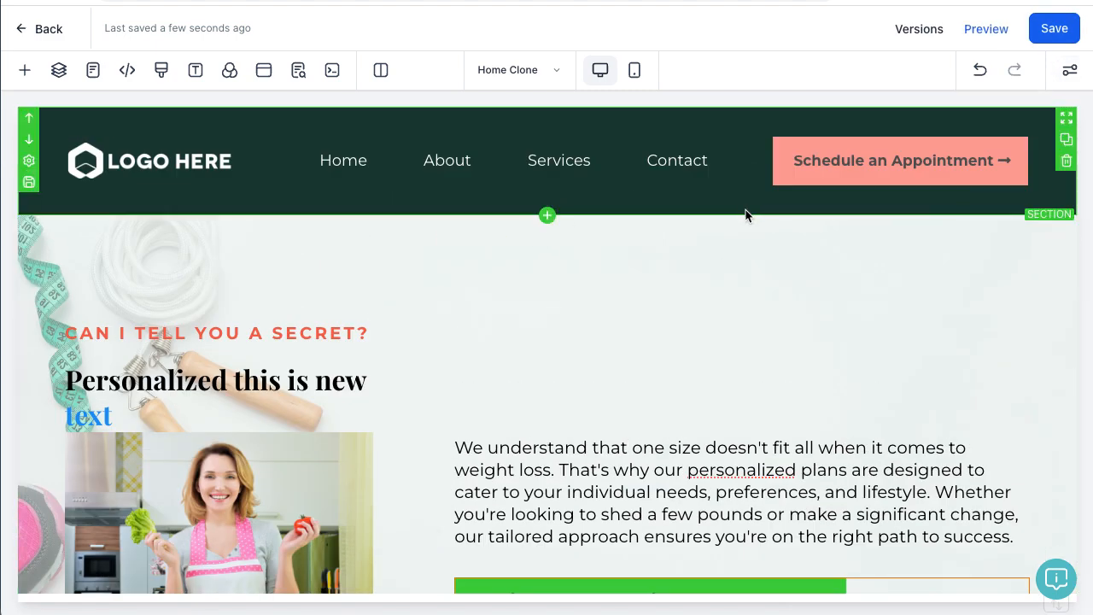
Step: Open the header section's settings and look through the faqs and footer global sections
left_click(61, 118)
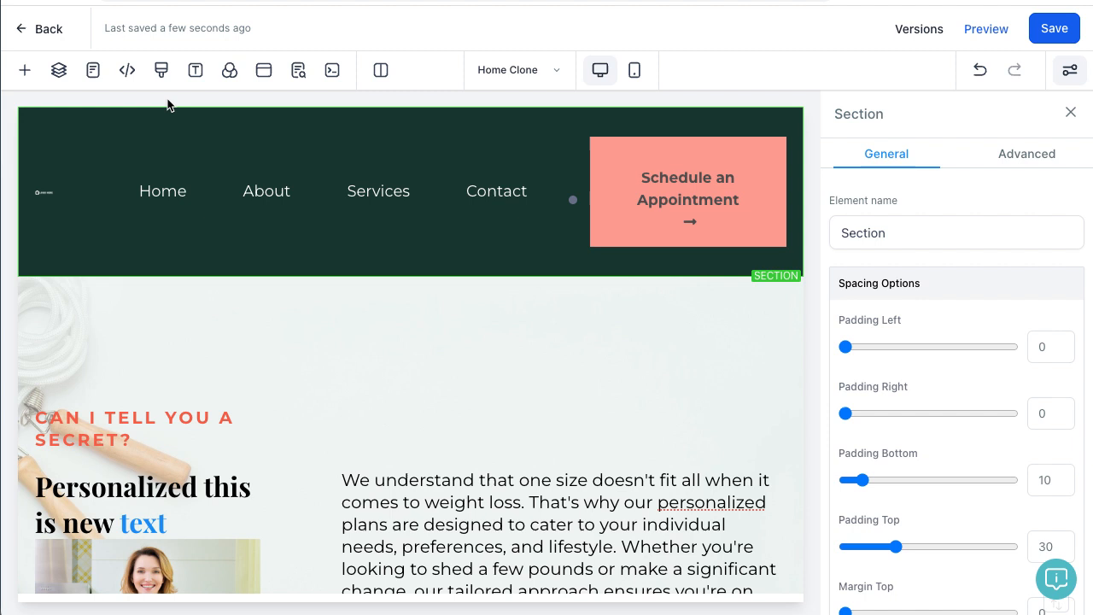
left_click(24, 69)
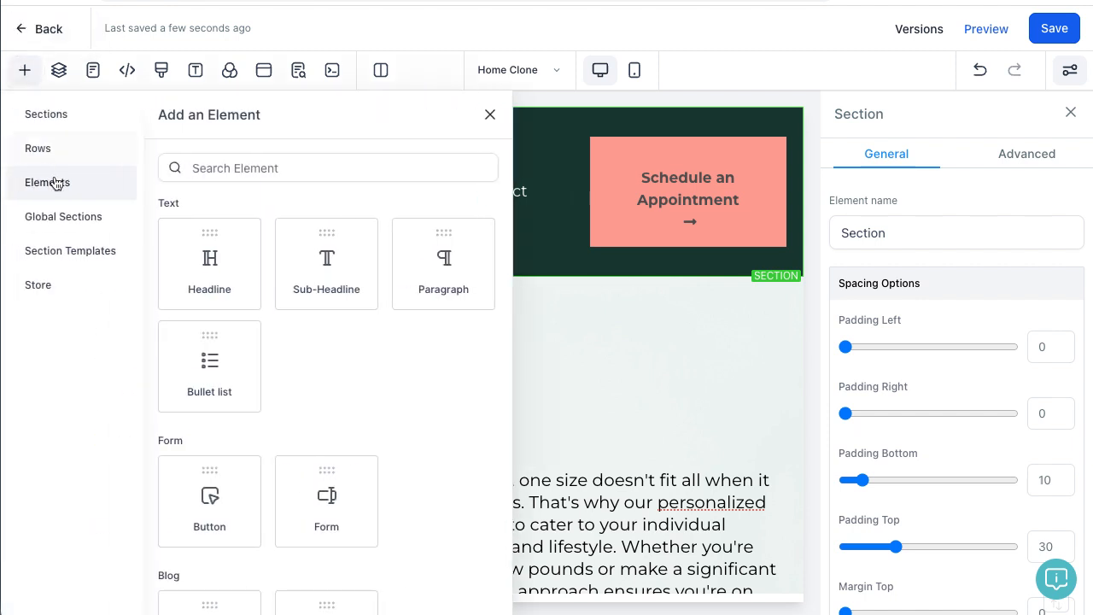
left_click(67, 219)
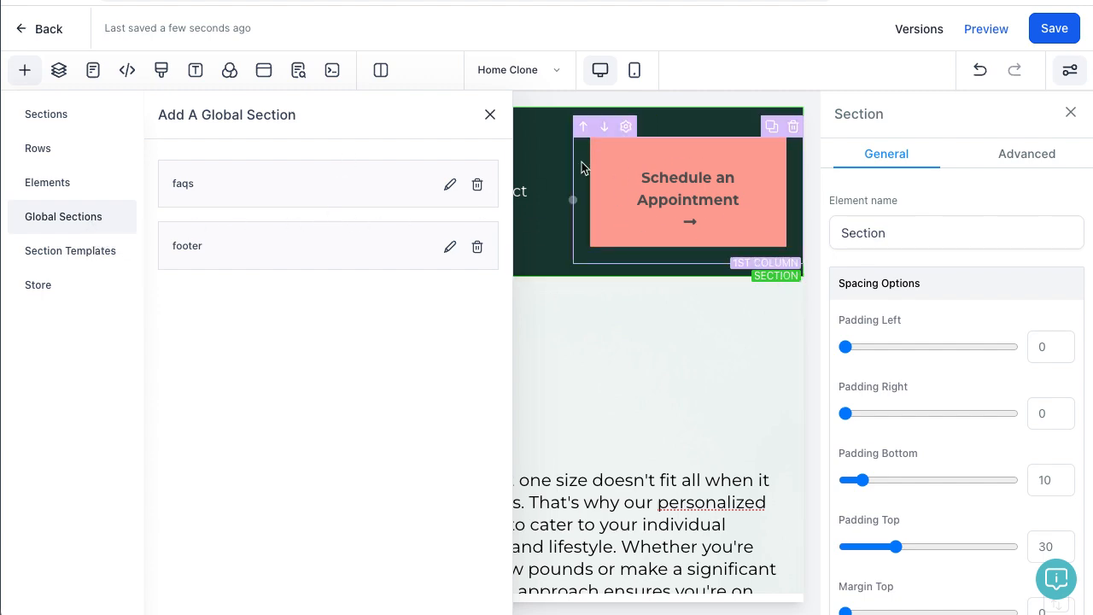
scroll(765, 210, "down", 20)
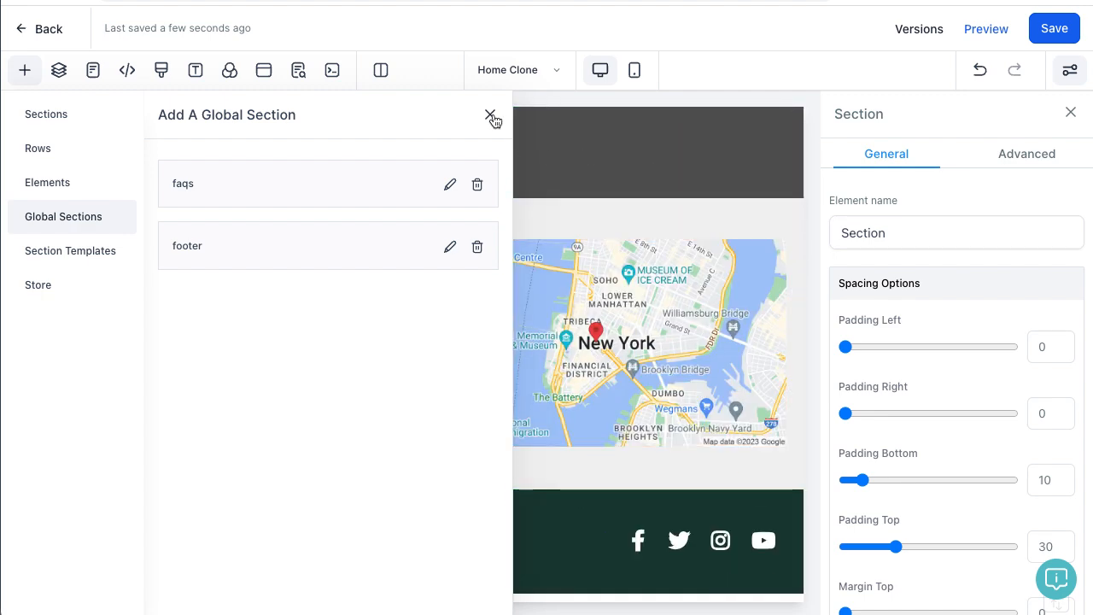
scroll(653, 224, "up", 5)
scroll(655, 229, "up", 5)
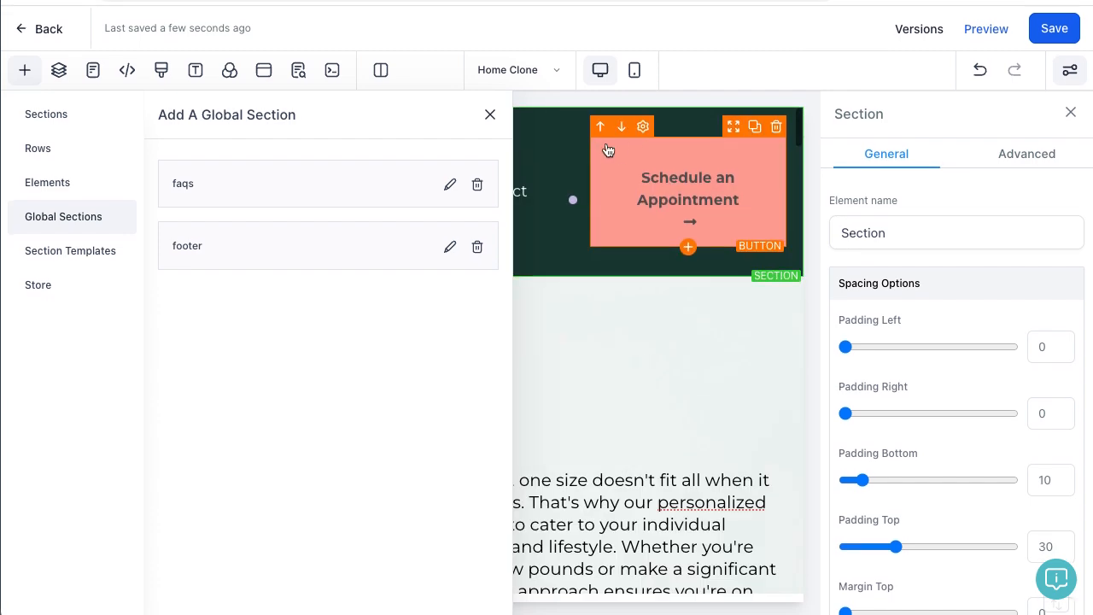
left_click(490, 116)
scroll(361, 295, "down", 3)
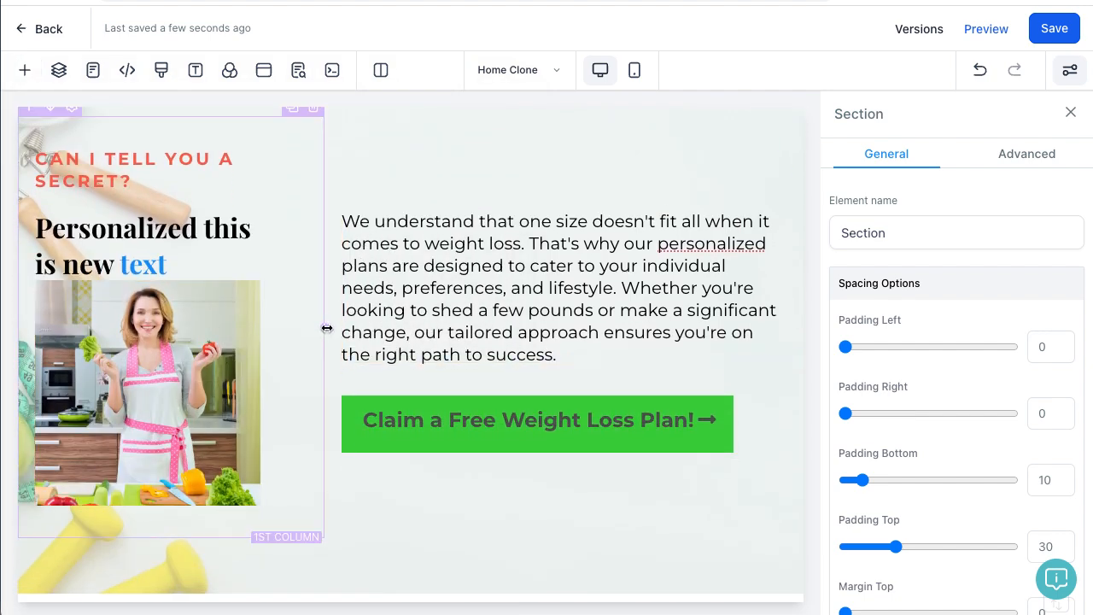
Step: Drag the first column divider right to widen the hero's left column
left_click_drag(327, 328, 410, 385)
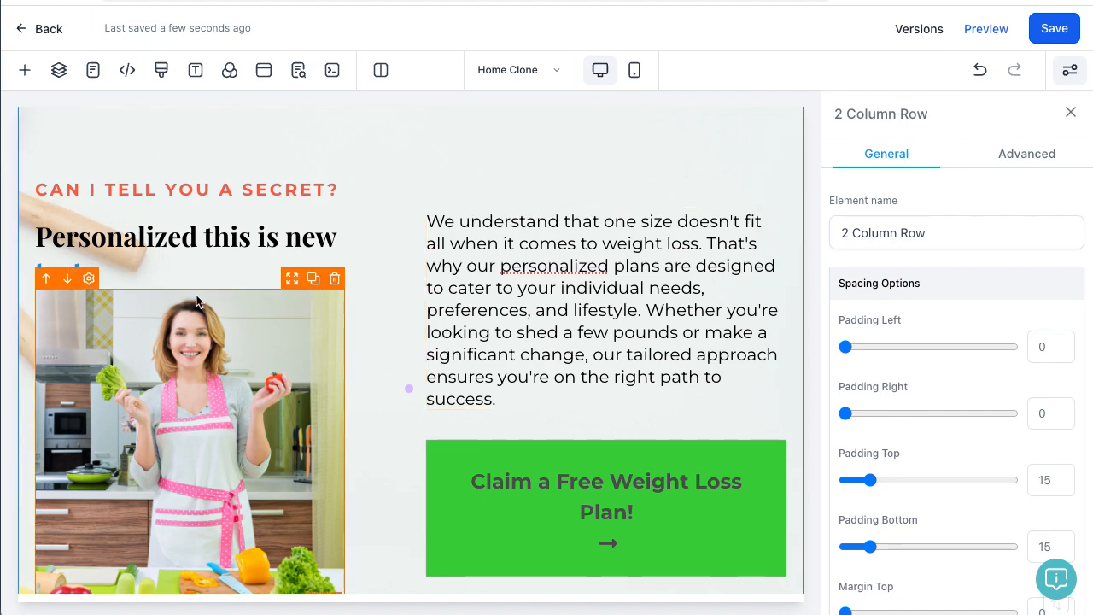
scroll(714, 332, "down", 7)
scroll(715, 332, "up", 7)
scroll(712, 330, "up", 3)
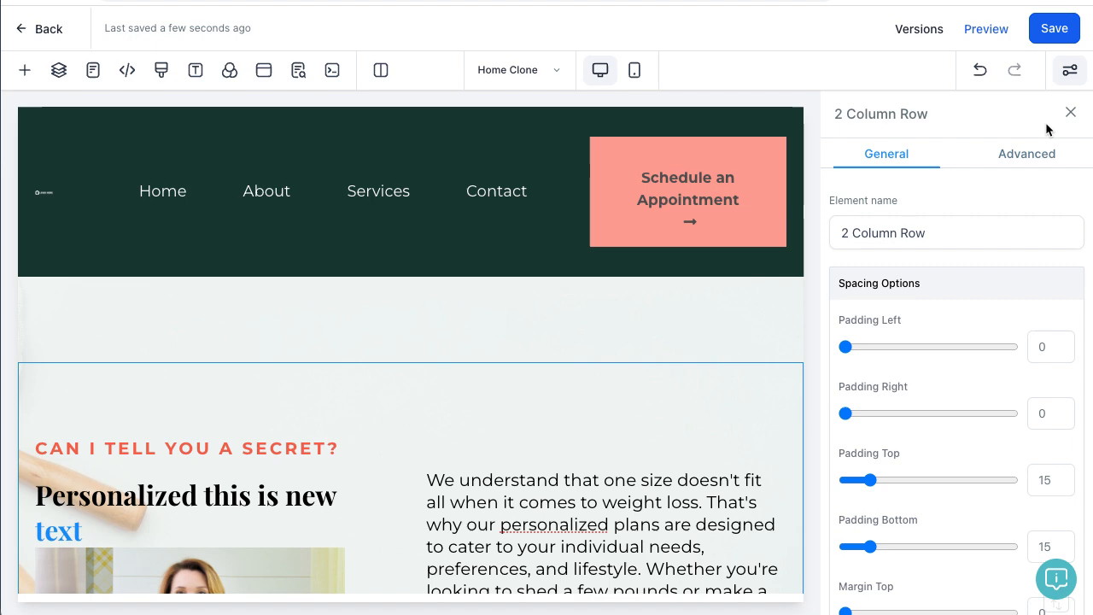
Step: Close the 2 Column Row panel and open the hero section's settings down to BG Media
left_click(1071, 113)
scroll(883, 257, "down", 3)
scroll(859, 243, "up", 3)
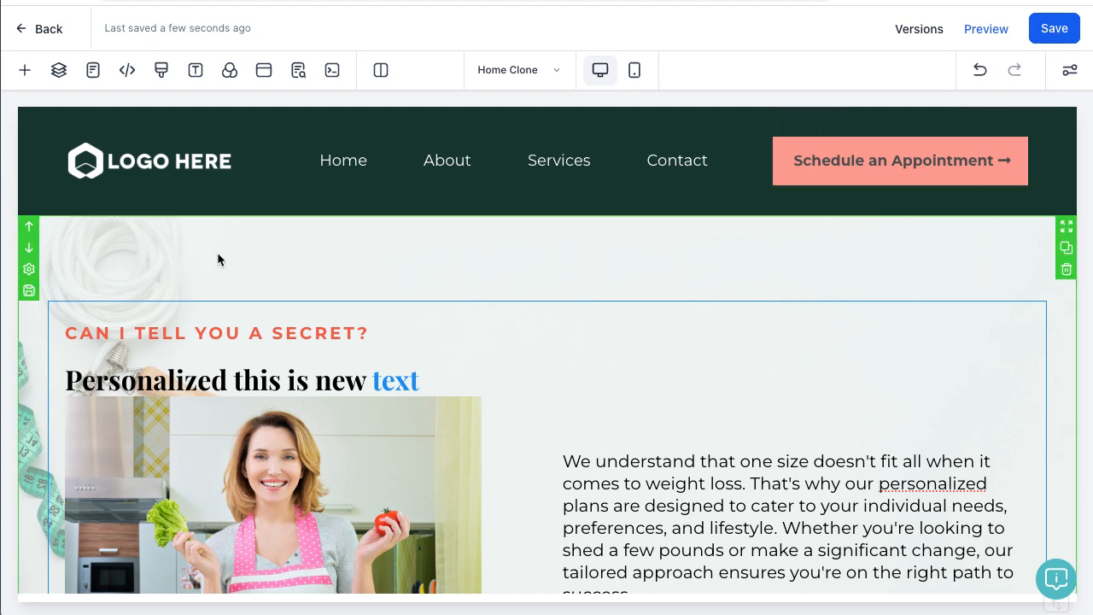
left_click(28, 274)
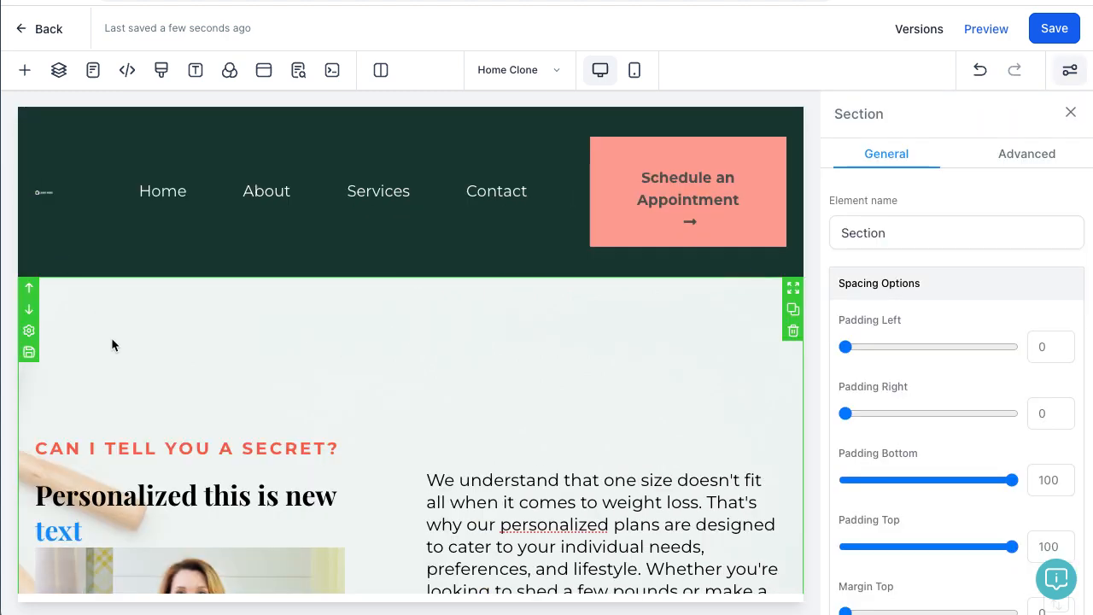
scroll(950, 333, "down", 7)
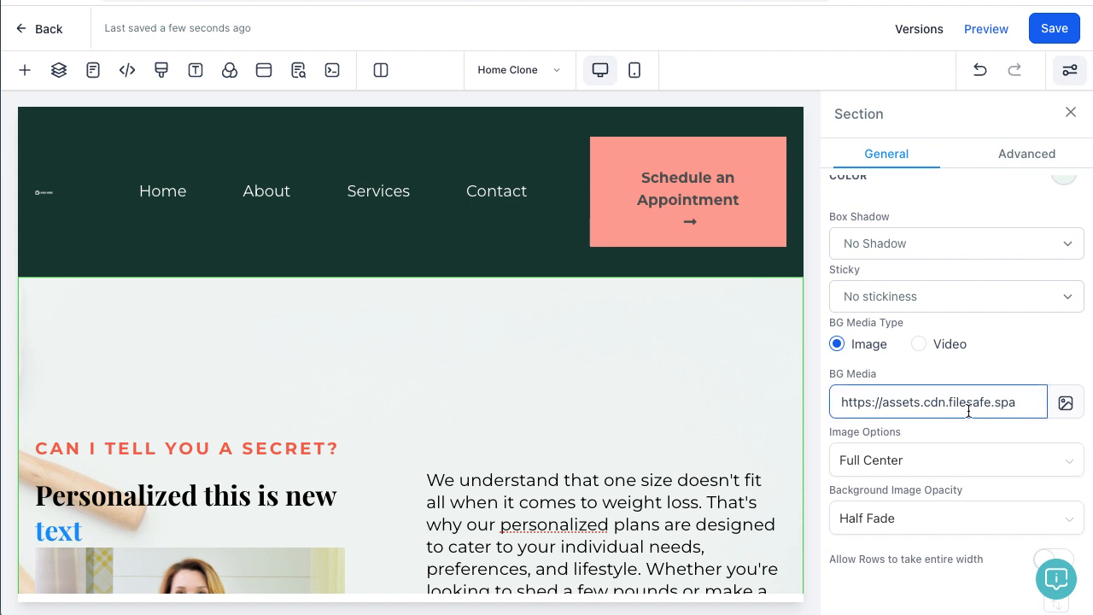
Step: Upload OOhsbhos.png to the media library and select it for the hero background
left_click(1063, 405)
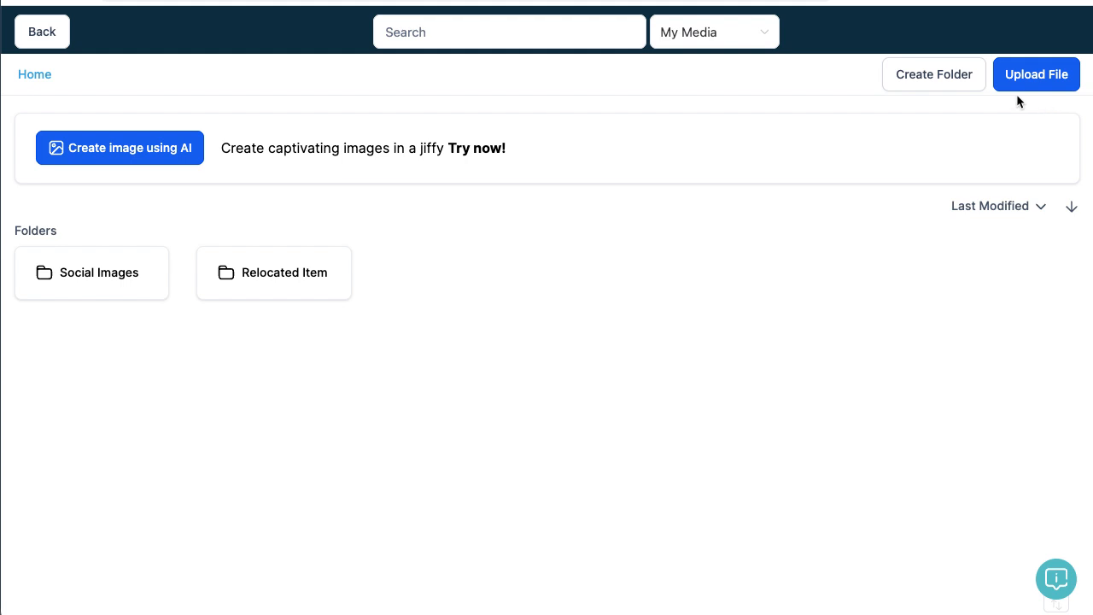
left_click(1054, 80)
left_click(34, 69)
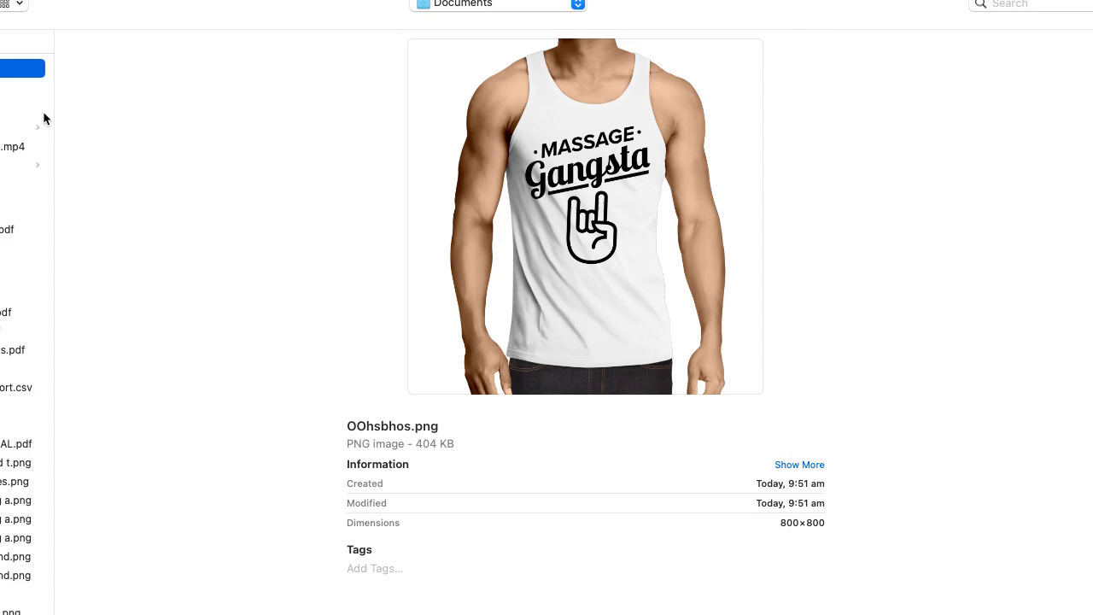
key("Return")
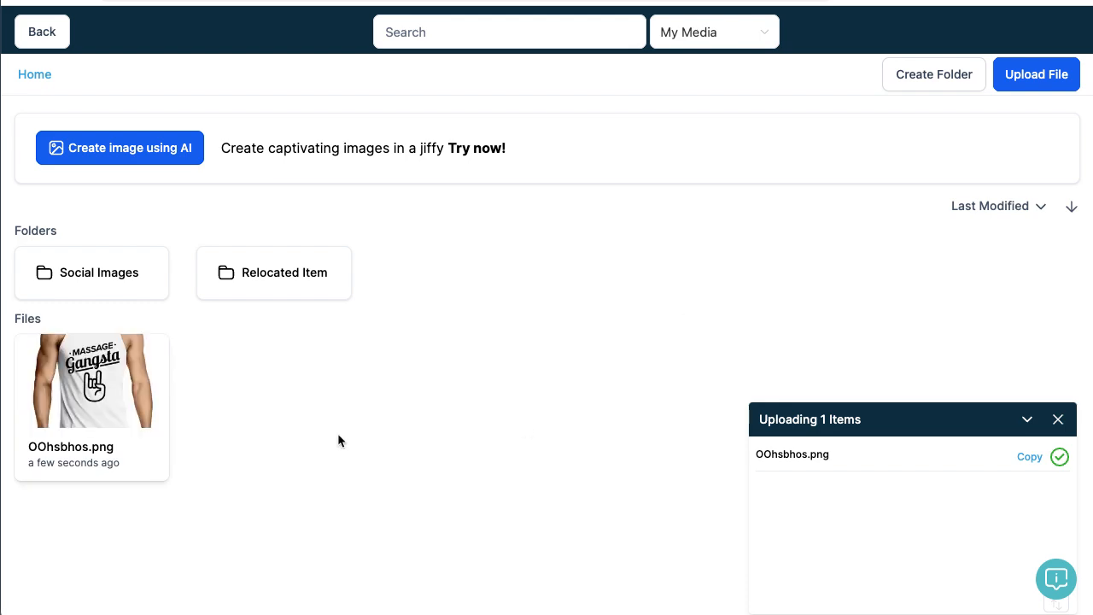
left_click(101, 391)
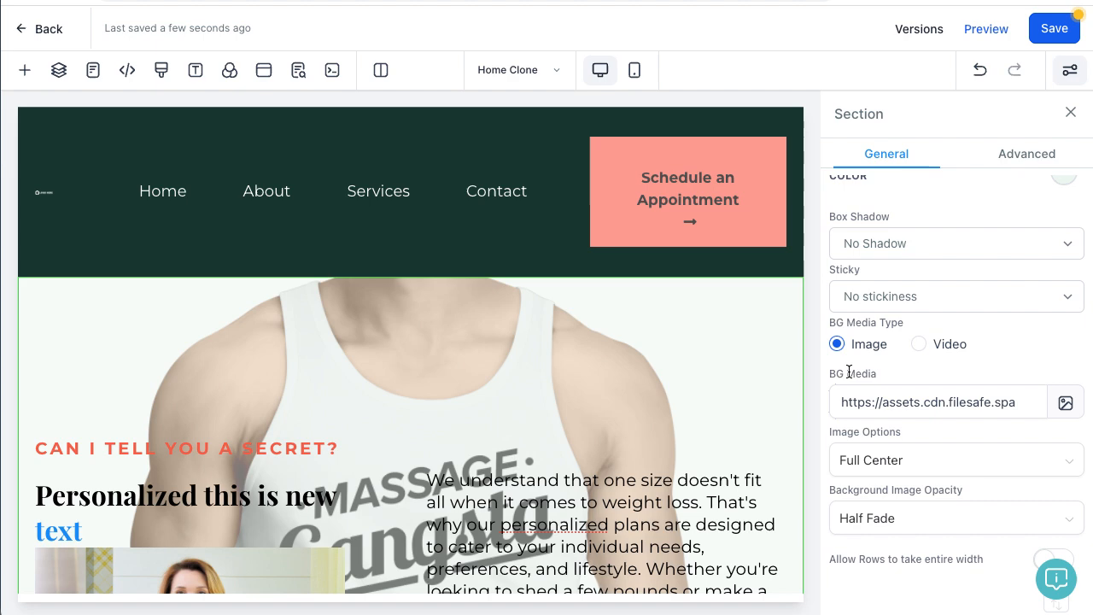
scroll(531, 370, "down", 3)
scroll(531, 370, "up", 3)
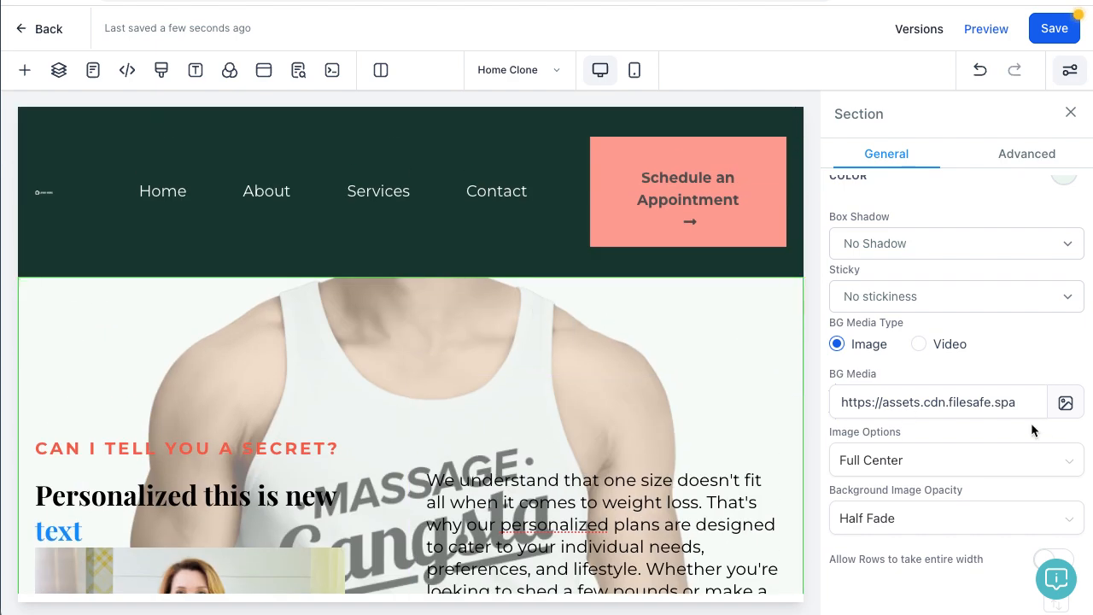
Step: Clear the BG Media URL field so the hero has no background image
left_click(1066, 403)
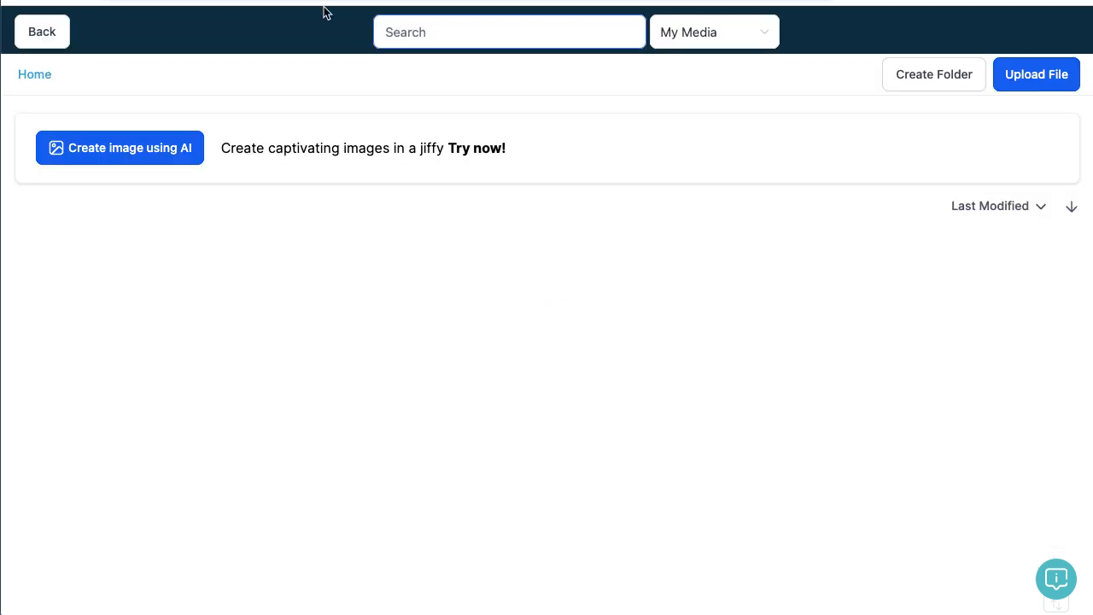
left_click(33, 40)
left_click(918, 402)
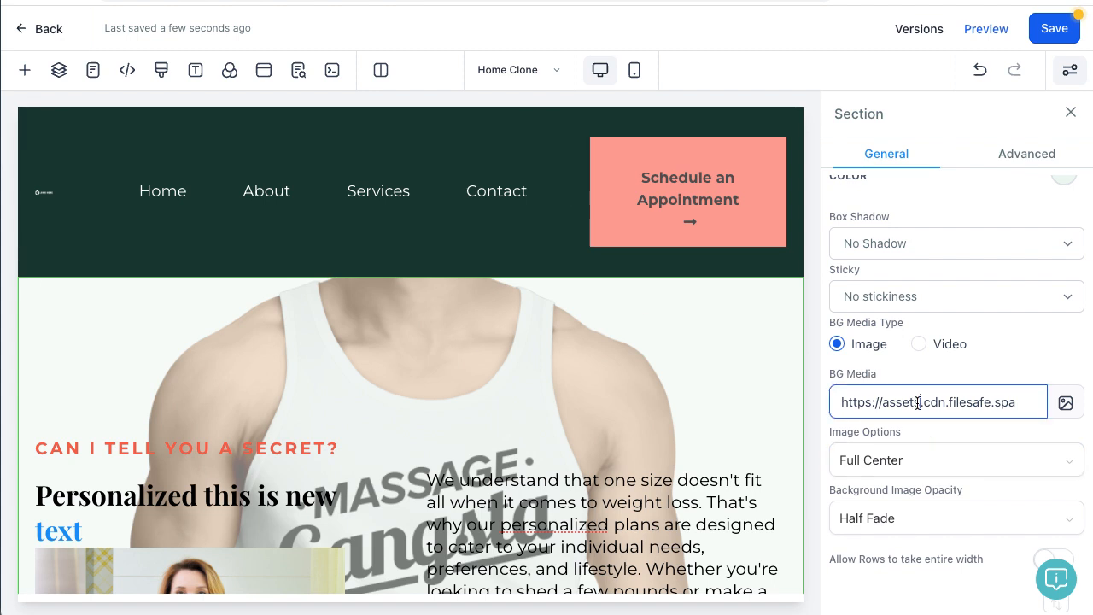
key("ctrl+a")
key("BackSpace")
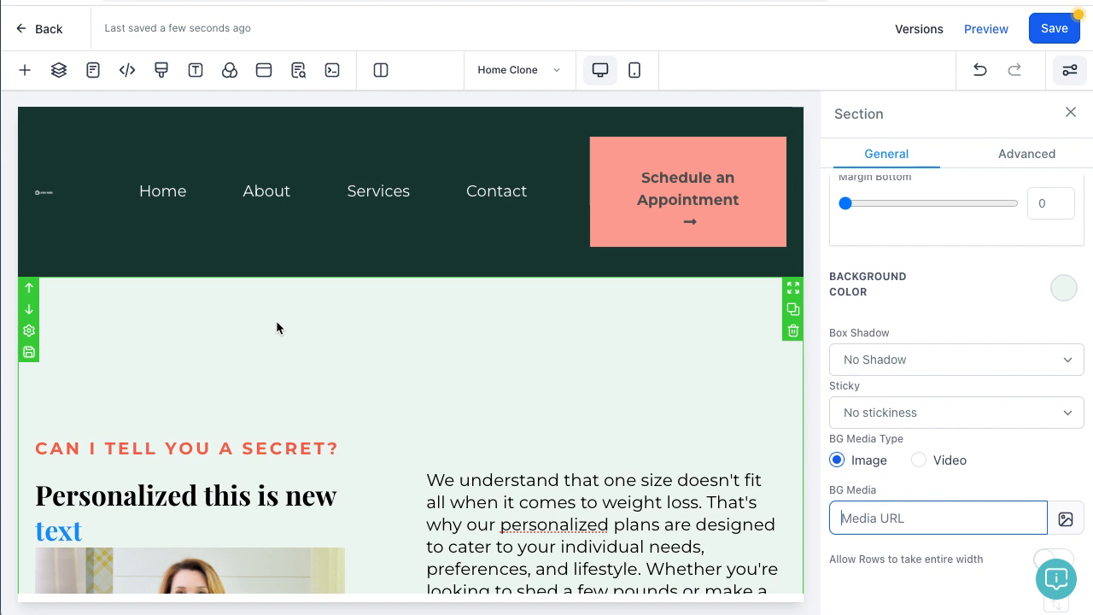
Step: Set the hero section's background colour to the white swatch
scroll(1033, 306, "up", 1)
left_click(1065, 300)
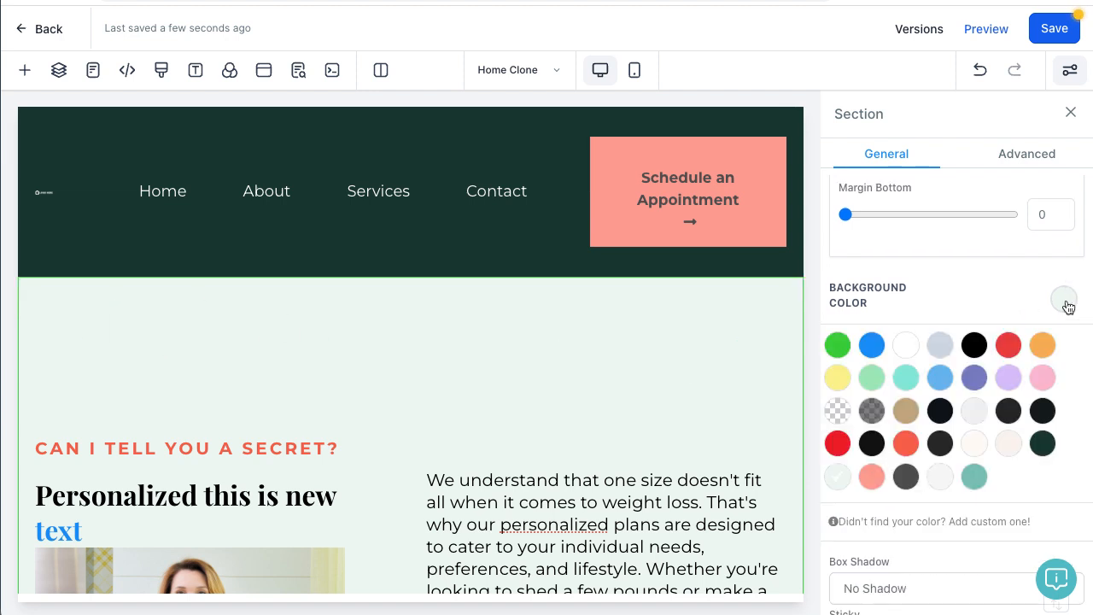
left_click(907, 350)
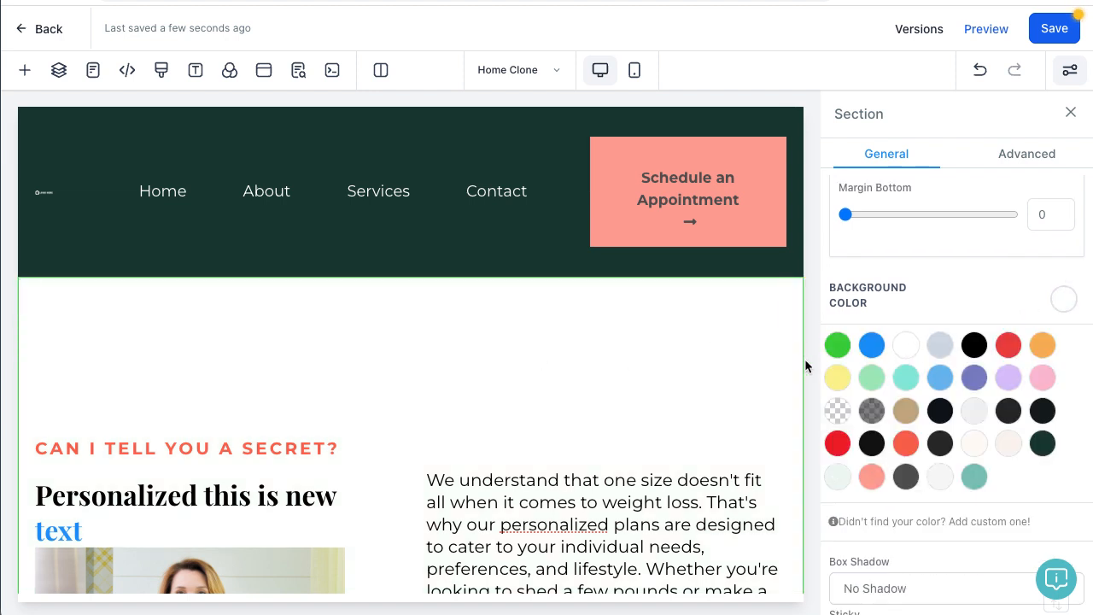
Step: Close the Section panel, review the page, and save the home page changes
left_click(1070, 113)
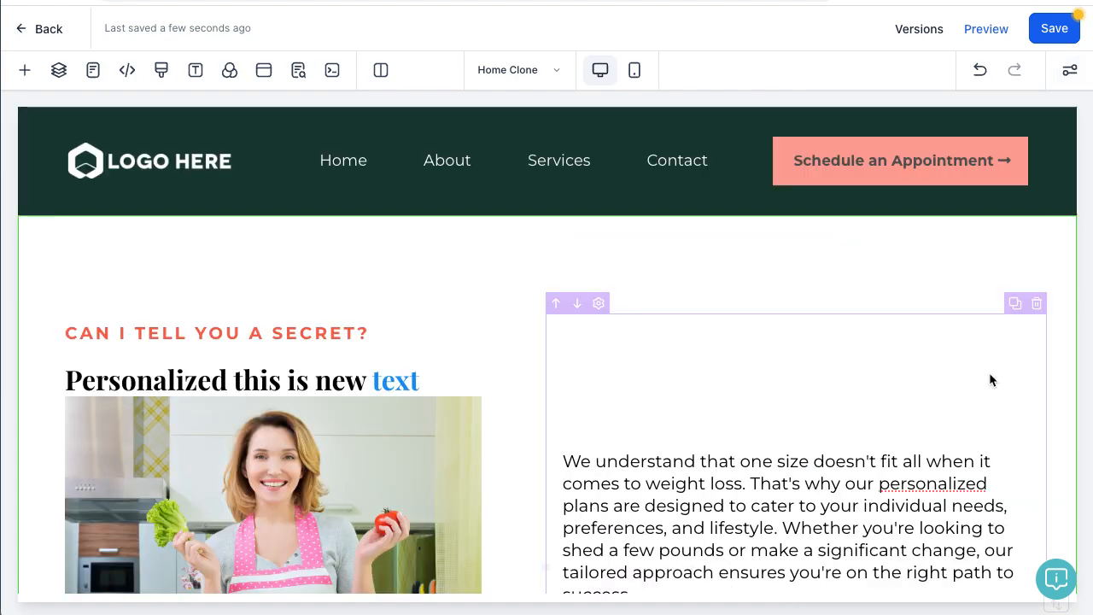
scroll(633, 326, "down", 7)
scroll(633, 330, "up", 6)
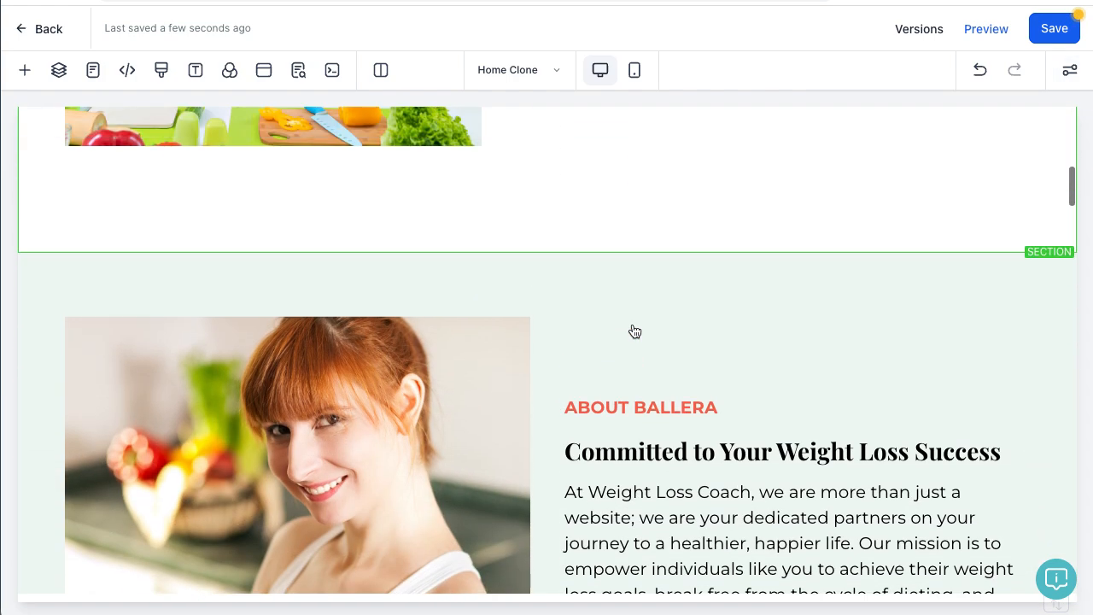
scroll(634, 330, "up", 3)
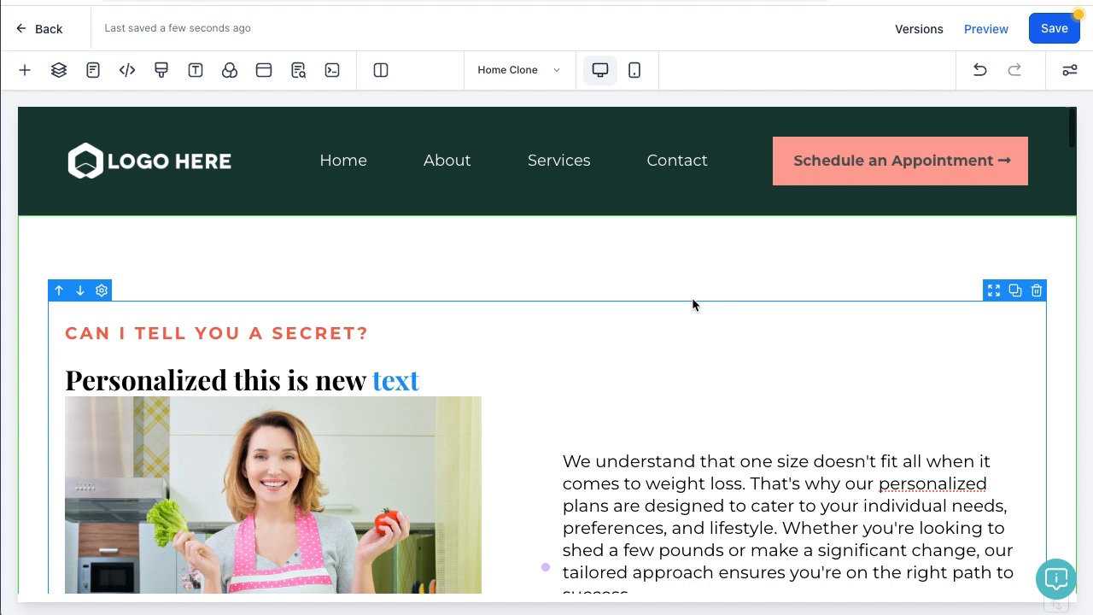
left_click(1049, 28)
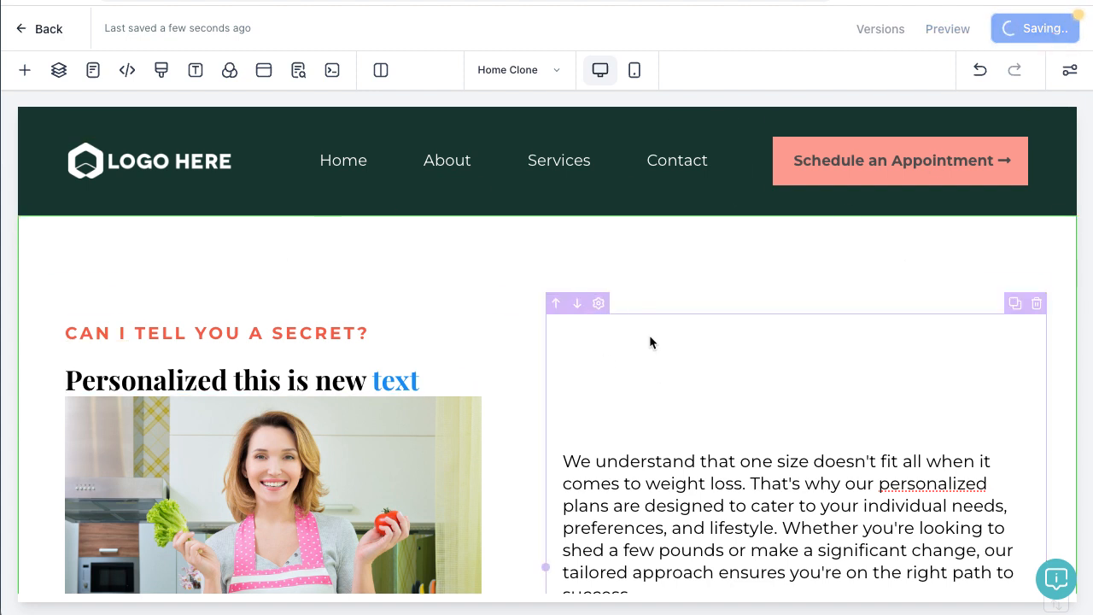
Step: Check the Pages list, then leave the editor for the website's pages overview
left_click(559, 72)
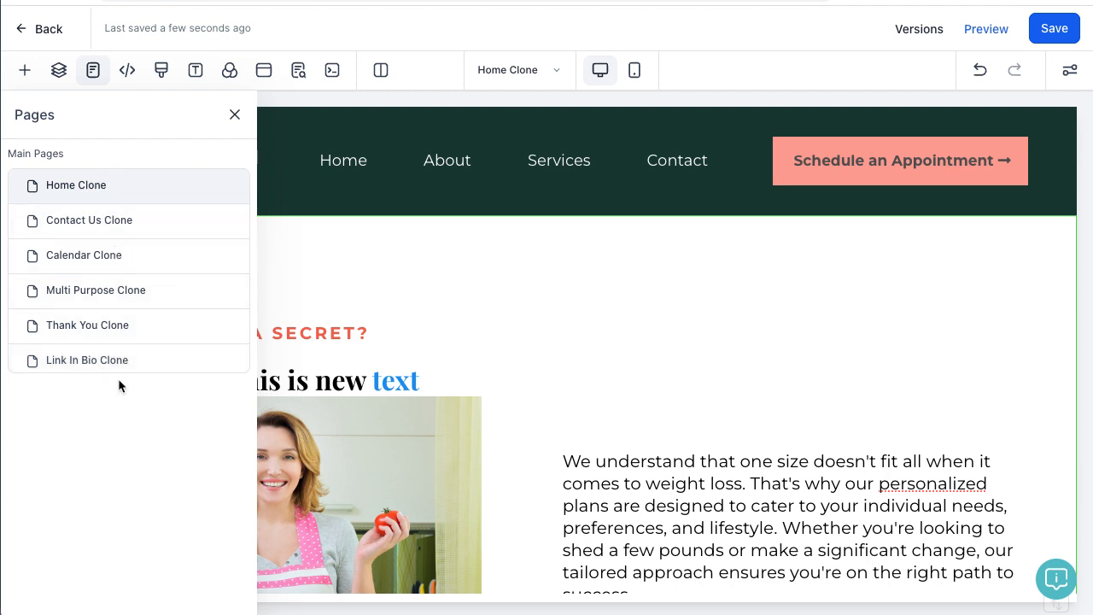
left_click(234, 115)
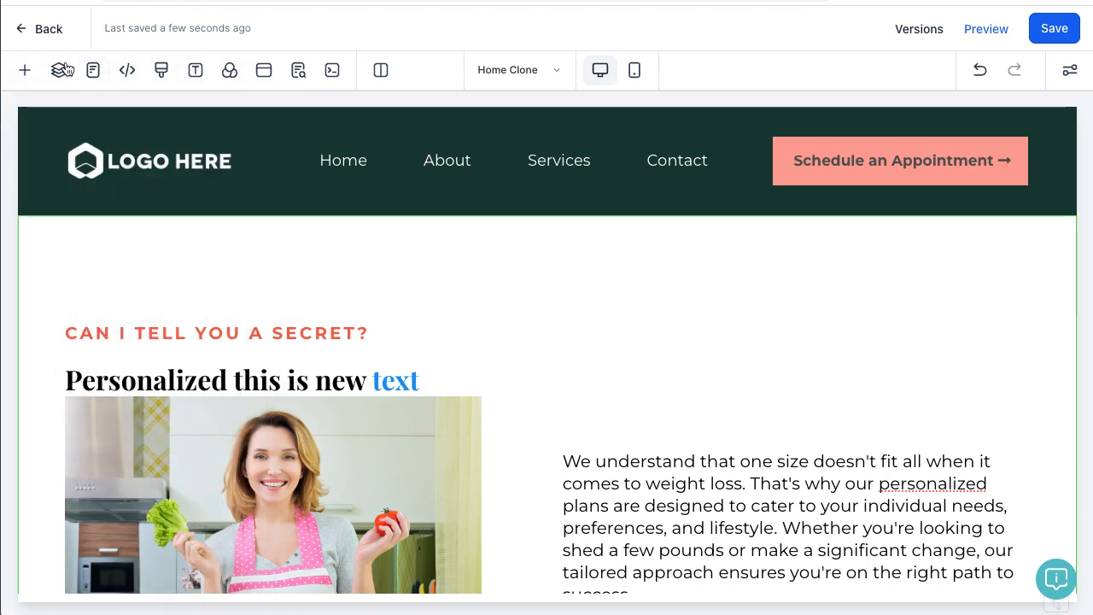
left_click(38, 31)
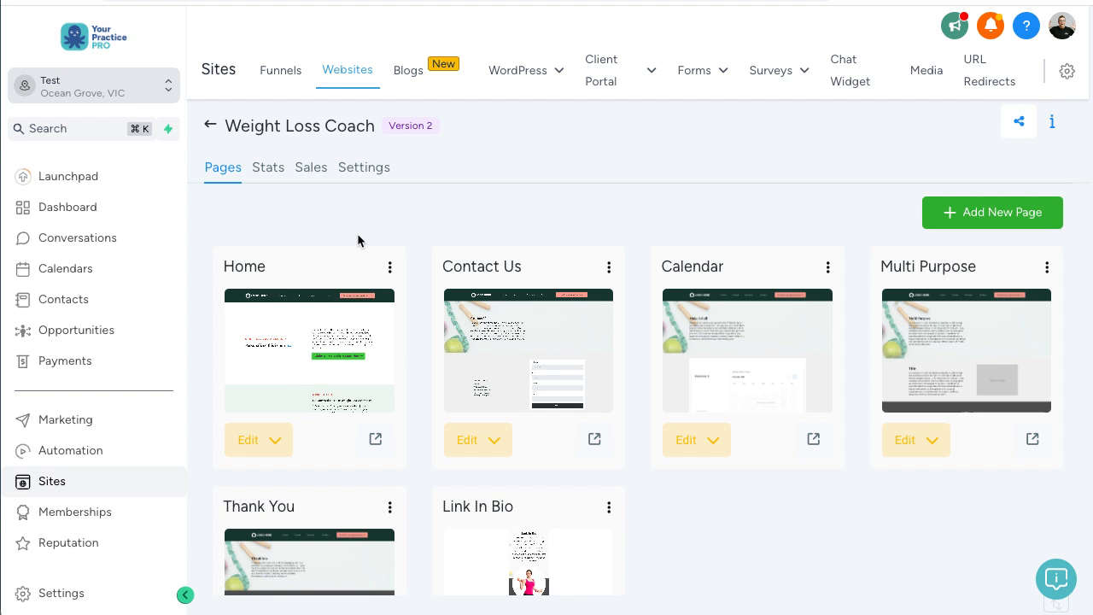
scroll(345, 287, "down", 3)
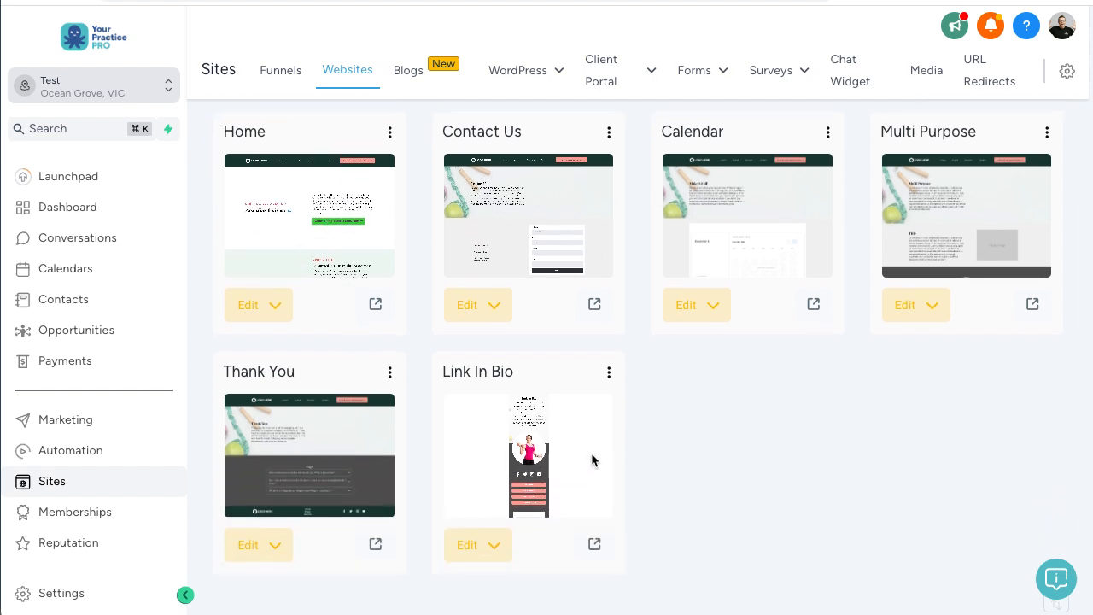
scroll(653, 463, "up", 3)
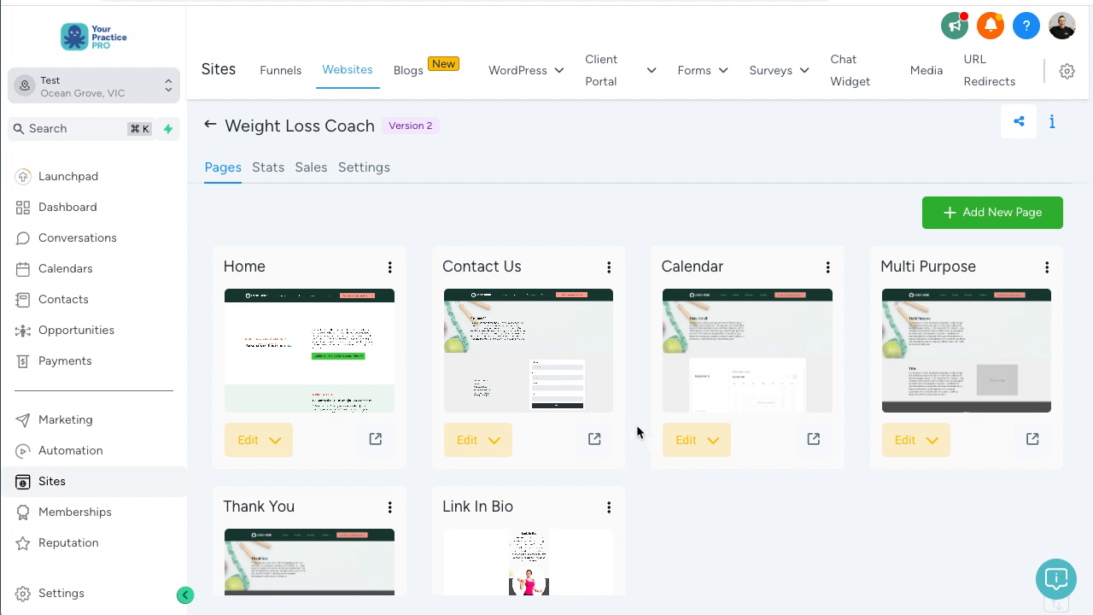
scroll(636, 425, "down", 3)
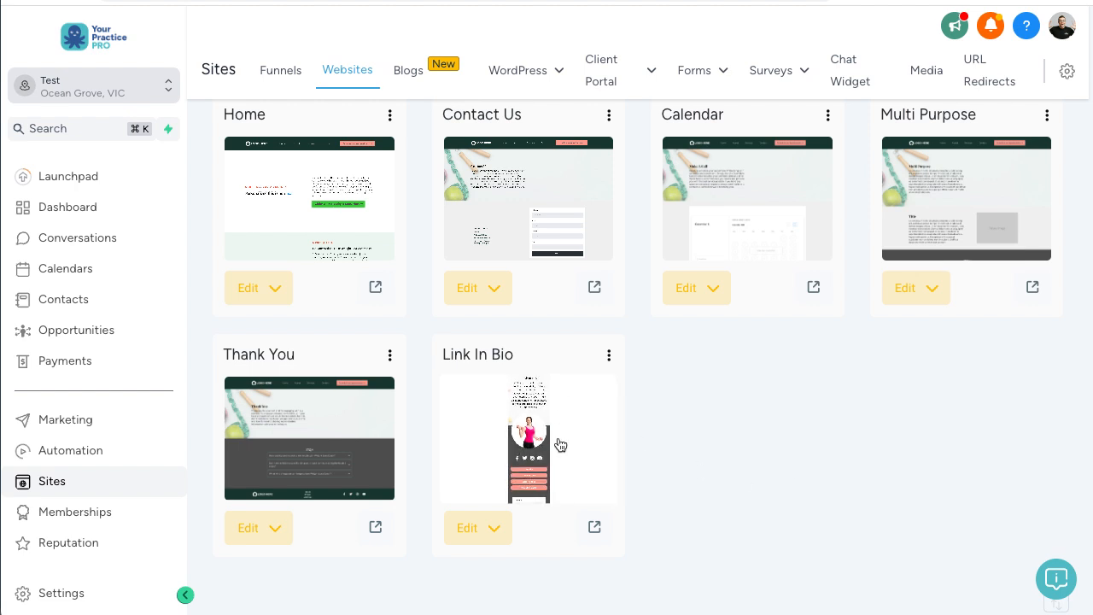
scroll(572, 445, "up", 3)
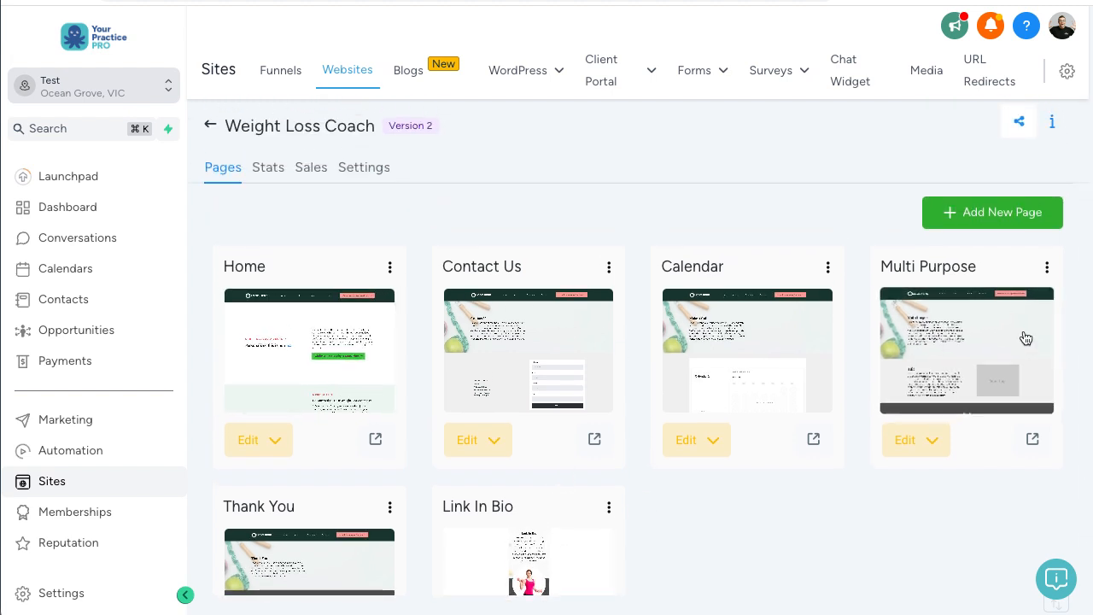
Step: Open the Contact Us page editor, return to the overview, and show the website's settings
left_click(582, 333)
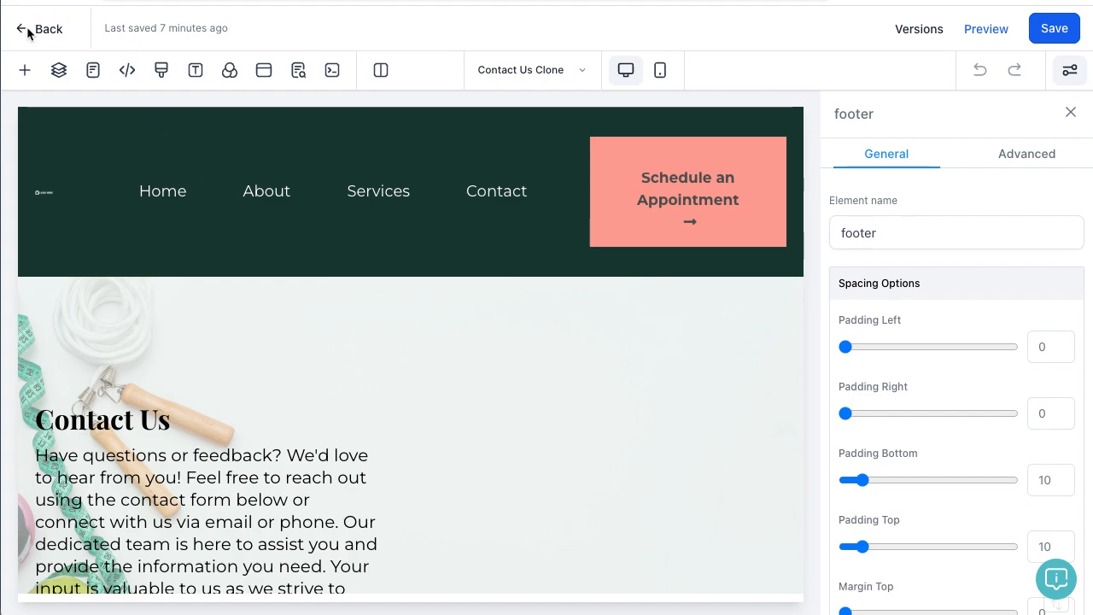
left_click(31, 30)
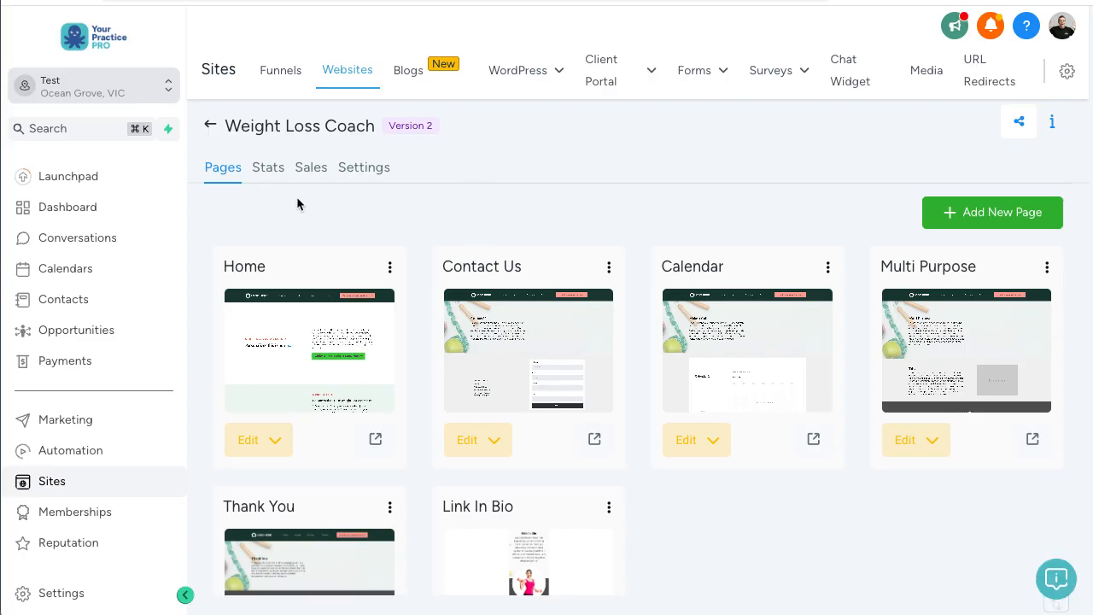
scroll(462, 196, "down", 1)
scroll(467, 195, "up", 1)
left_click(364, 167)
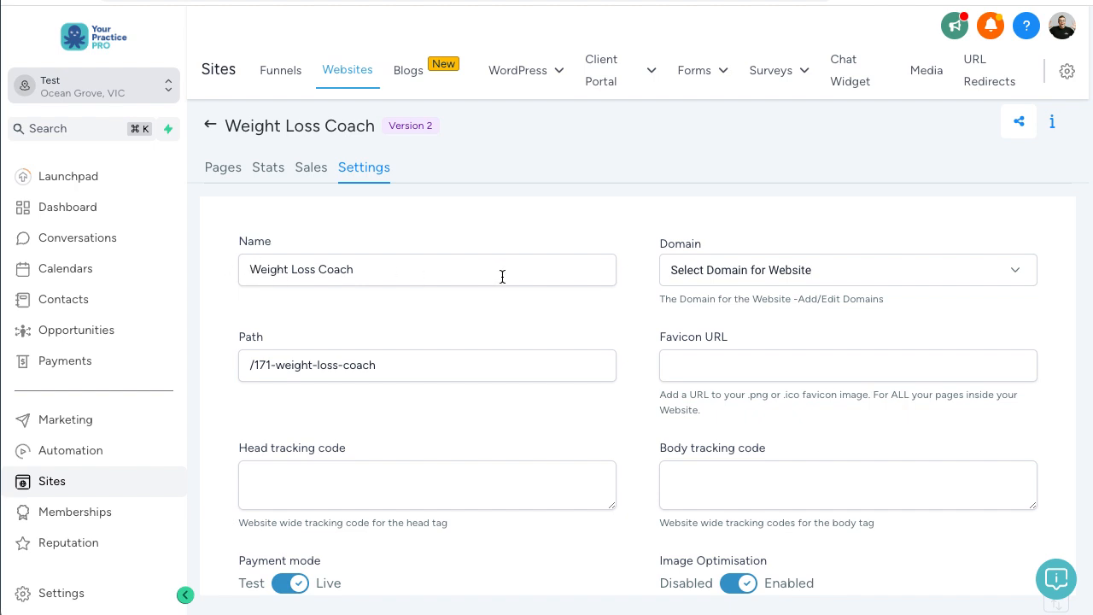
Step: Confirm the Weight Loss Coach Domain dropdown is empty, then look over the tracking code fields
left_click(825, 280)
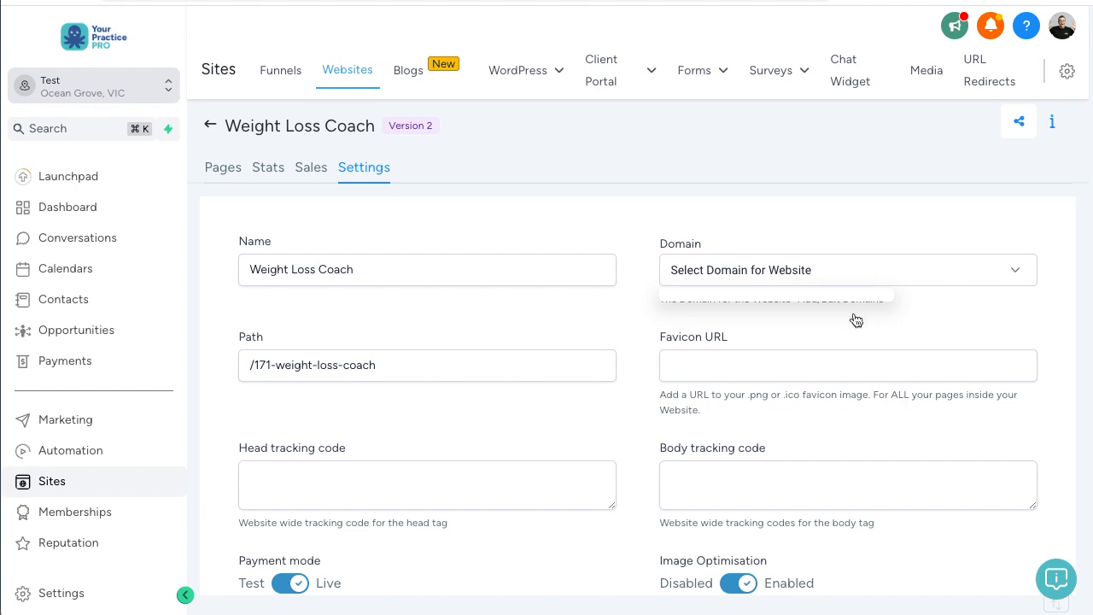
left_click(795, 233)
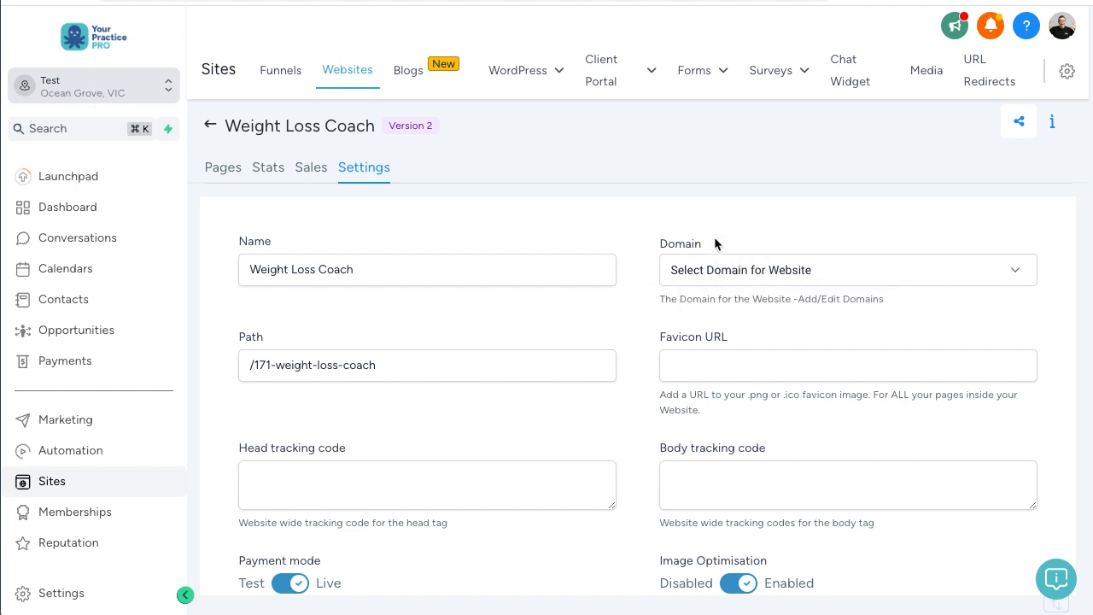
scroll(584, 334, "down", 1)
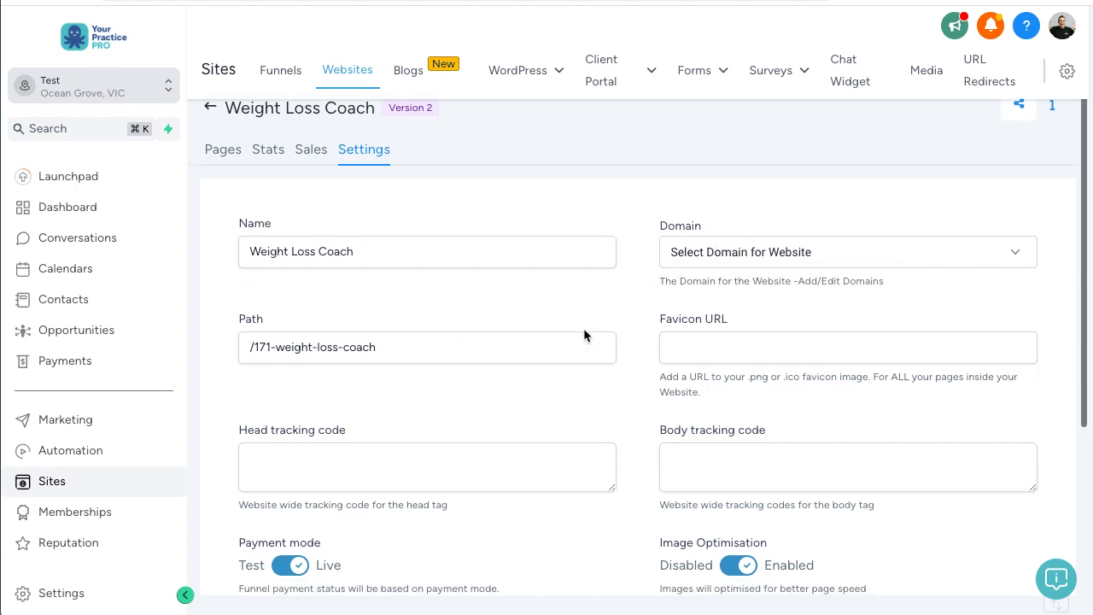
scroll(583, 335, "down", 3)
left_click(309, 306)
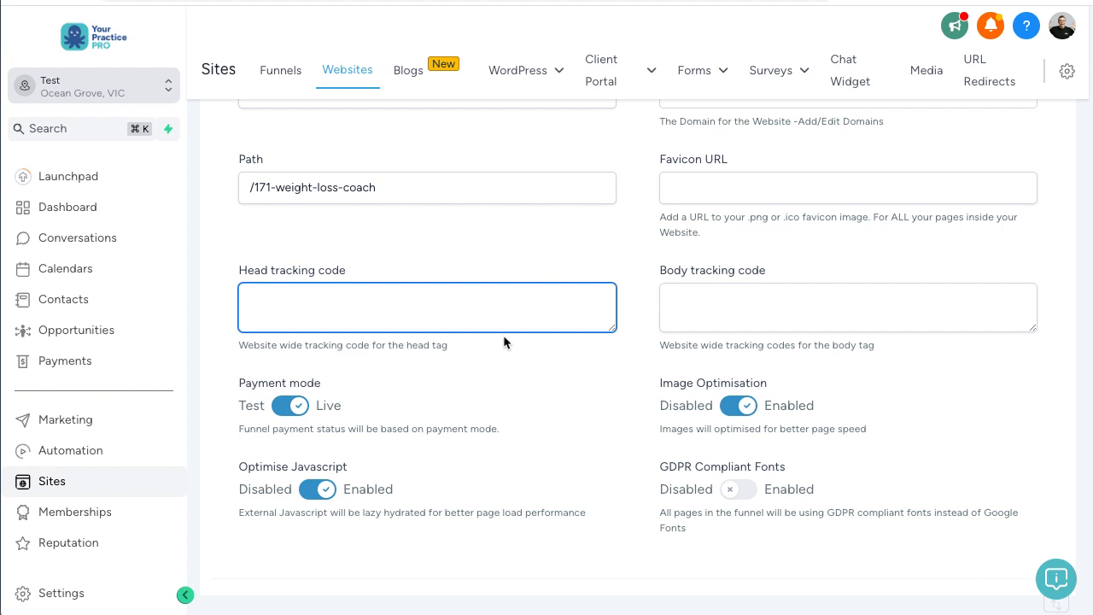
scroll(509, 345, "up", 3)
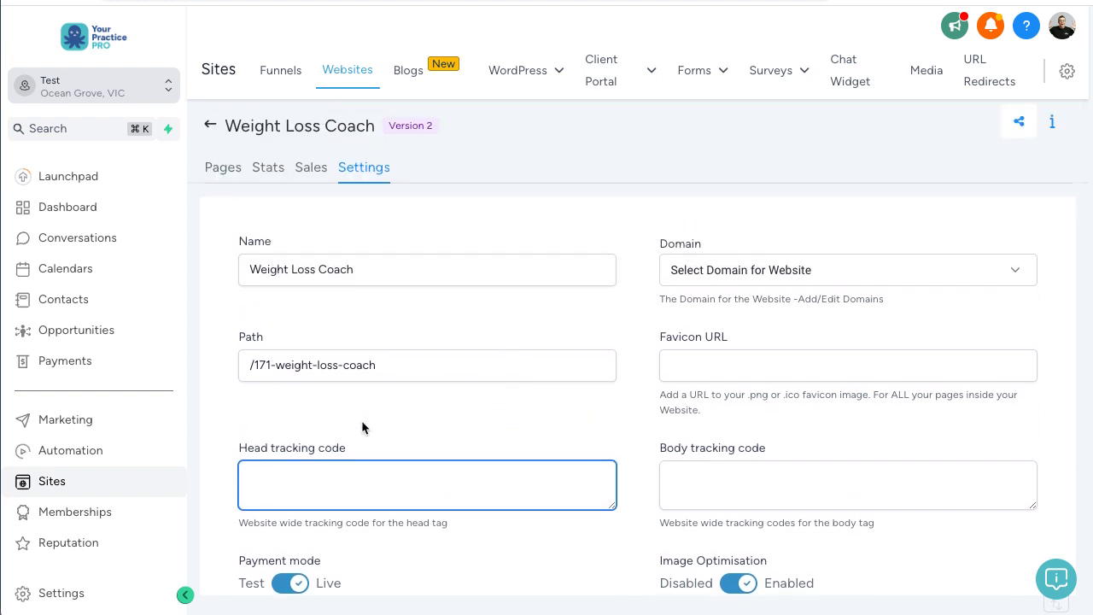
scroll(145, 456, "down", 3)
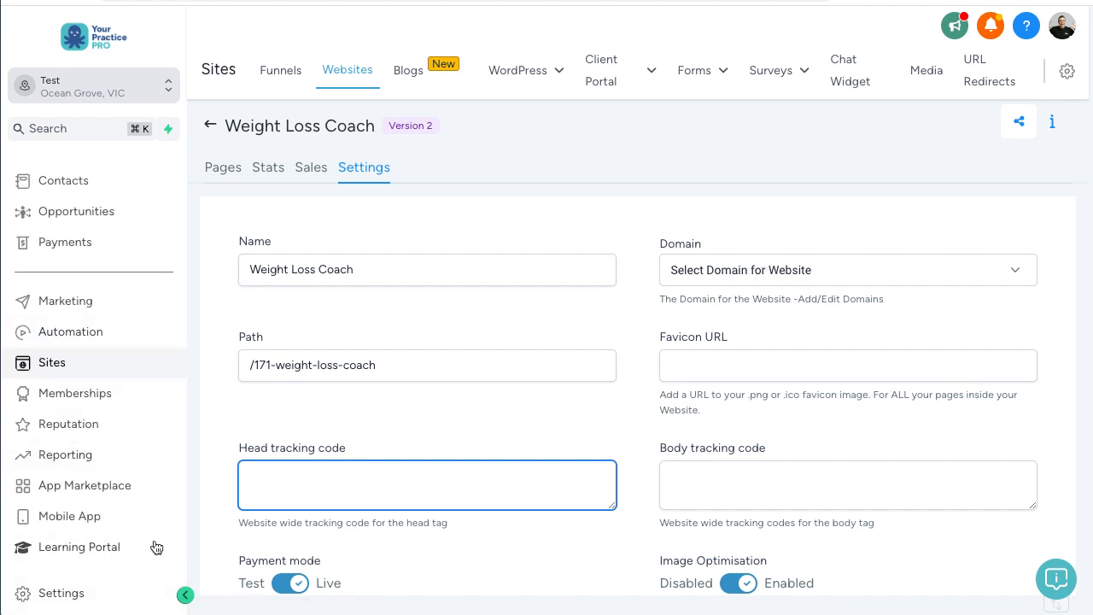
Step: Go to account Settings > Domains, click Add Domain, and focus the Domain URL field
left_click(71, 598)
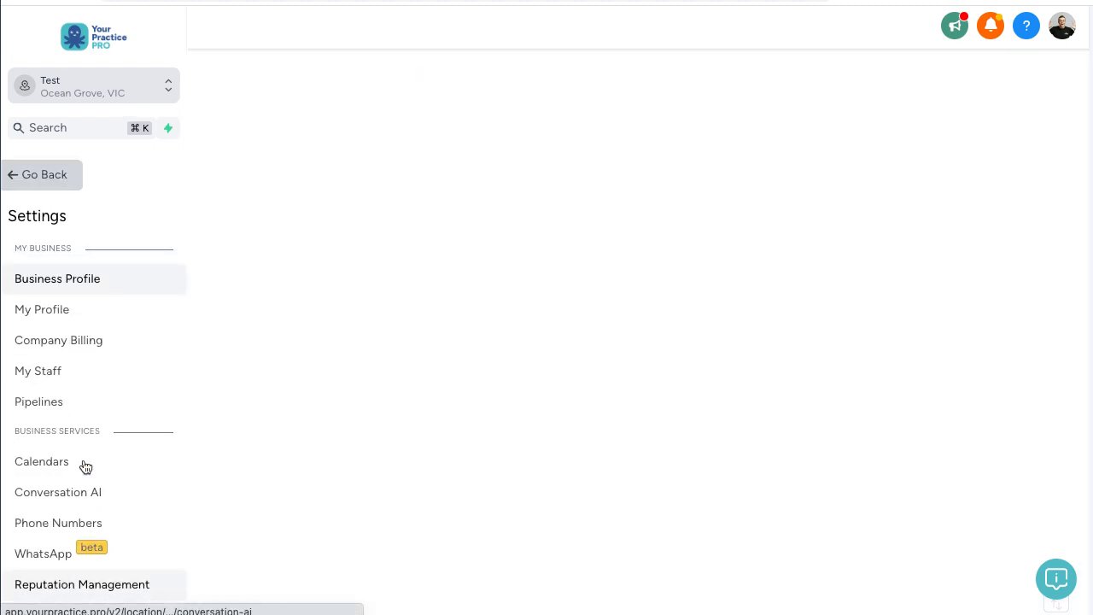
scroll(126, 329, "down", 1)
scroll(128, 328, "down", 3)
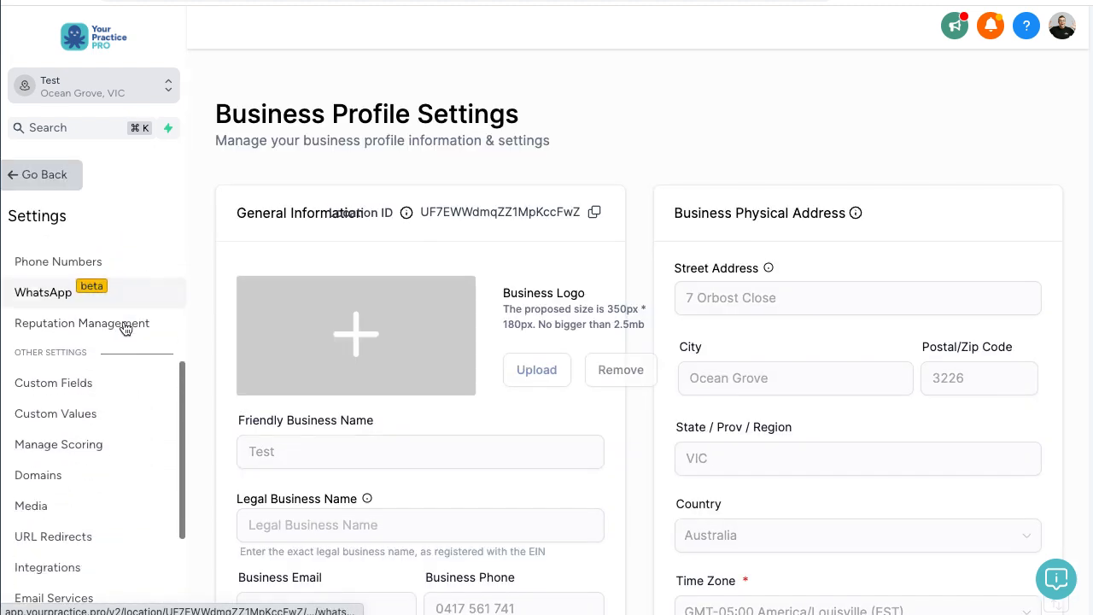
left_click(46, 399)
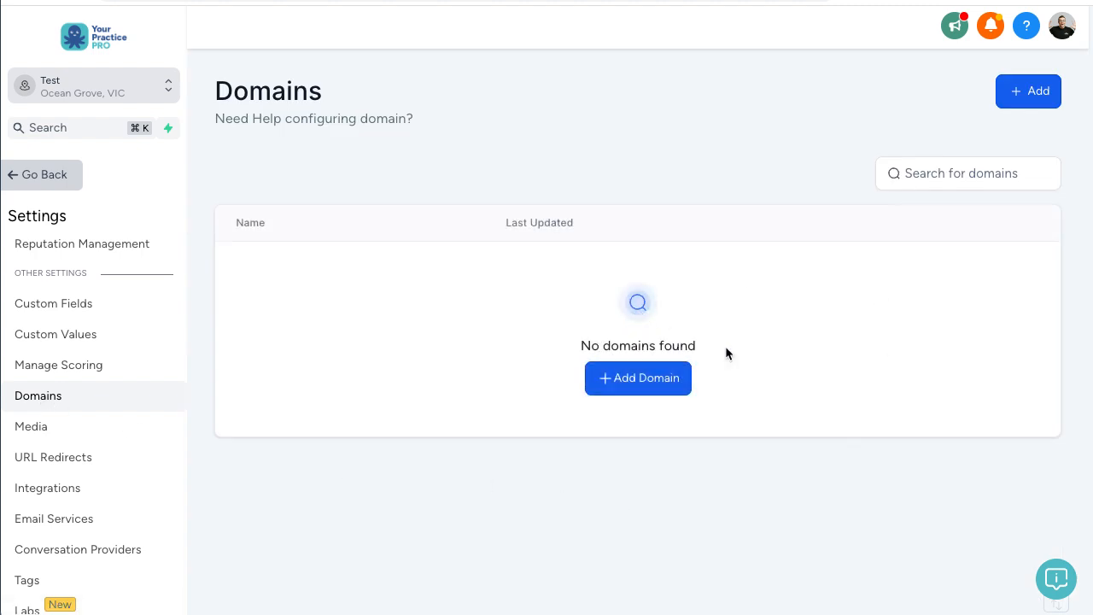
left_click(638, 379)
left_click(429, 334)
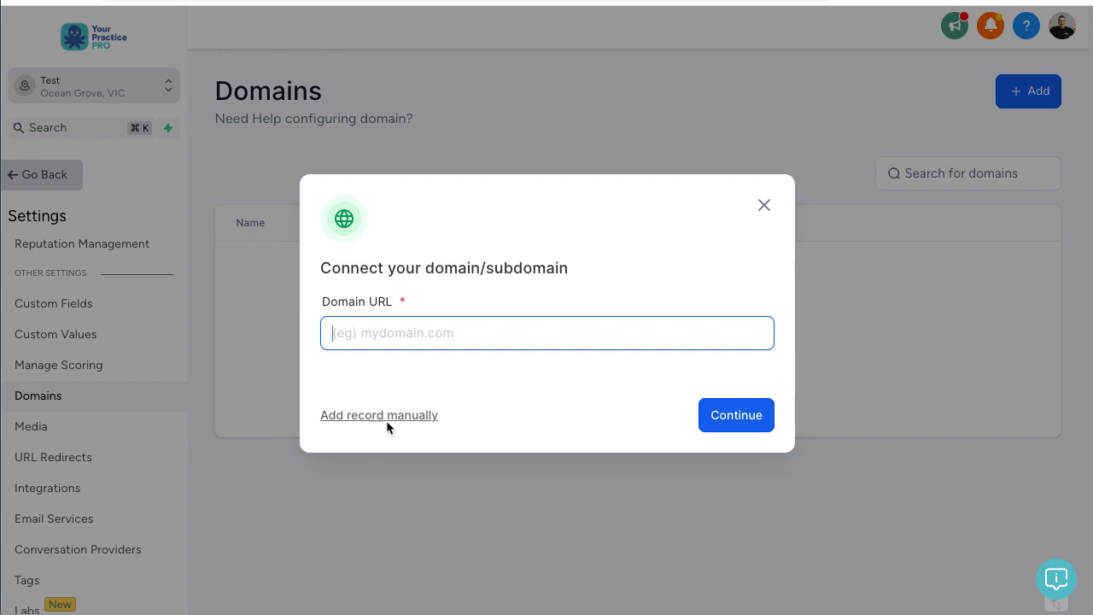
Step: Enter test.healthleaderco.com as the Domain URL
left_click(551, 373)
left_click(483, 331)
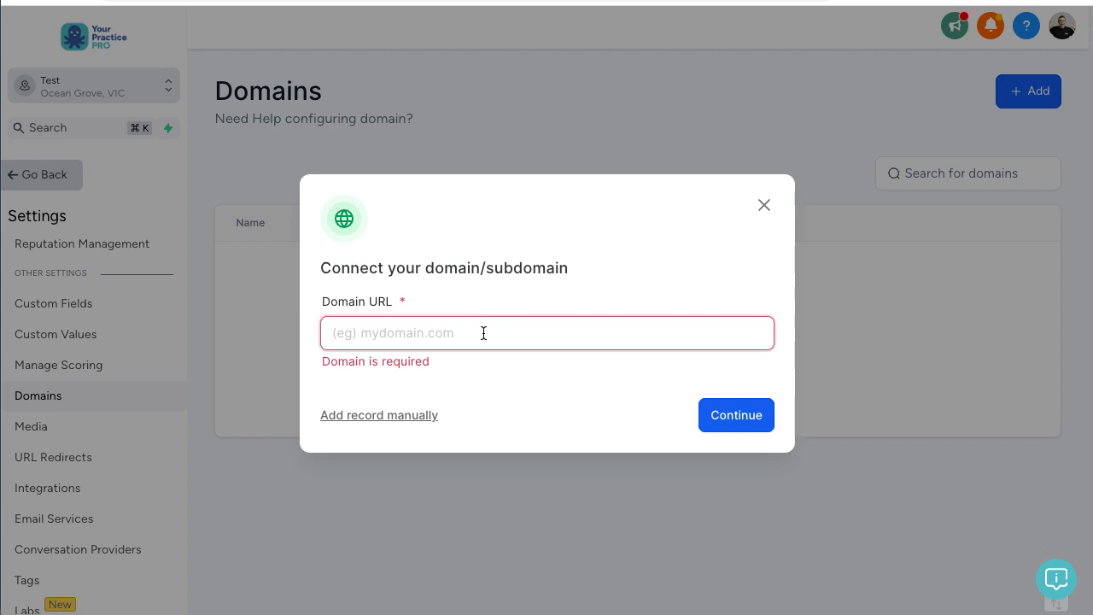
type("health")
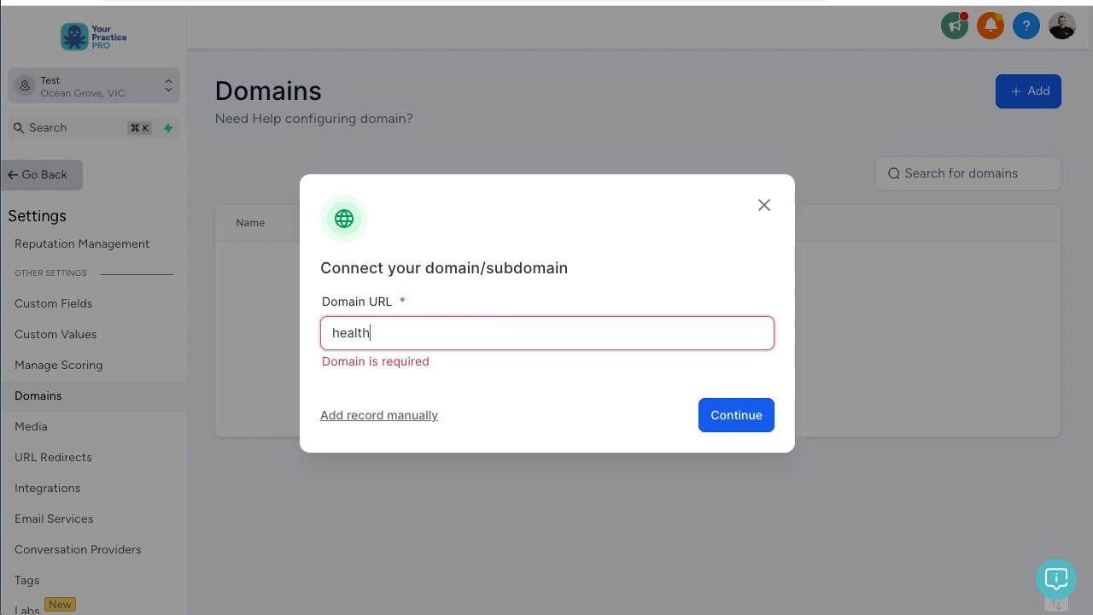
type("leaderco.com")
left_click(337, 374)
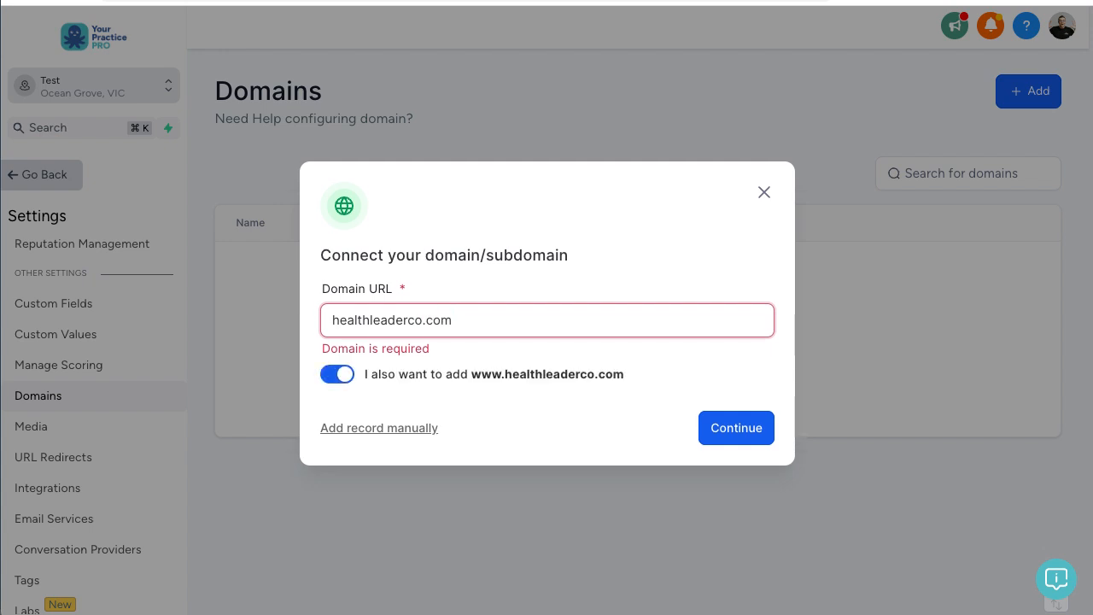
type("go.")
key("shift+Left")
key("shift+Left")
type("test")
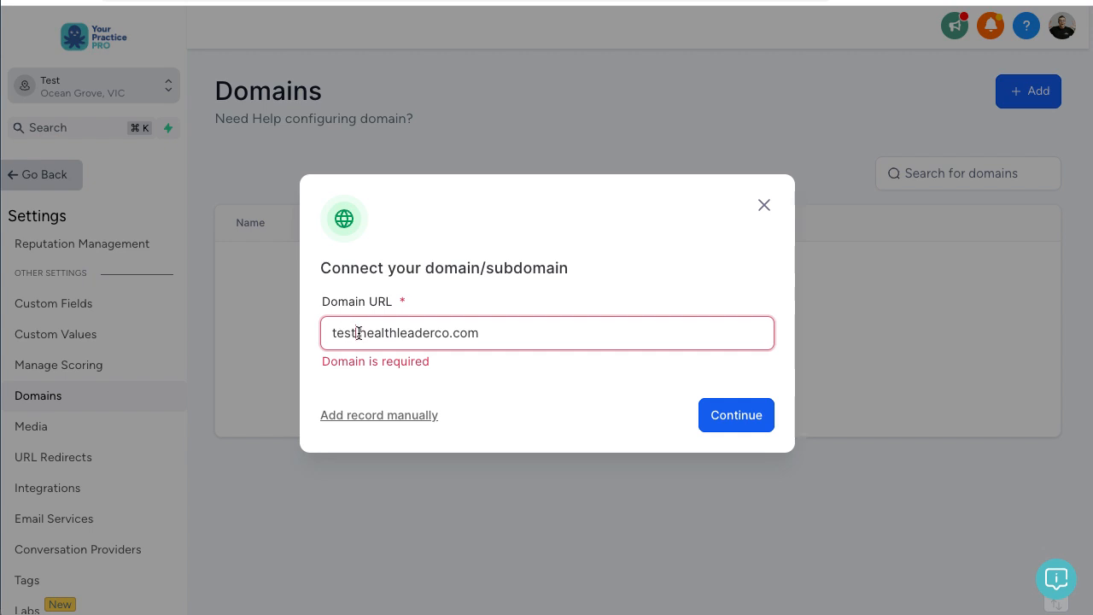
Step: Submit the subdomain and choose Authorize domain on the Cloudflare provider screen
left_click_drag(358, 333, 522, 337)
left_click(566, 345)
left_click(737, 417)
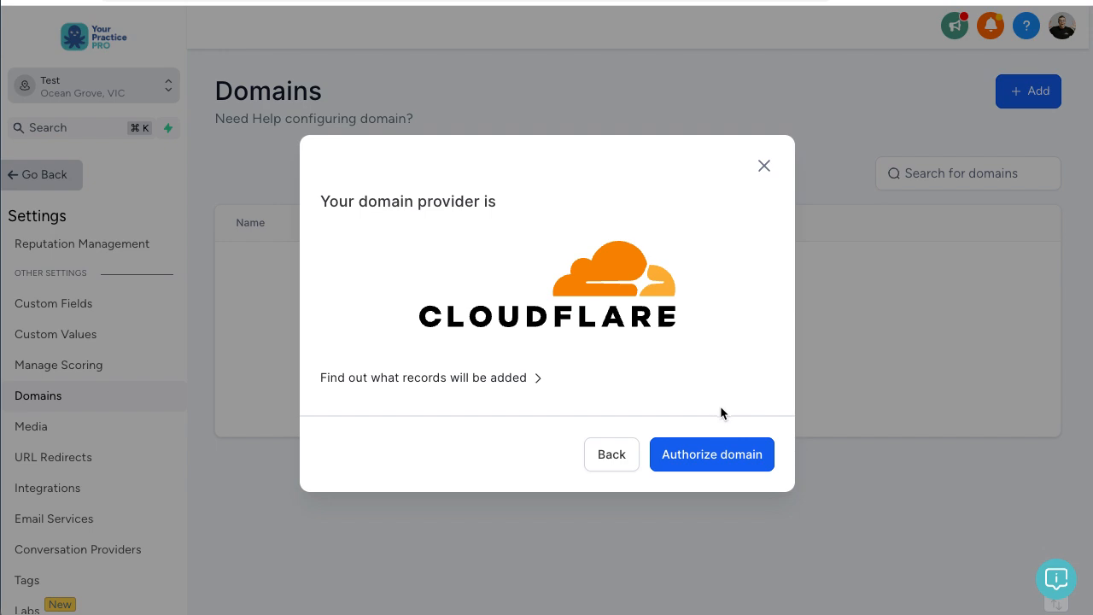
left_click(723, 458)
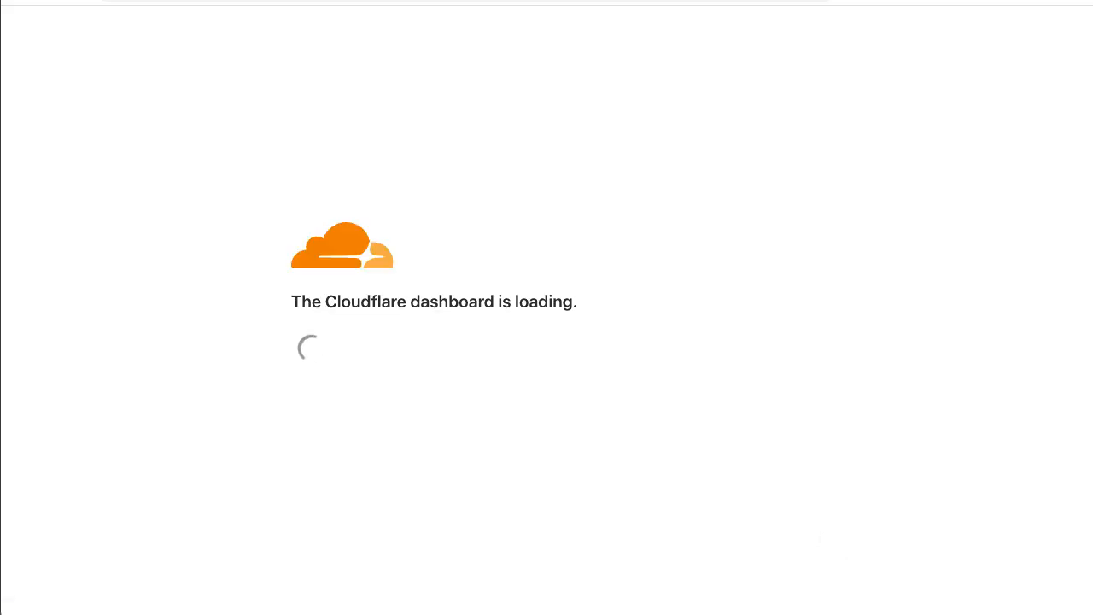
Step: Log in to Cloudflare and authorize the CNAME record test pointing to flash.funnels.msgsndr.com
left_click(390, 339)
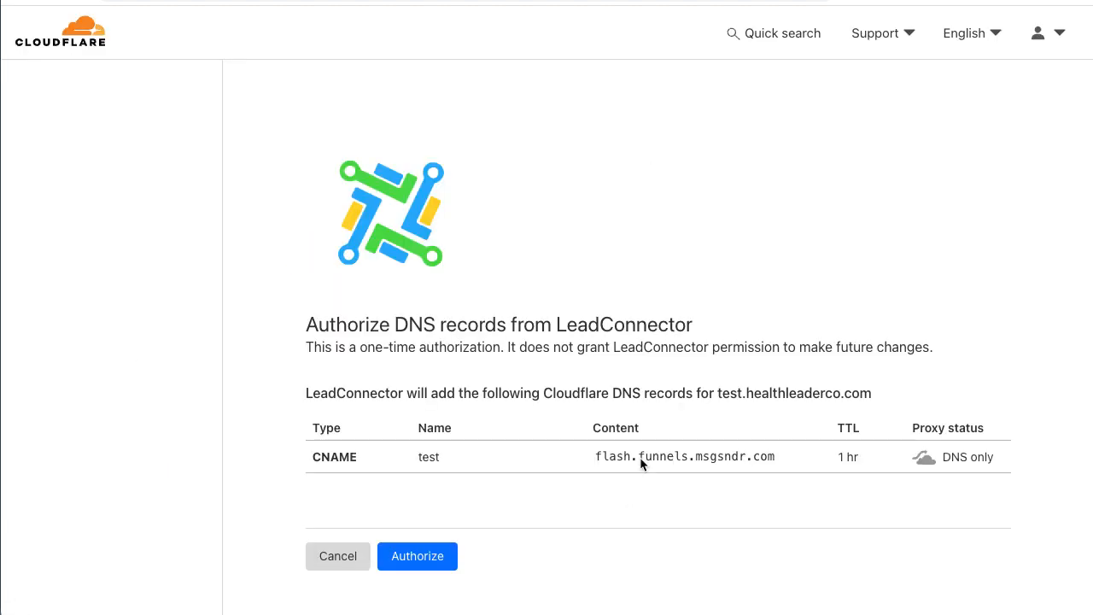
scroll(598, 351, "down", 1)
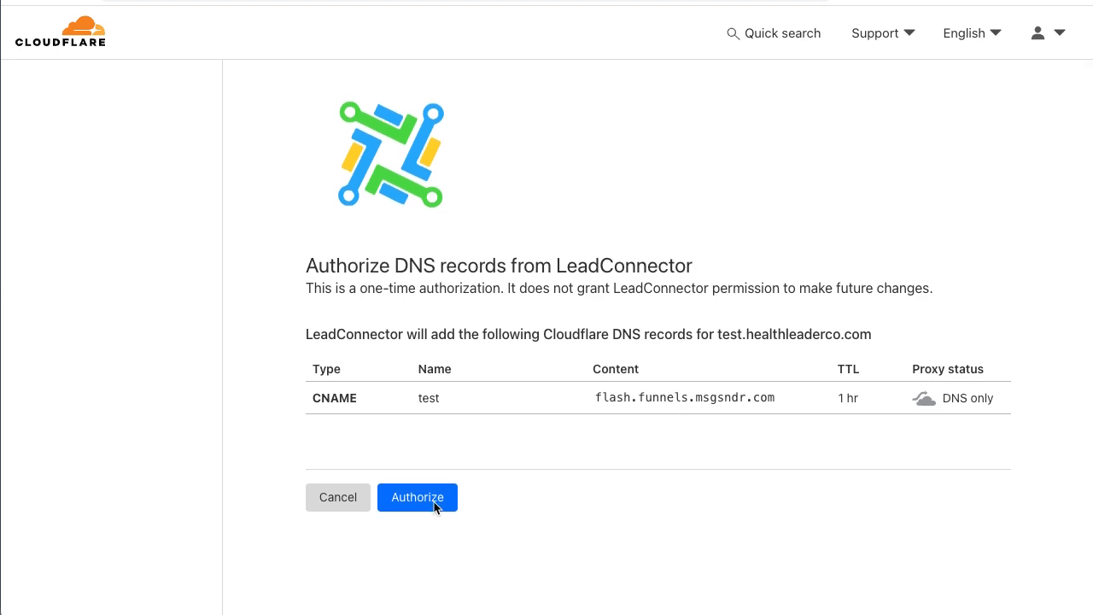
left_click(426, 505)
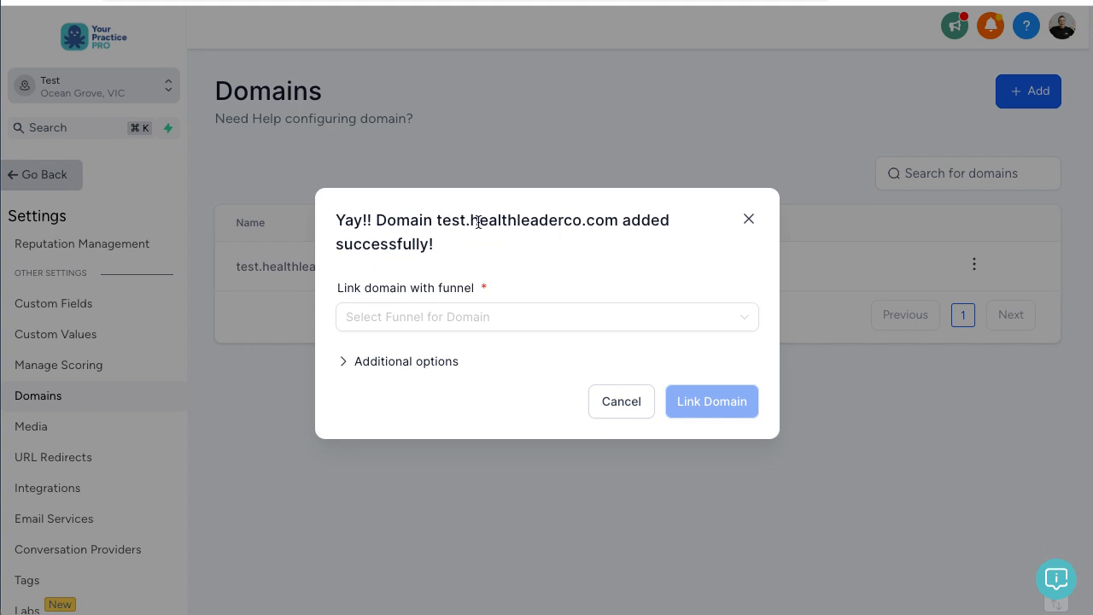
Step: Pick the Weight Loss Coach funnel and Home step, click Link Domain, then go back
left_click_drag(472, 220, 620, 221)
left_click(631, 257)
left_click(448, 317)
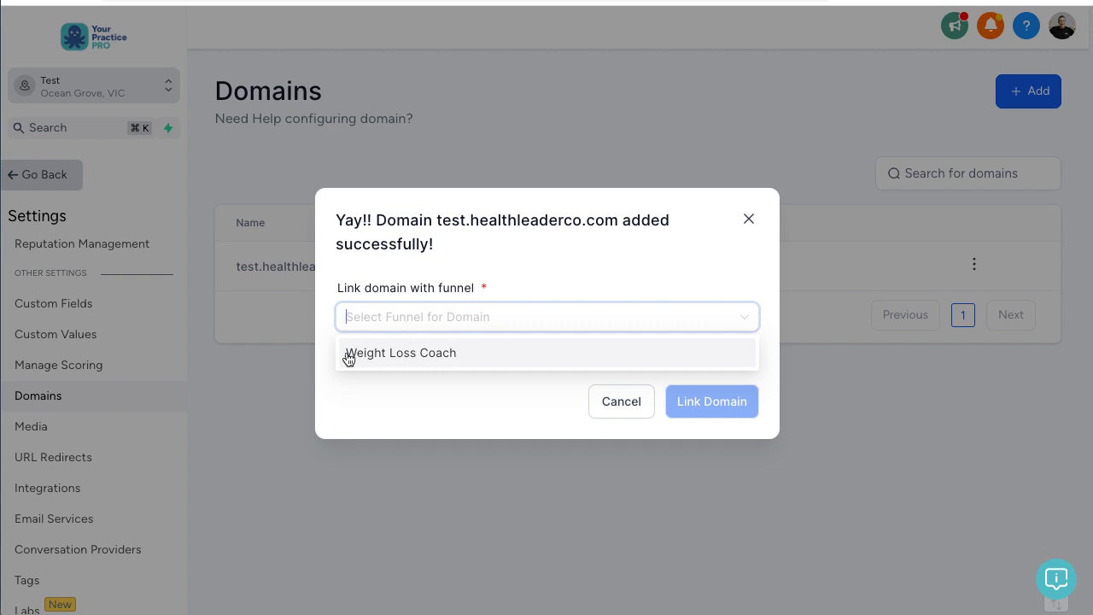
left_click(445, 353)
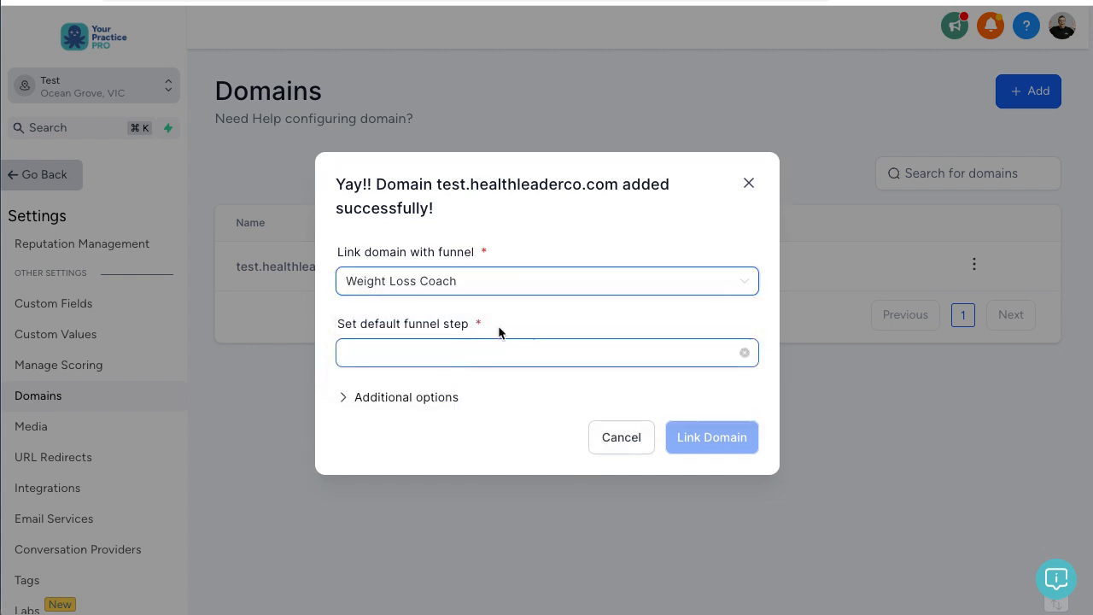
left_click(698, 357)
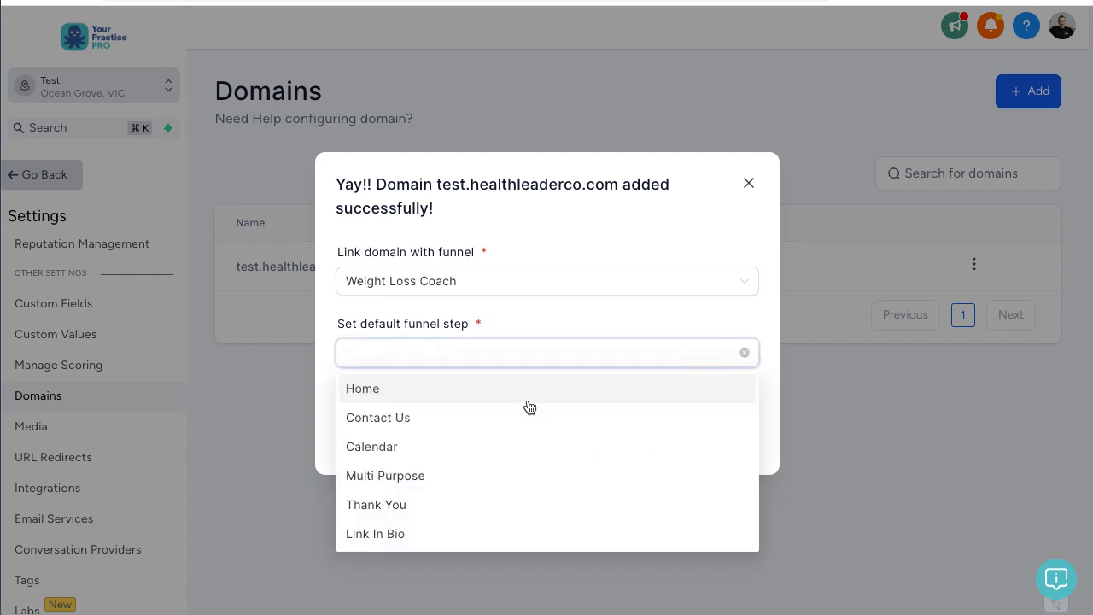
left_click(361, 390)
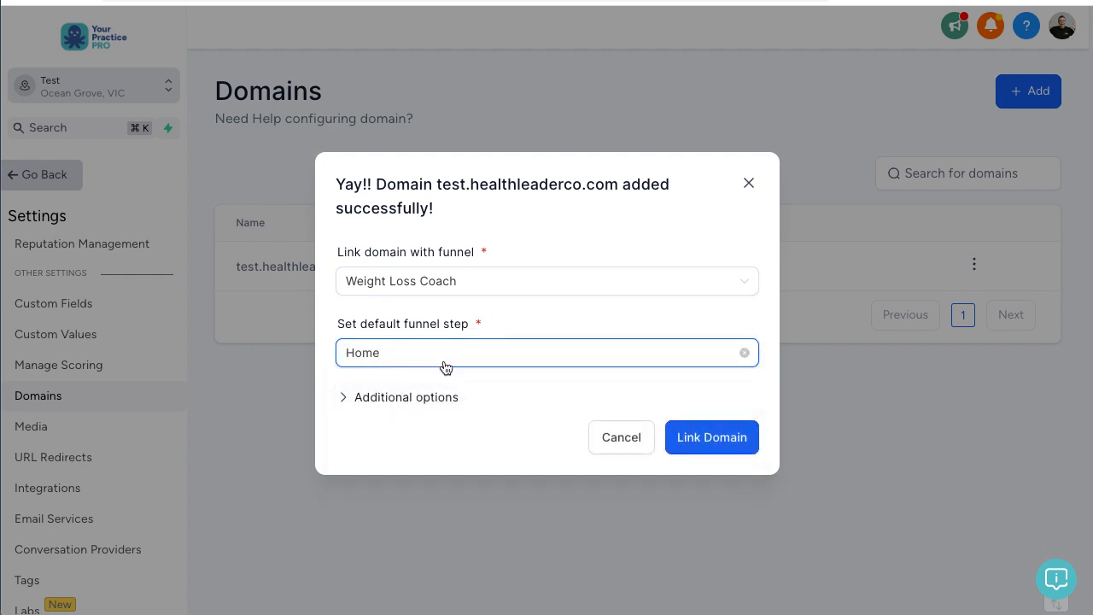
left_click(723, 448)
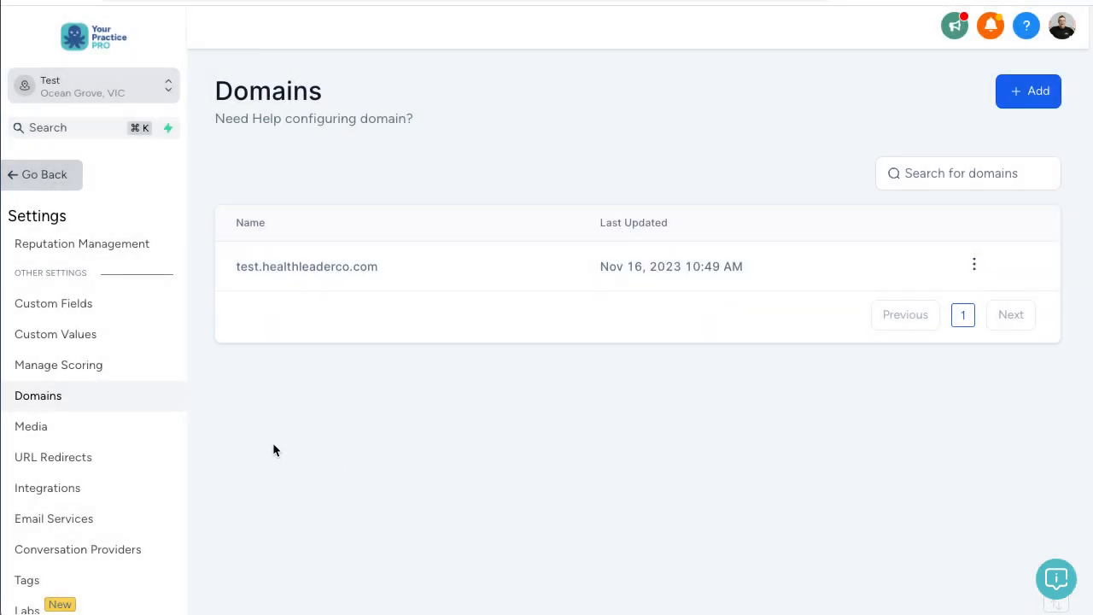
left_click(67, 185)
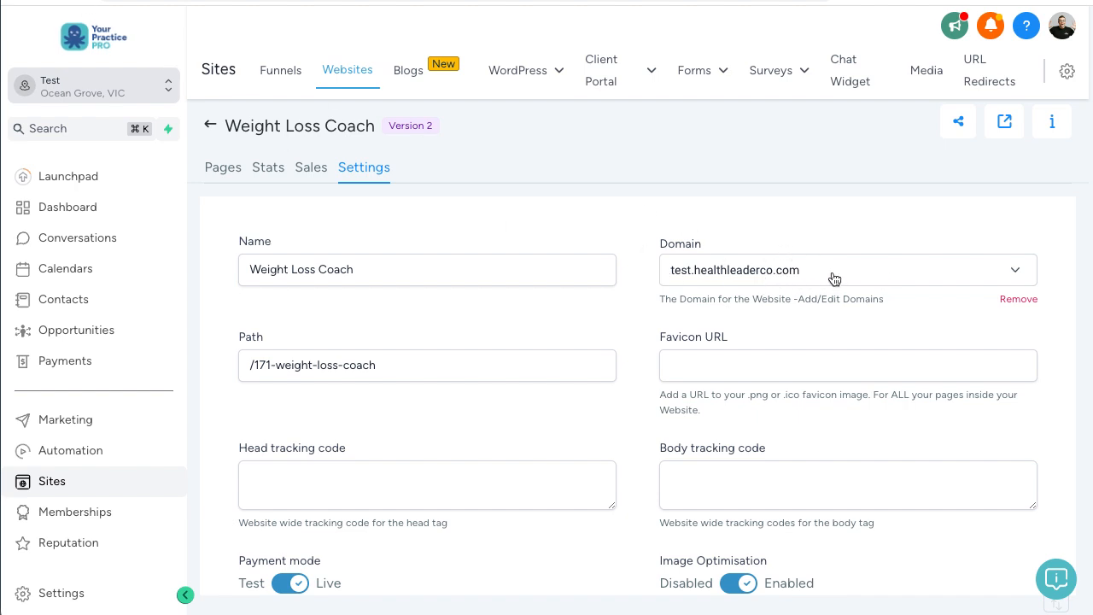
Step: Select test.healthleaderco.com in the website's Domain dropdown and save the settings
left_click(861, 279)
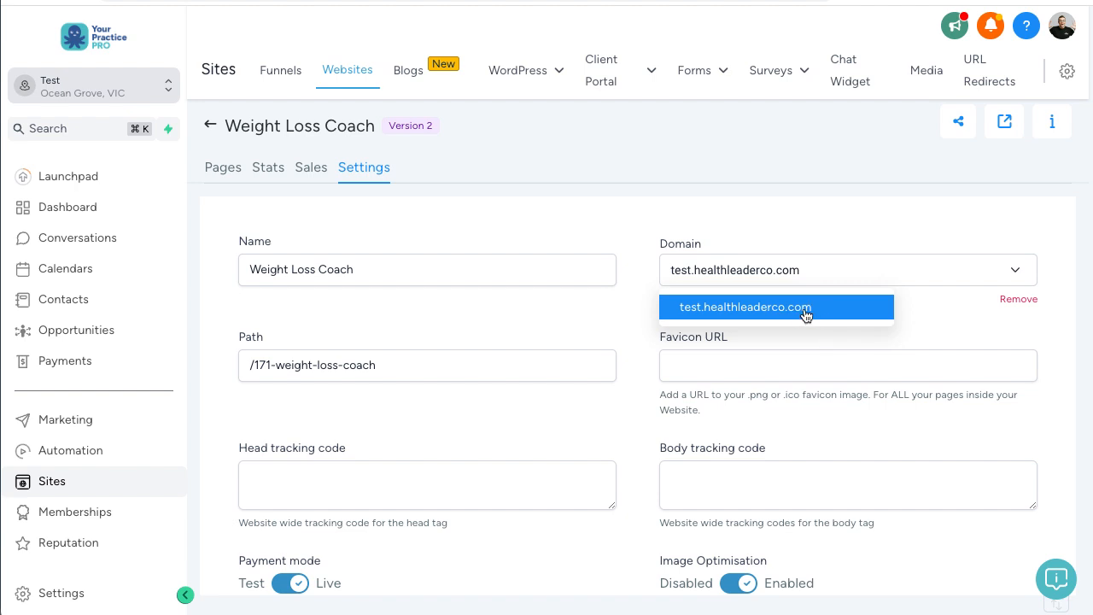
left_click(804, 310)
scroll(789, 265, "down", 1)
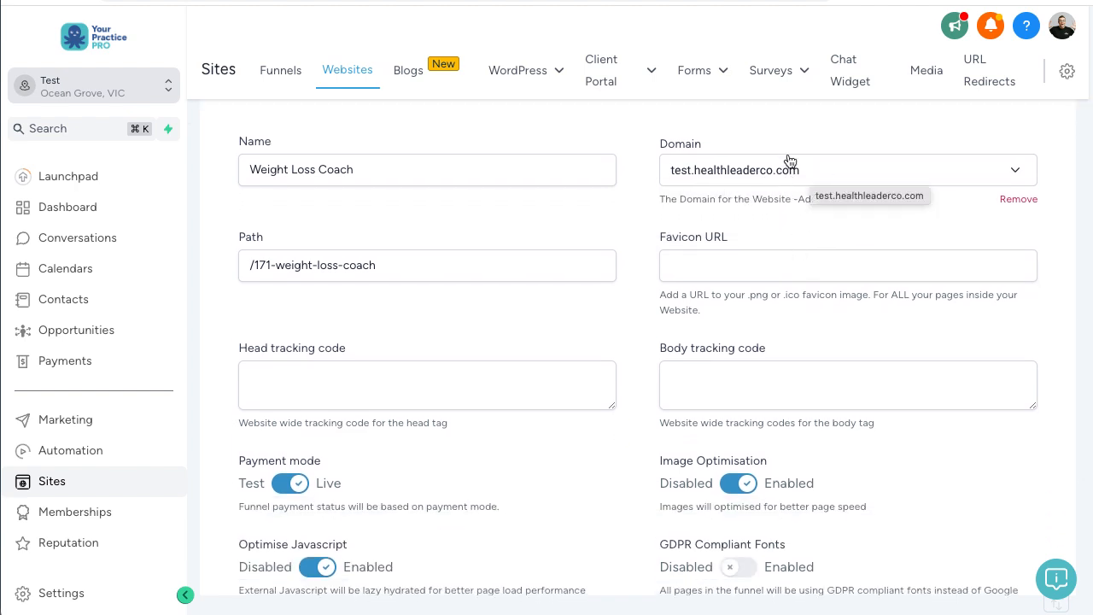
left_click(772, 174)
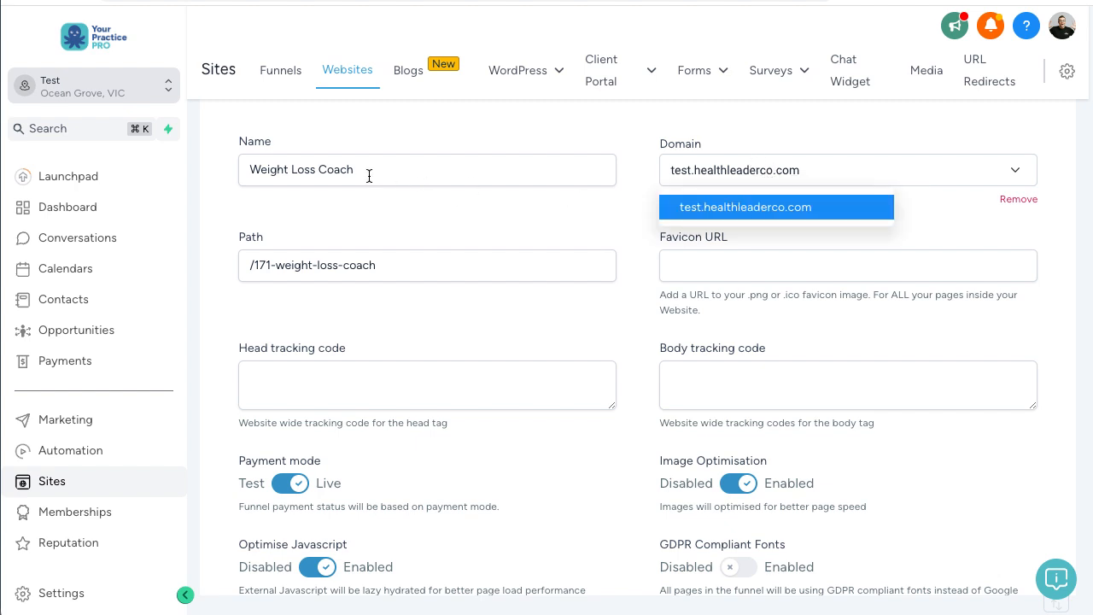
left_click(759, 209)
scroll(774, 214, "down", 2)
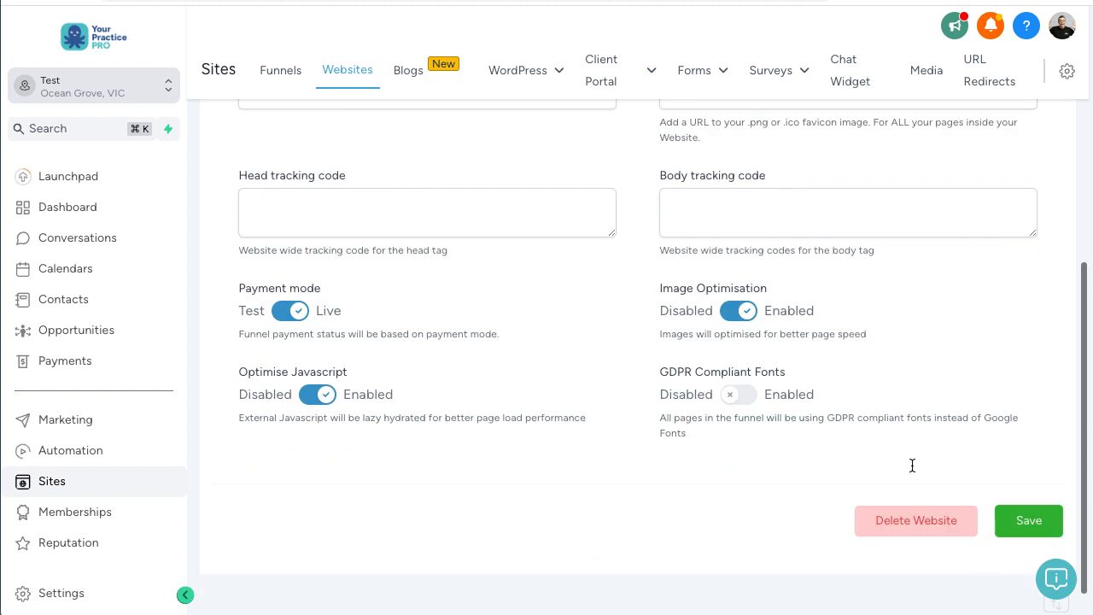
left_click(1023, 518)
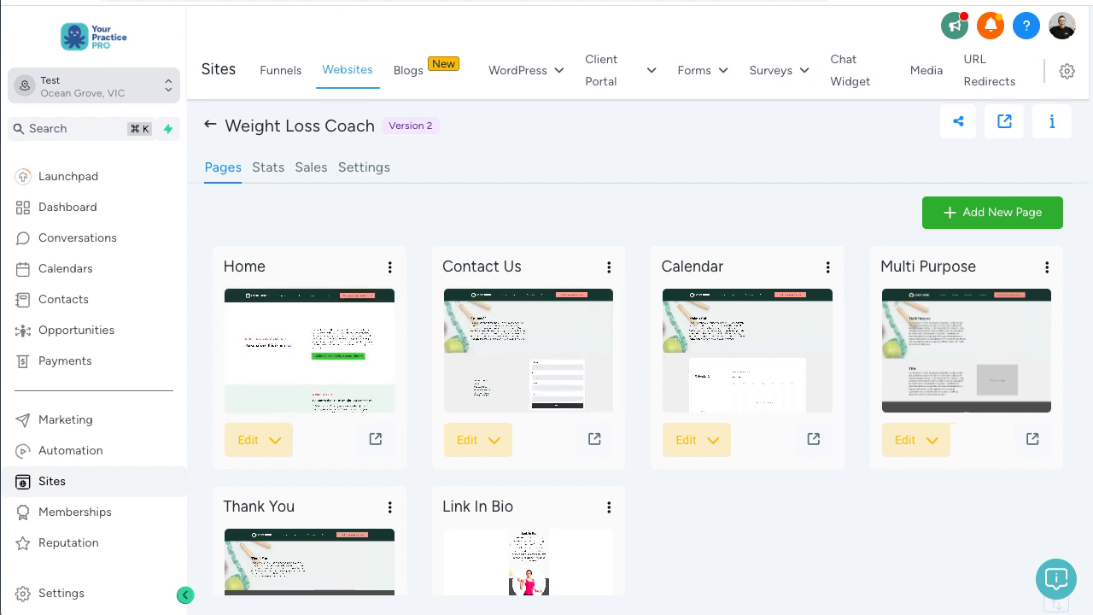
Step: Load test.healthleaderco.com in a new Chrome tab and decline the Adblock Plus contribution request
key("super+t")
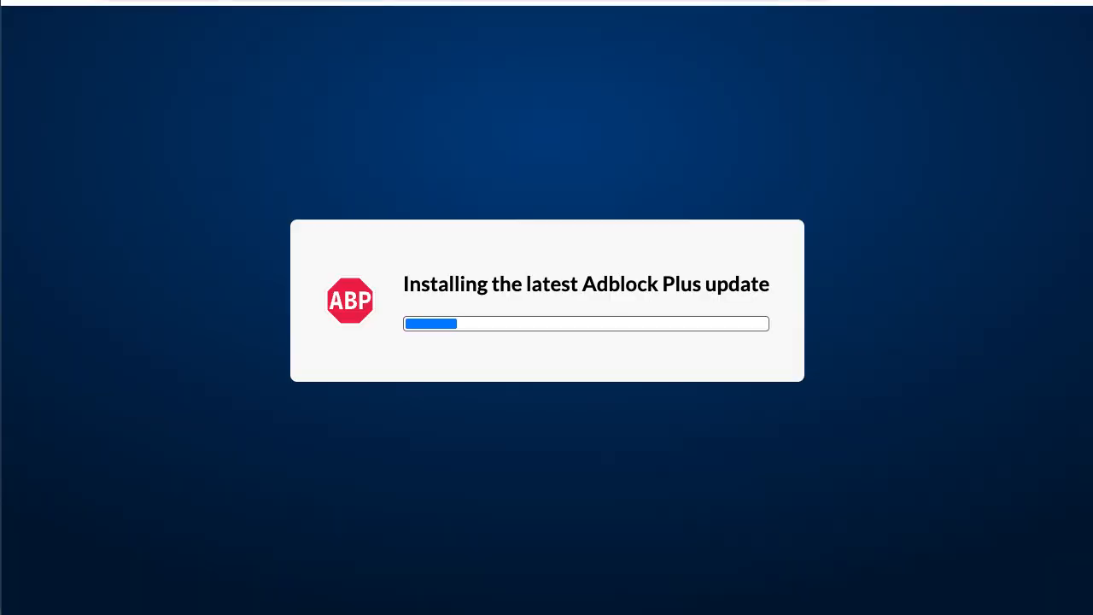
type("test")
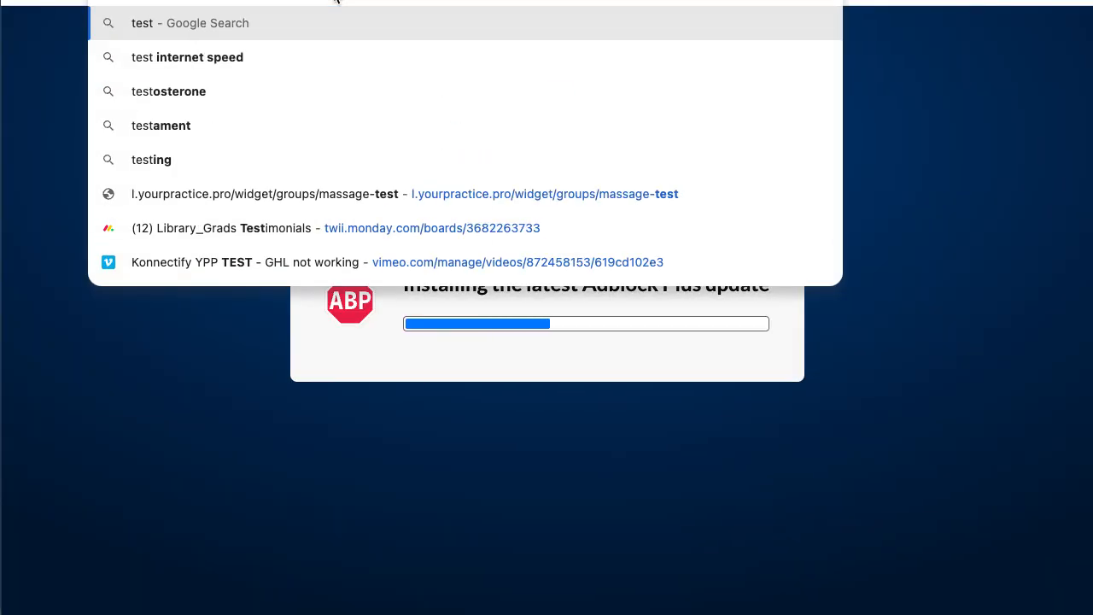
type(".hea")
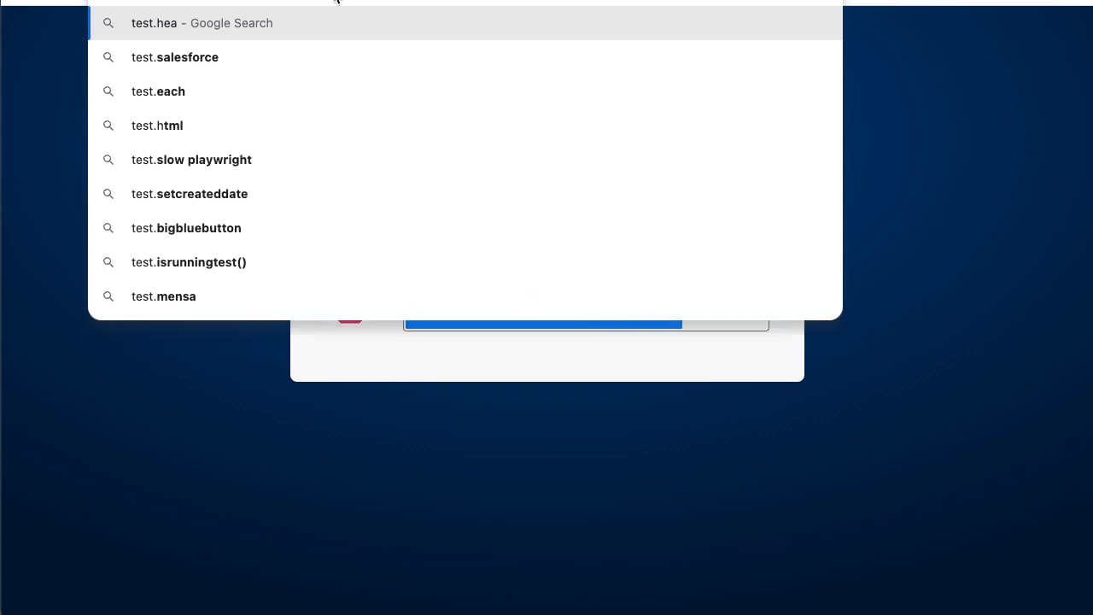
type("lthleaderco.c")
key("Return")
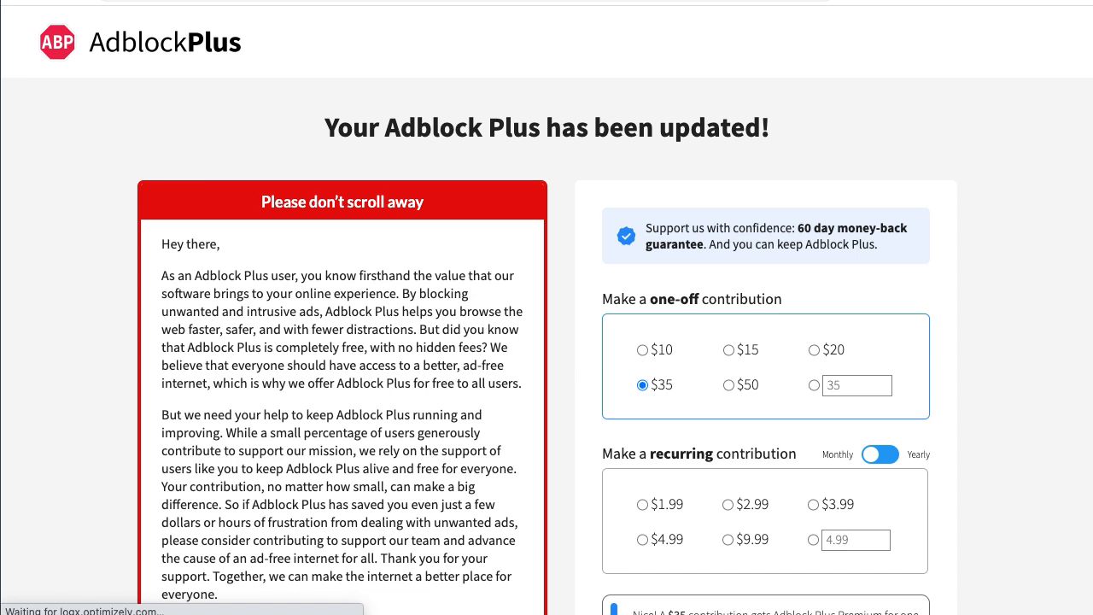
left_click(302, 15)
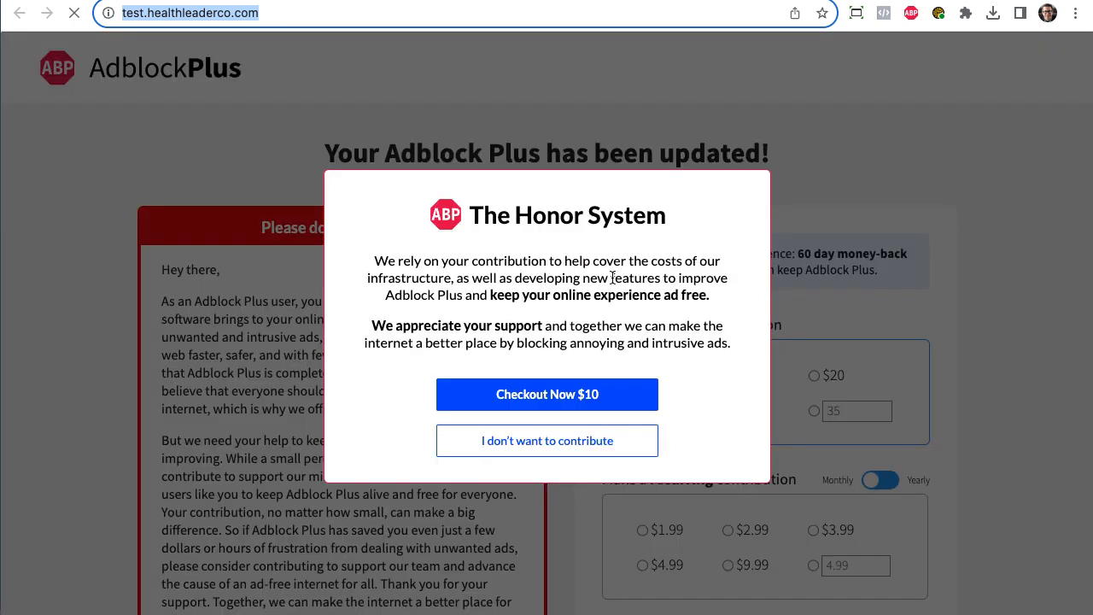
left_click(622, 444)
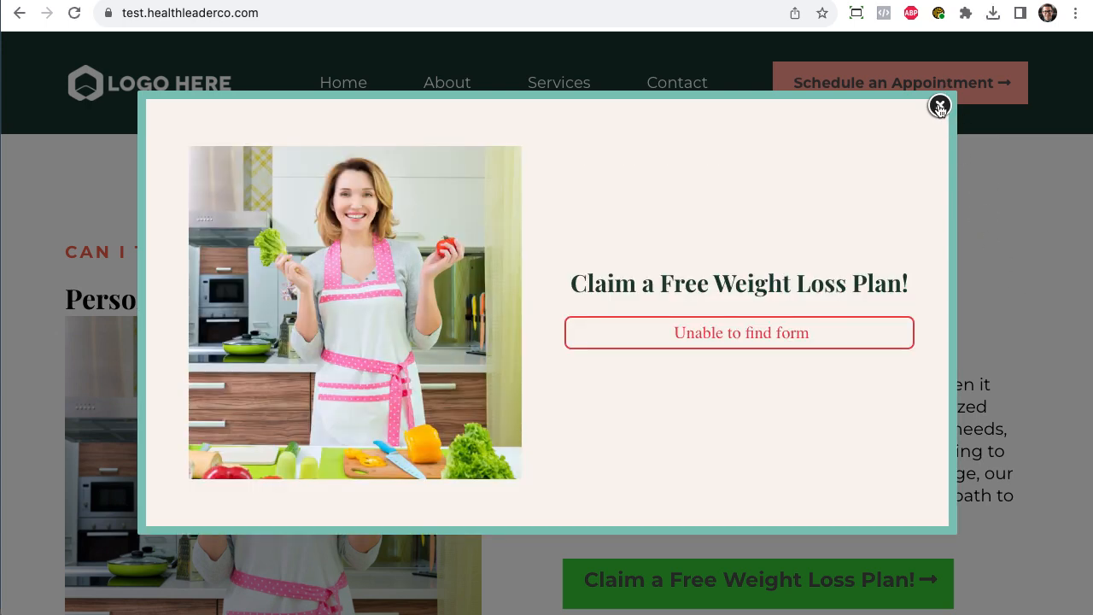
Step: Dismiss the free weight loss plan popup and scroll down through the live Weight Loss Coach page
left_click(939, 105)
scroll(516, 227, "down", 20)
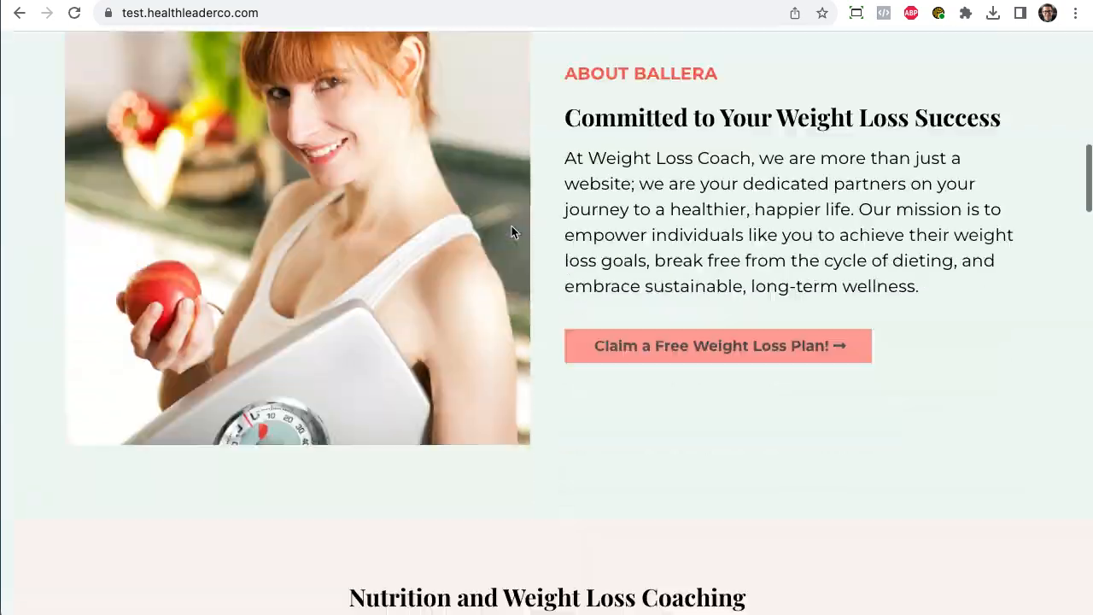
scroll(510, 232, "down", 15)
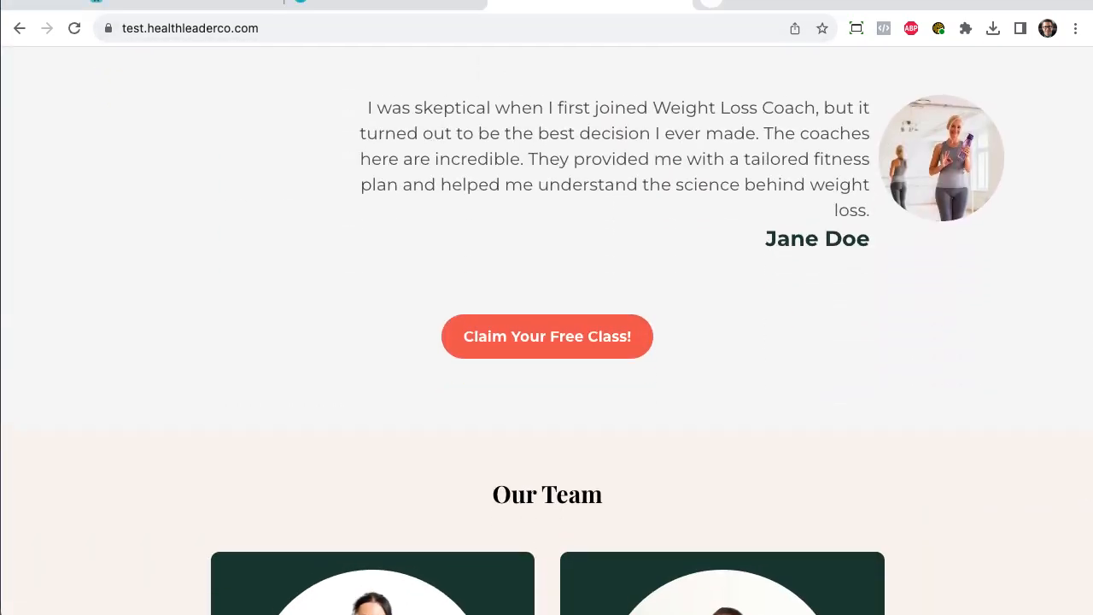
scroll(668, 348, "down", 10)
scroll(668, 349, "up", 20)
scroll(669, 350, "down", 1)
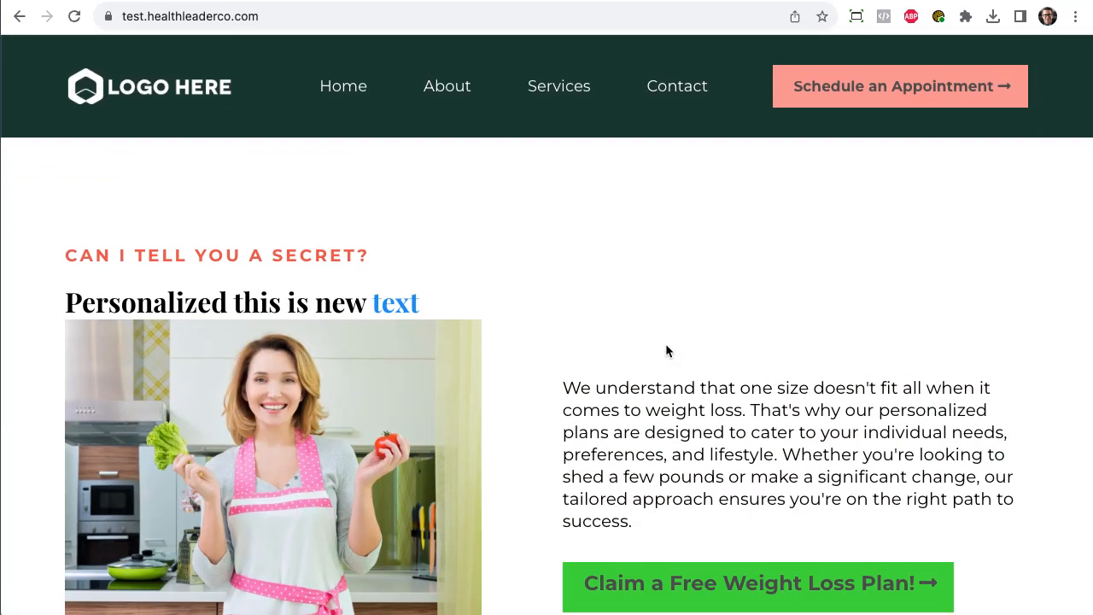